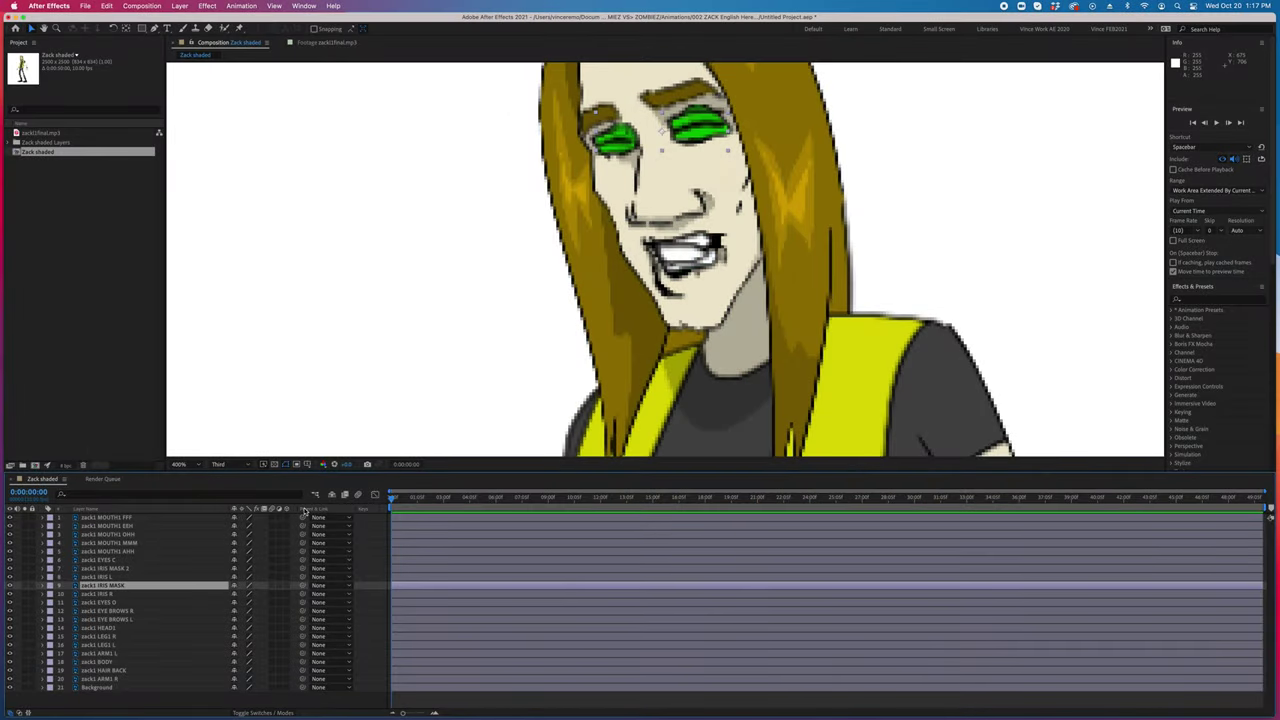
Display the Modes columns so each layer's blending Mode and TrkMat appear in the Zack shaded timeline
right_click(305, 511)
mouse_move(330, 548)
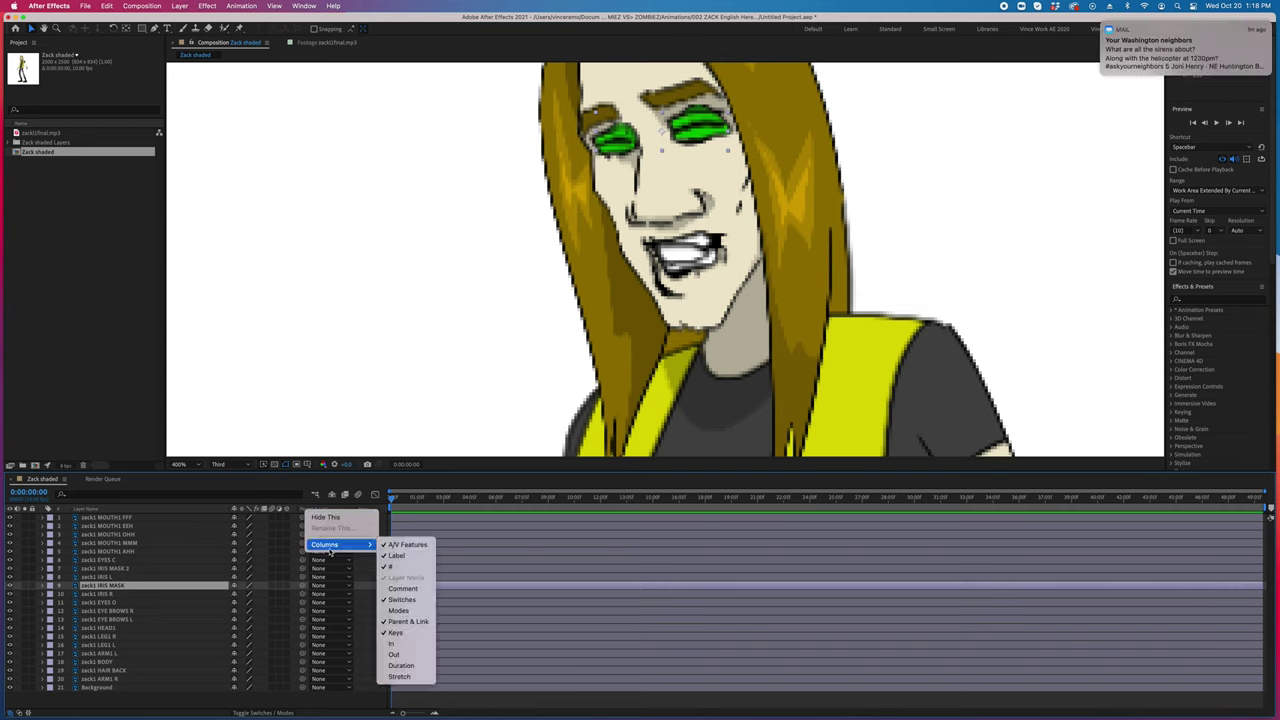
click(398, 610)
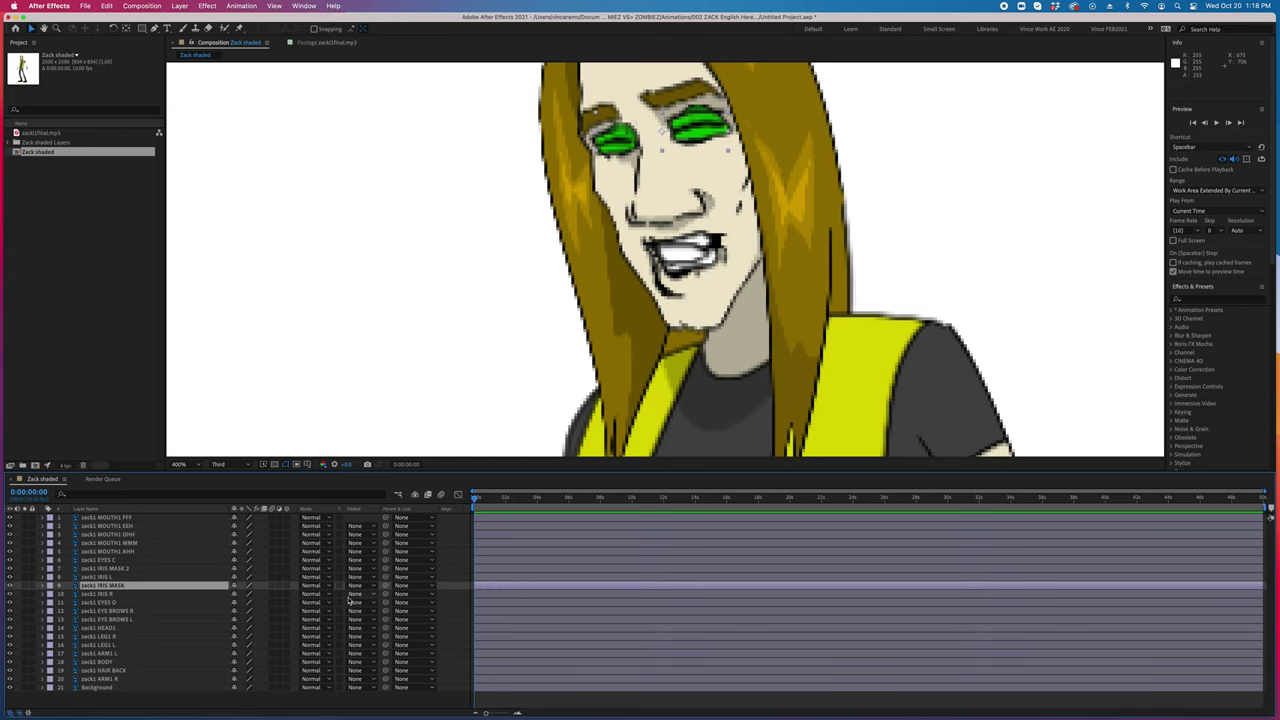
Set the track matte of IRIS R and IRIS L to Alpha Matte
click(352, 596)
click(364, 616)
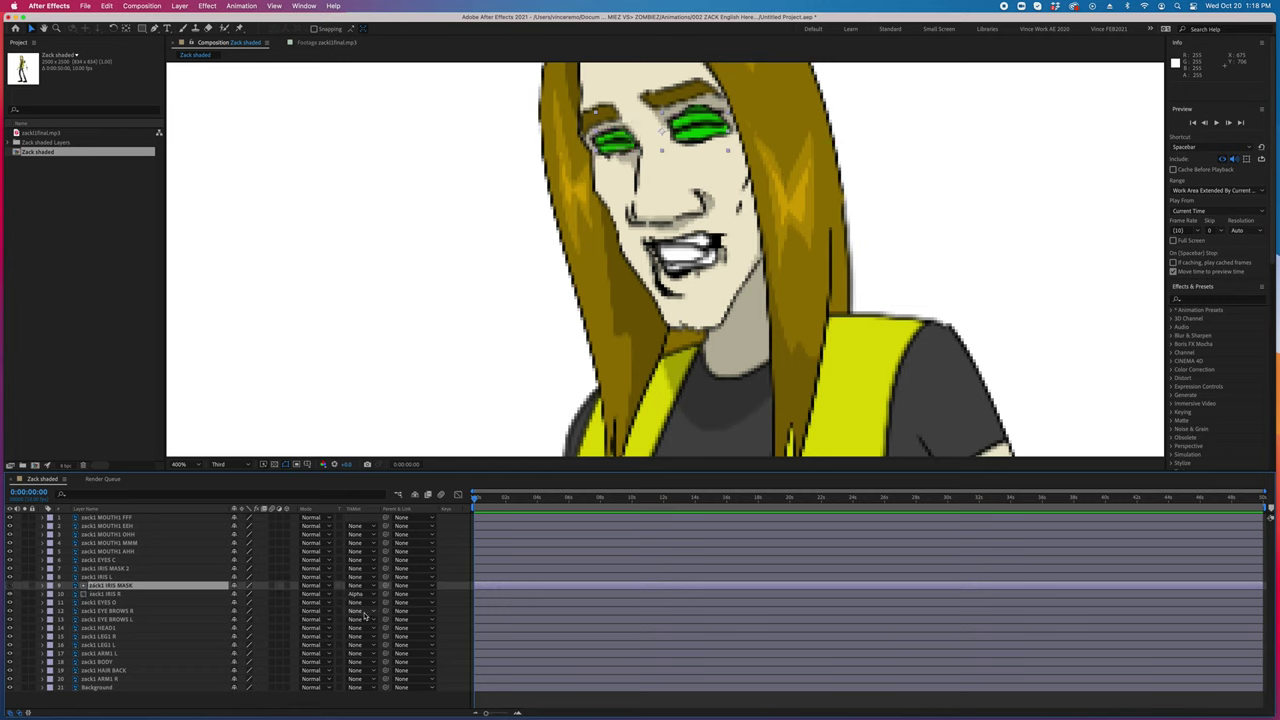
click(113, 578)
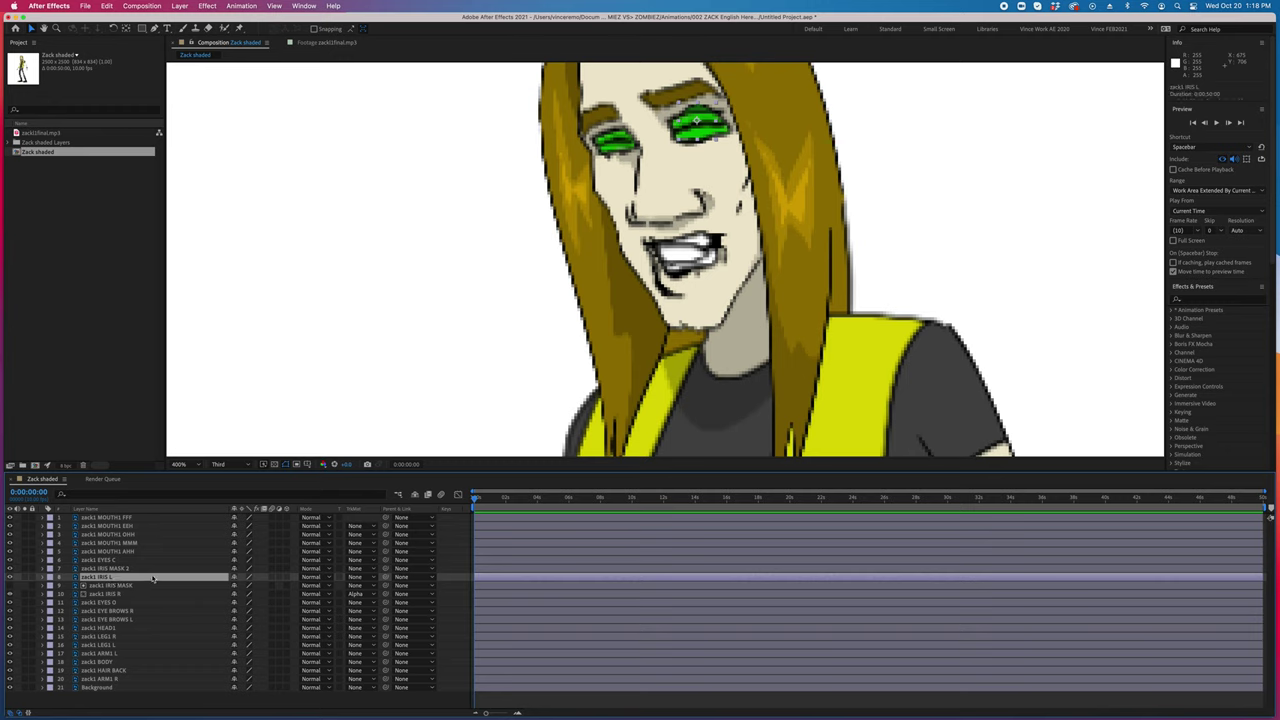
click(362, 578)
click(428, 604)
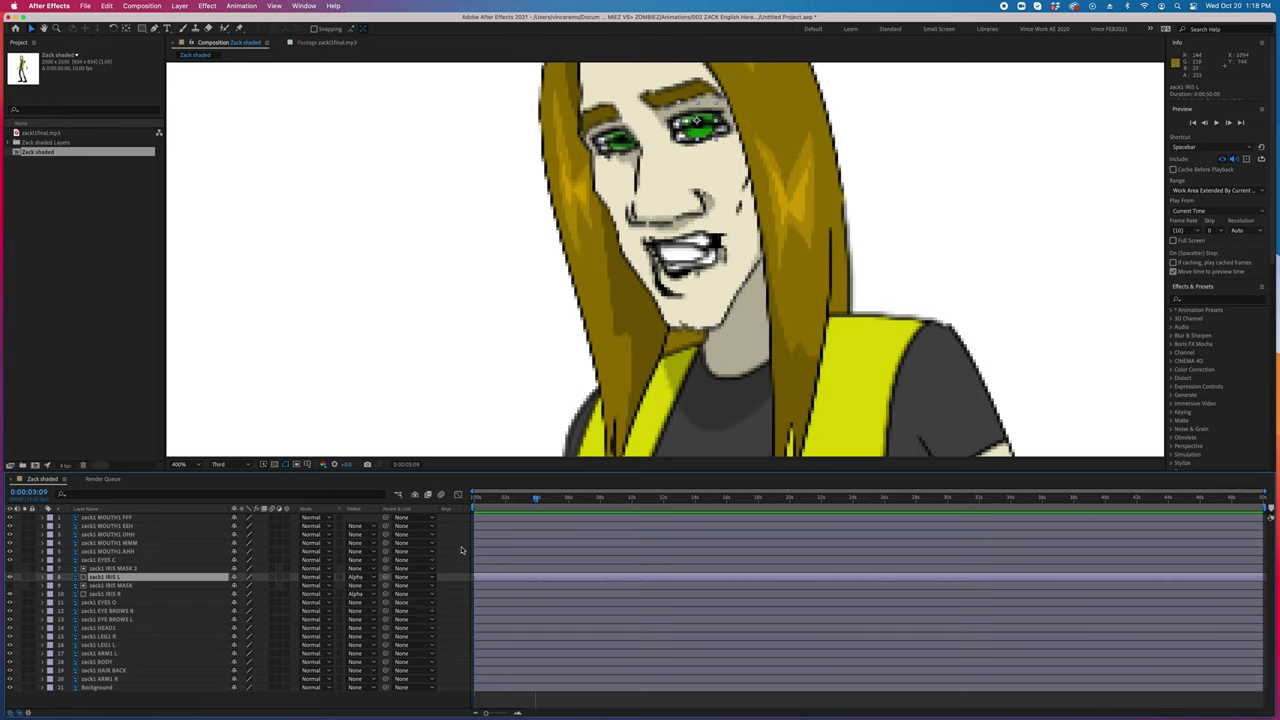
Parent IRIS L to IRIS R and move IRIS R to position 1079.5, 450.0
click(128, 569)
click(117, 578)
drag(386, 579, 105, 595)
click(105, 595)
key(p)
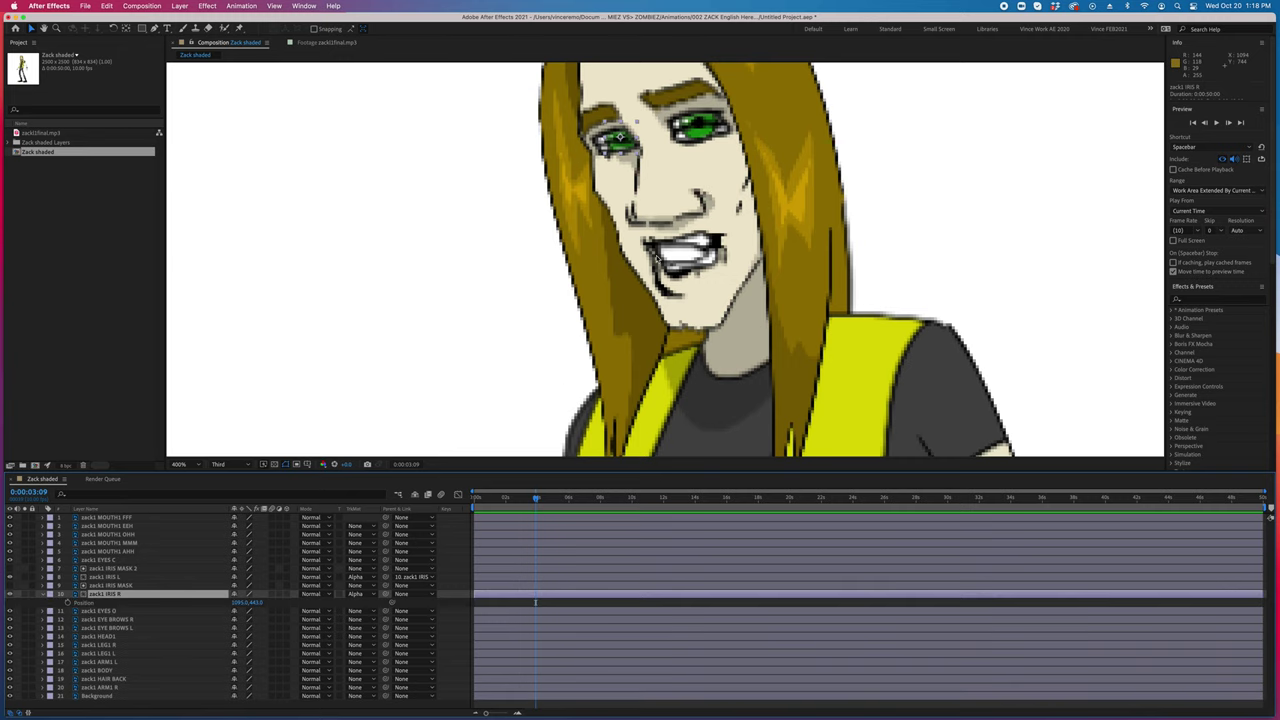
mouse_move(620, 140)
mouse_down()
mouse_move(622, 152)
mouse_move(603, 153)
mouse_up()
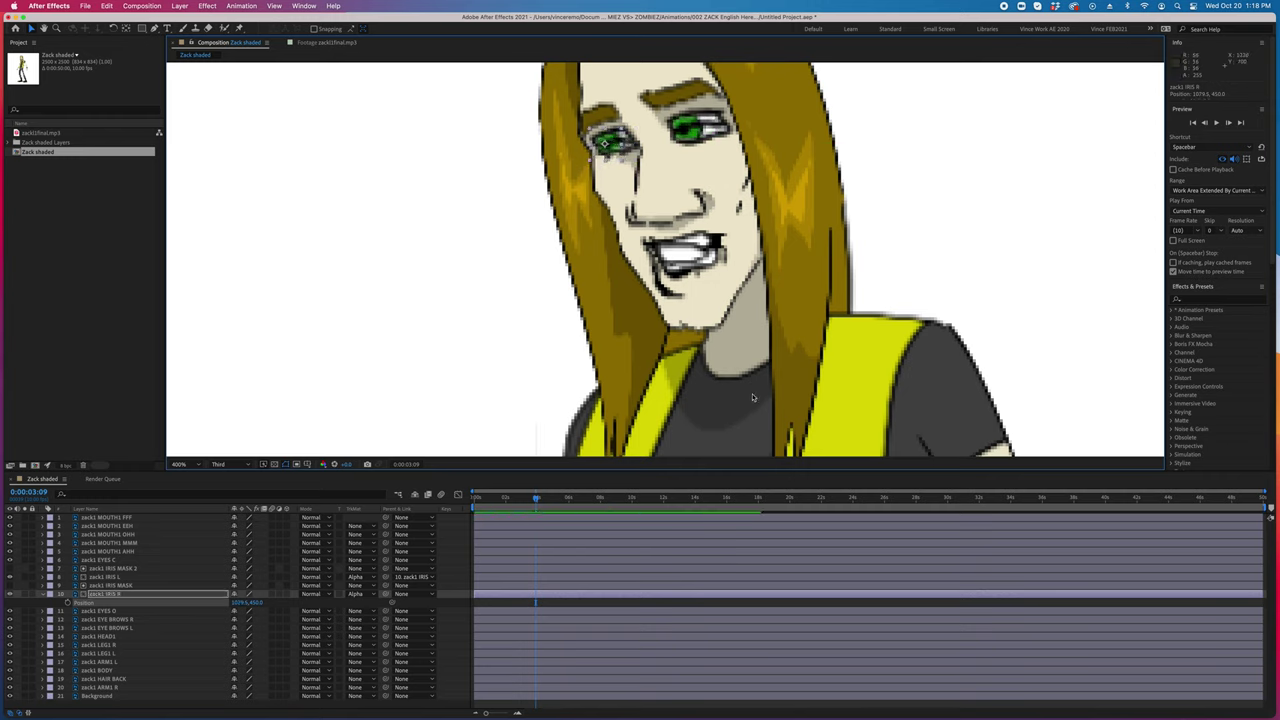
click(603, 143)
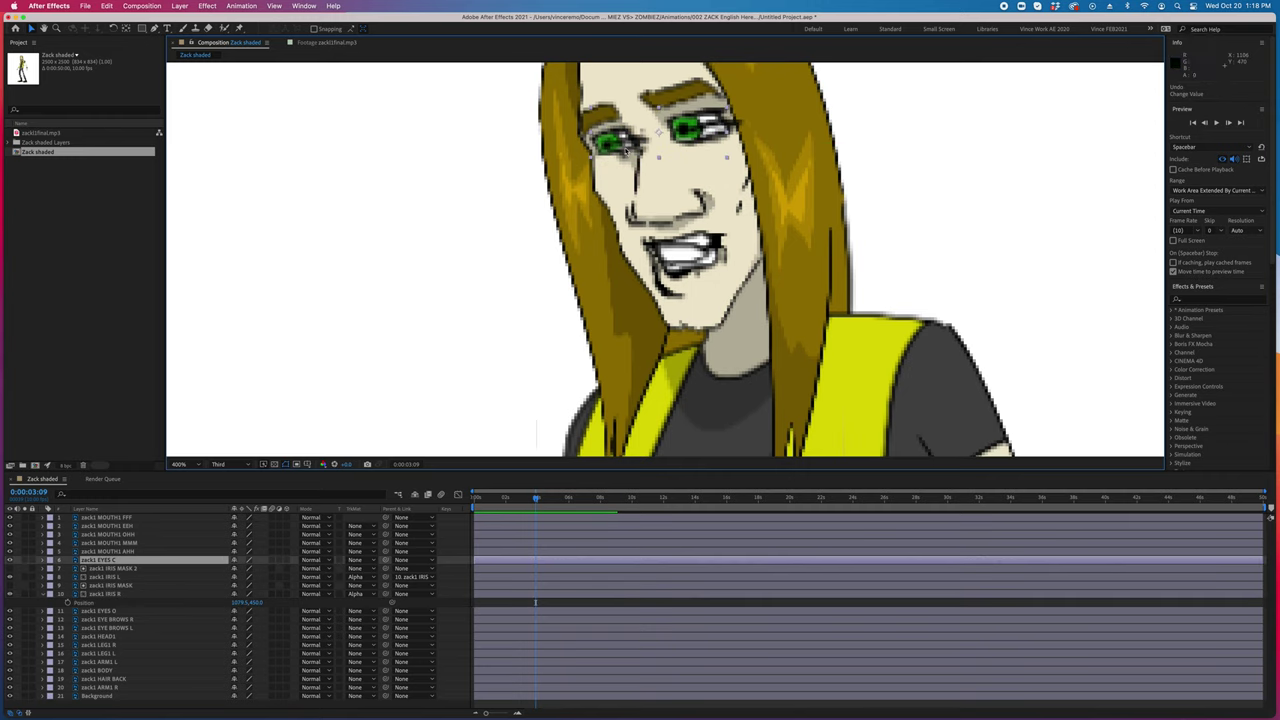
Drag IRIS R up and right to 1104.5, 445.0 so both linked irises shift
click(117, 578)
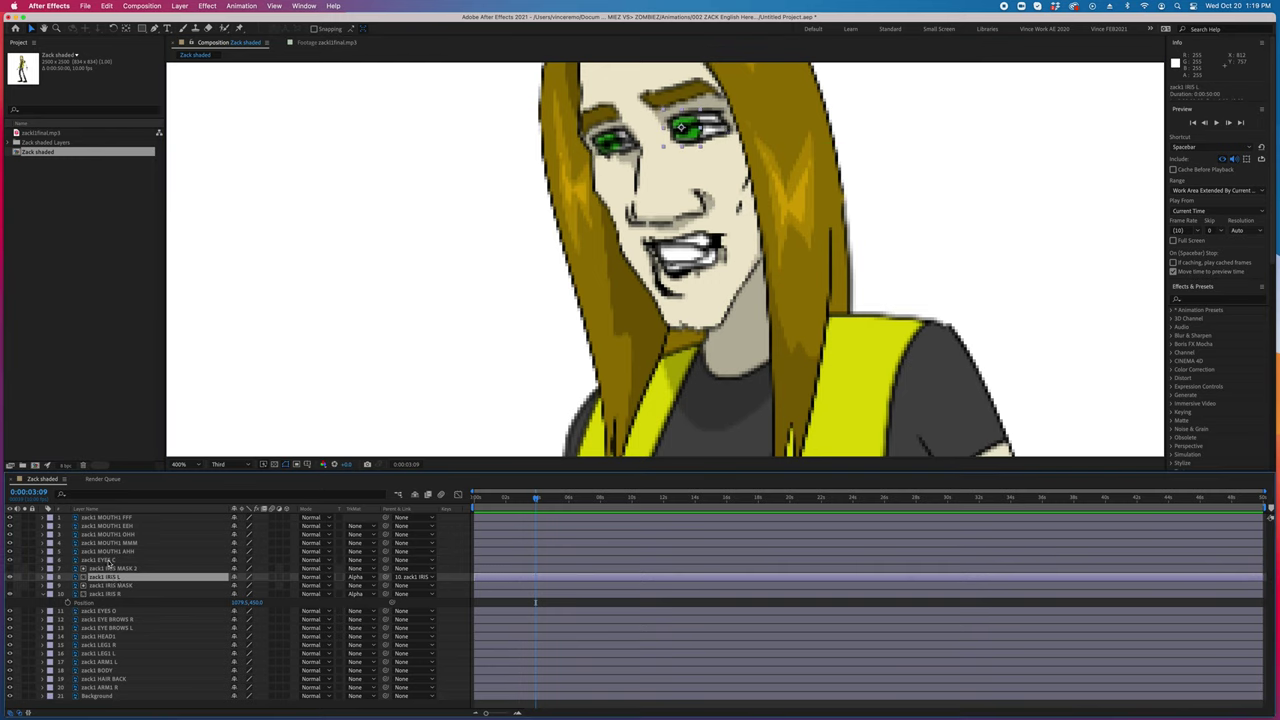
click(106, 594)
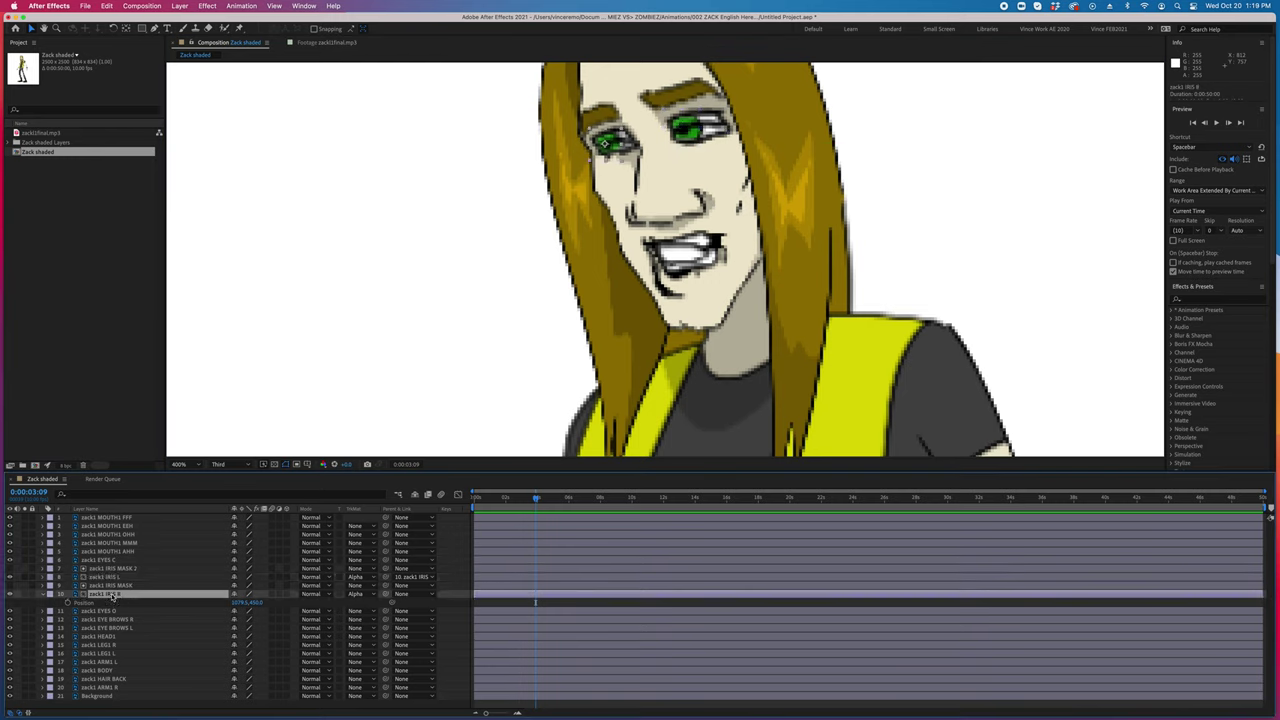
drag(612, 143, 632, 138)
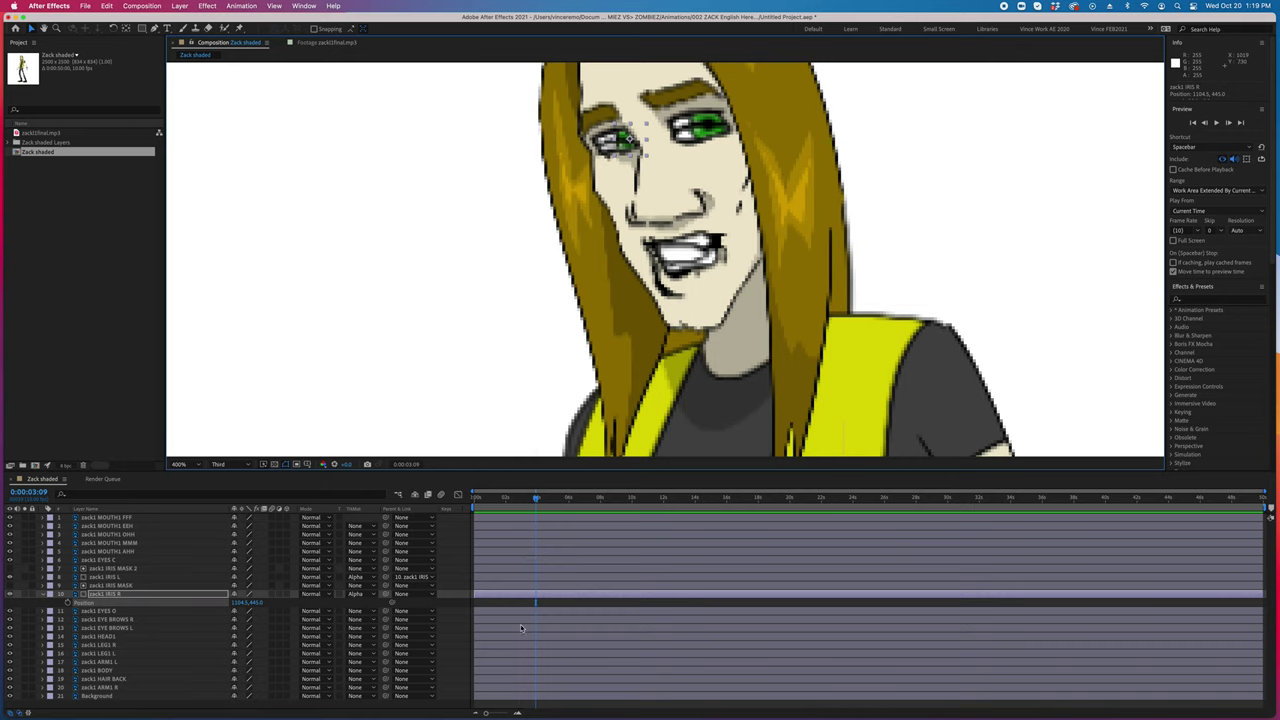
click(112, 611)
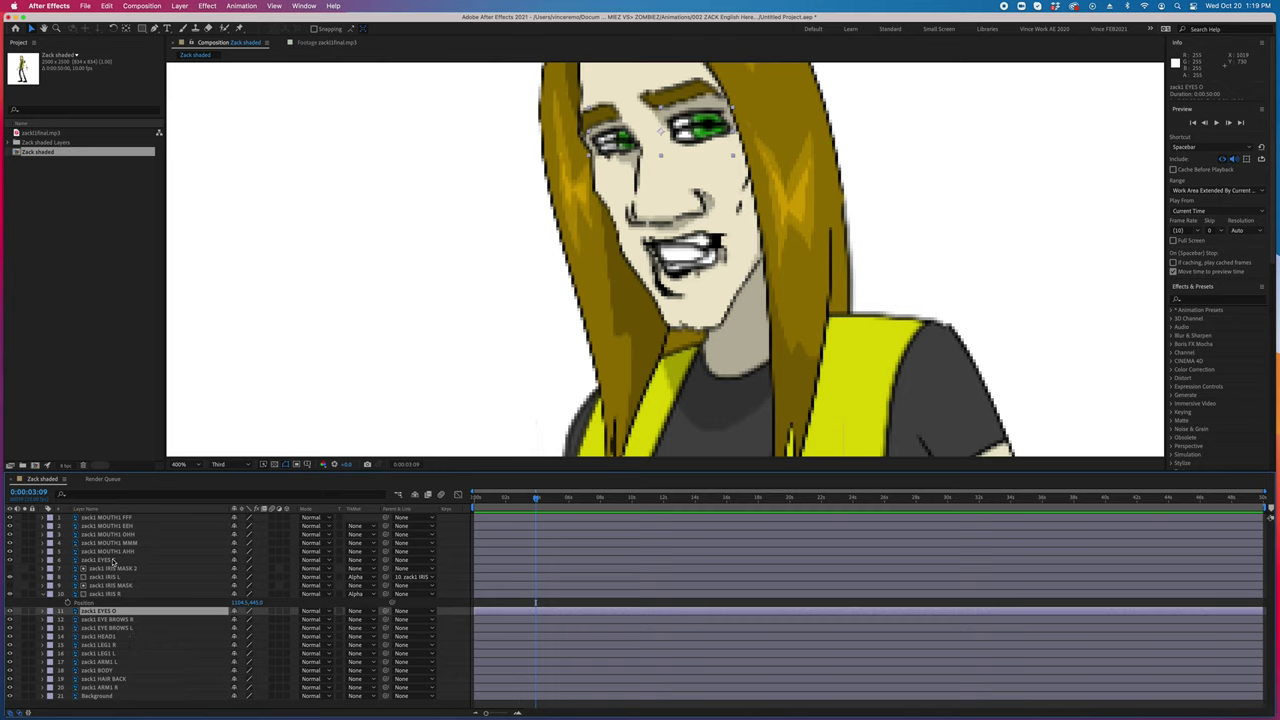
drag(113, 563, 113, 566)
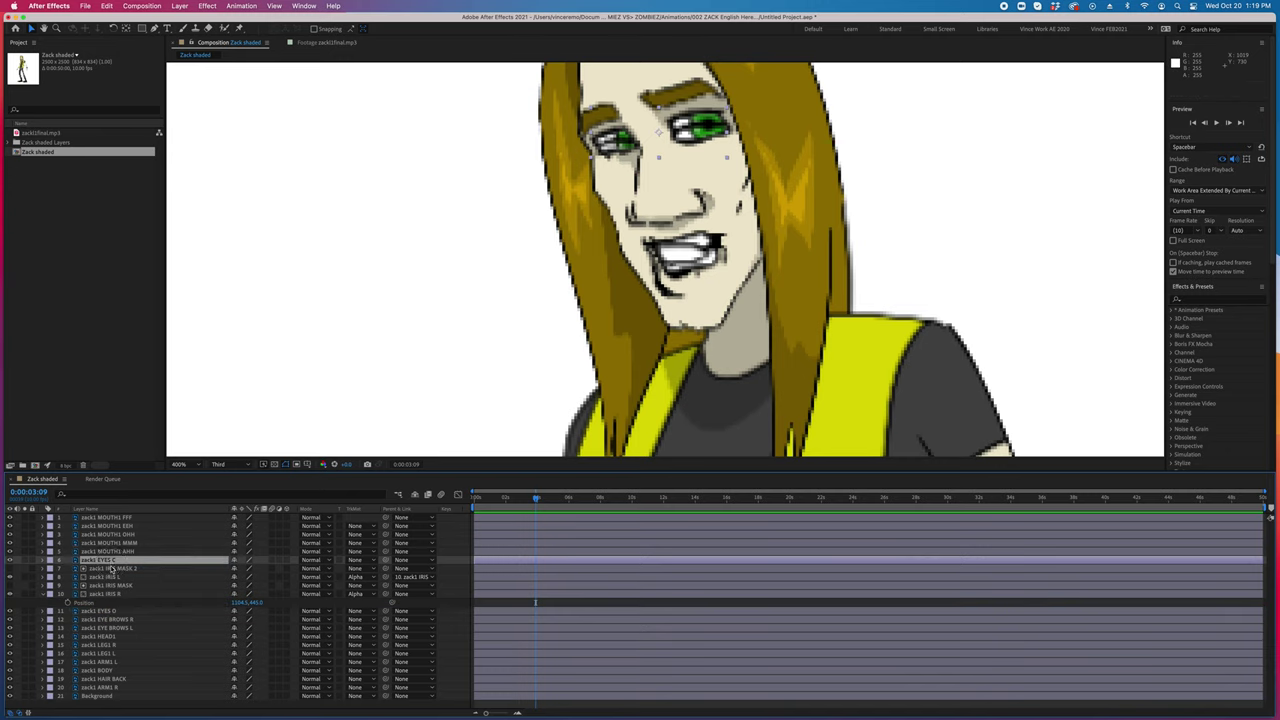
Add Opacity keyframes at frame 8 on IRIS L, IRIS R, EYES O and EYES C
click(111, 577)
super+click(112, 594)
super+click(113, 611)
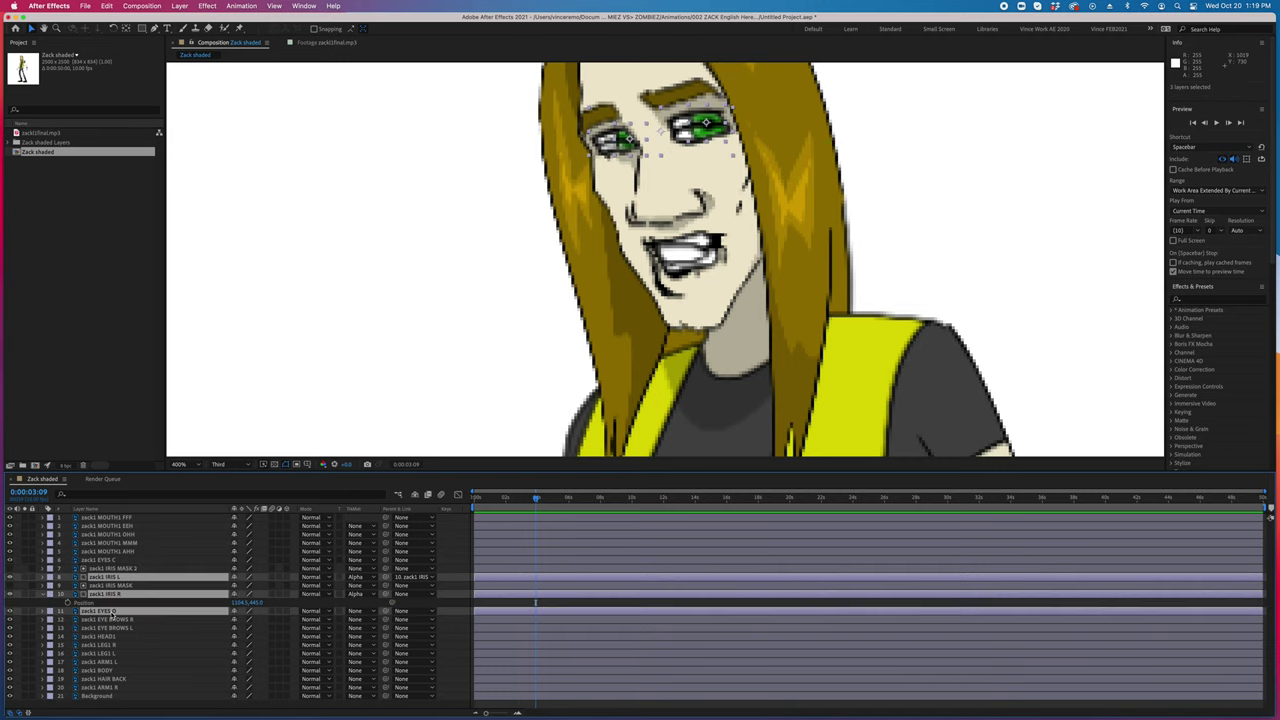
key(t)
drag(506, 506, 487, 501)
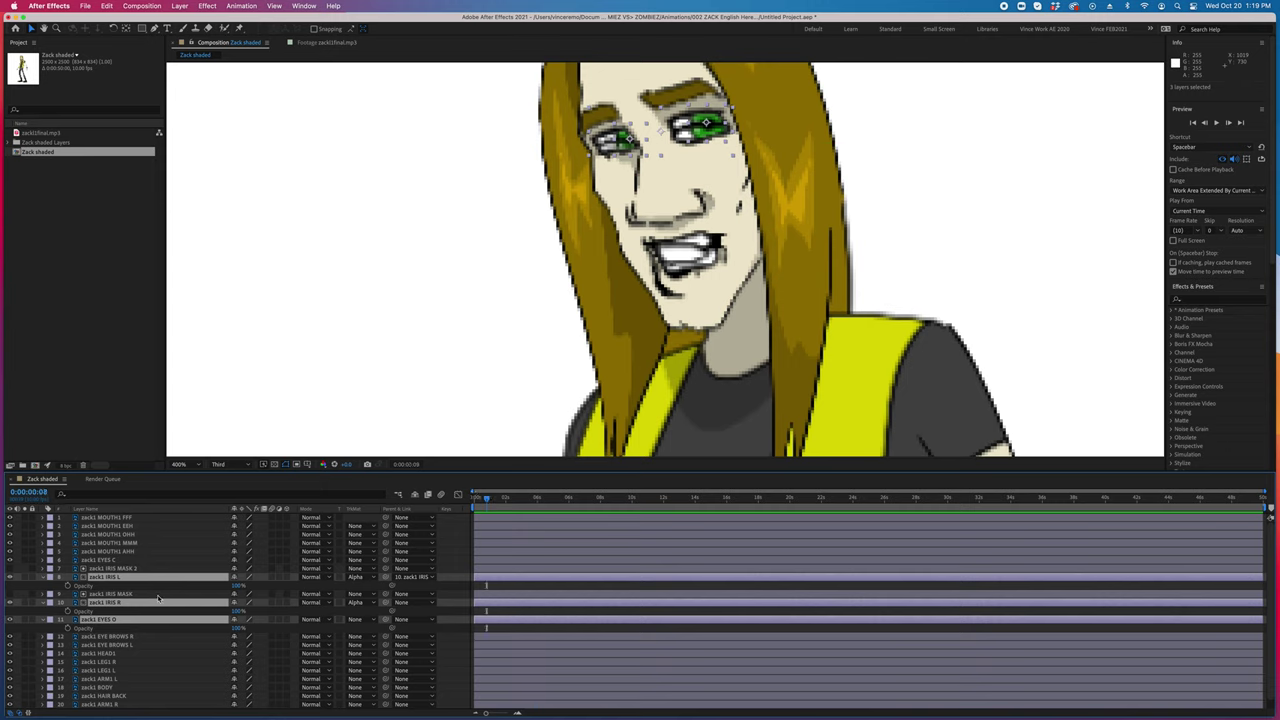
super+click(104, 561)
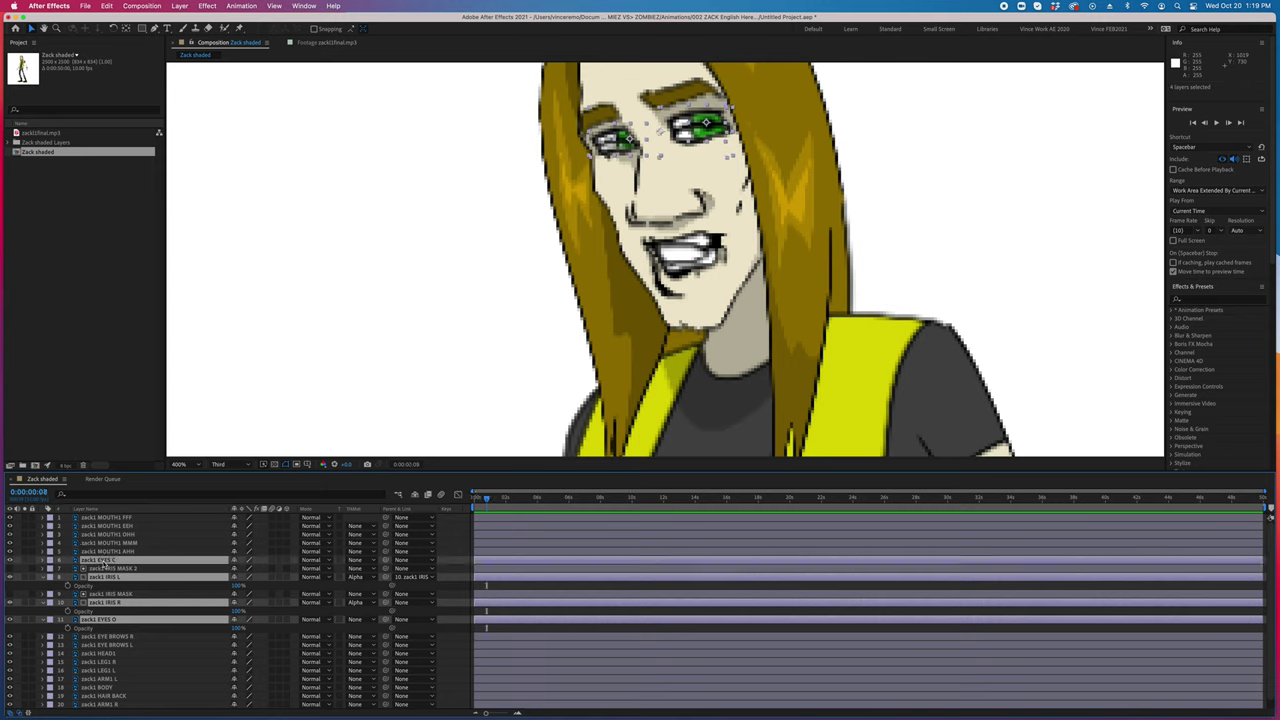
key(t)
key(t)
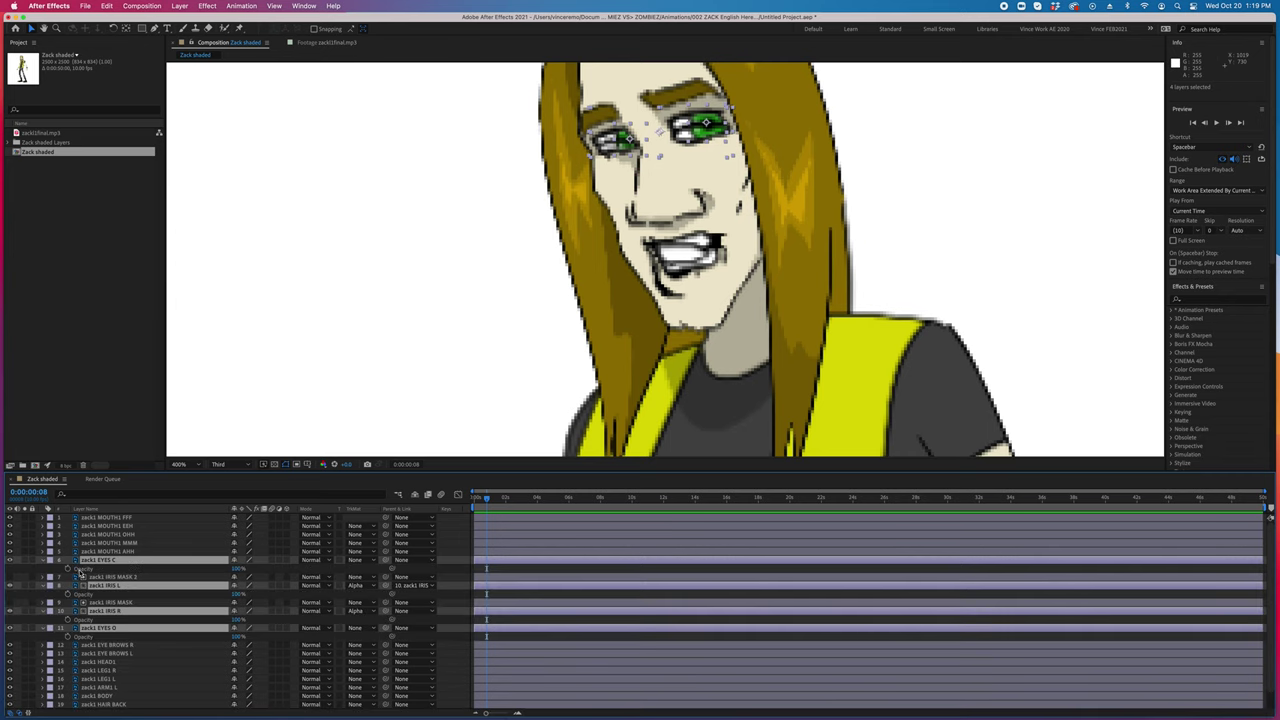
click(68, 569)
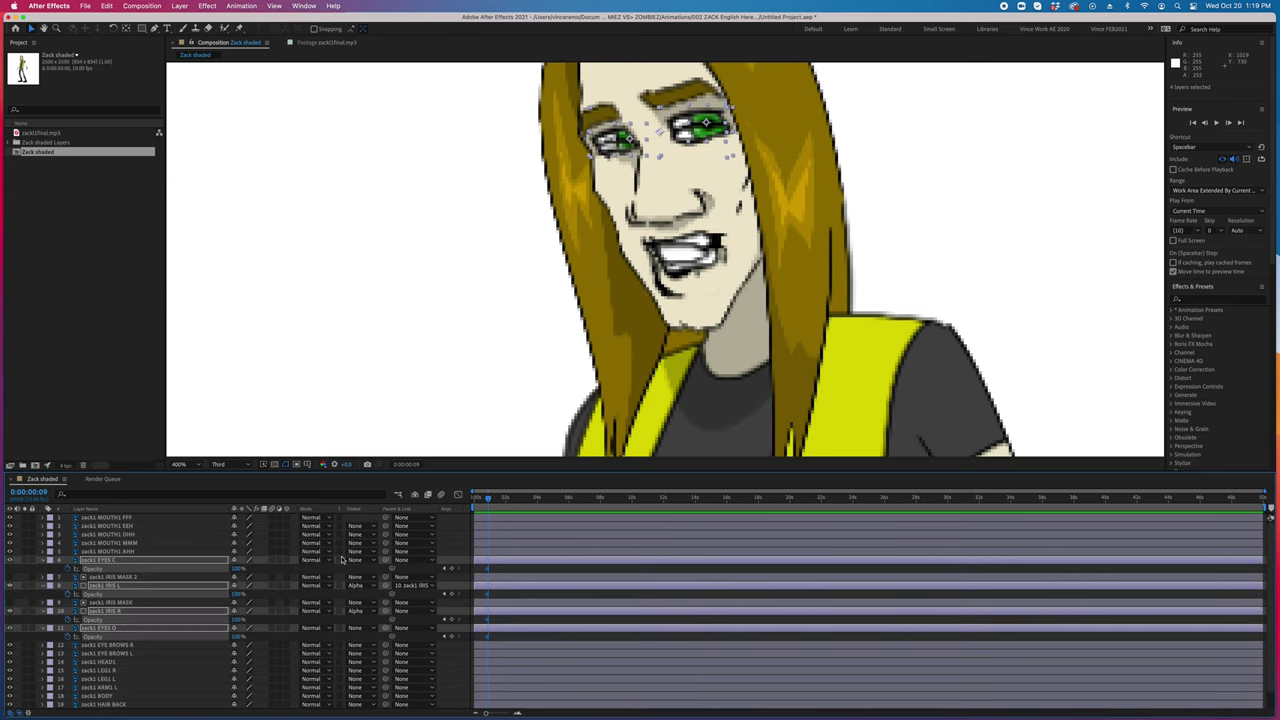
key(F2)
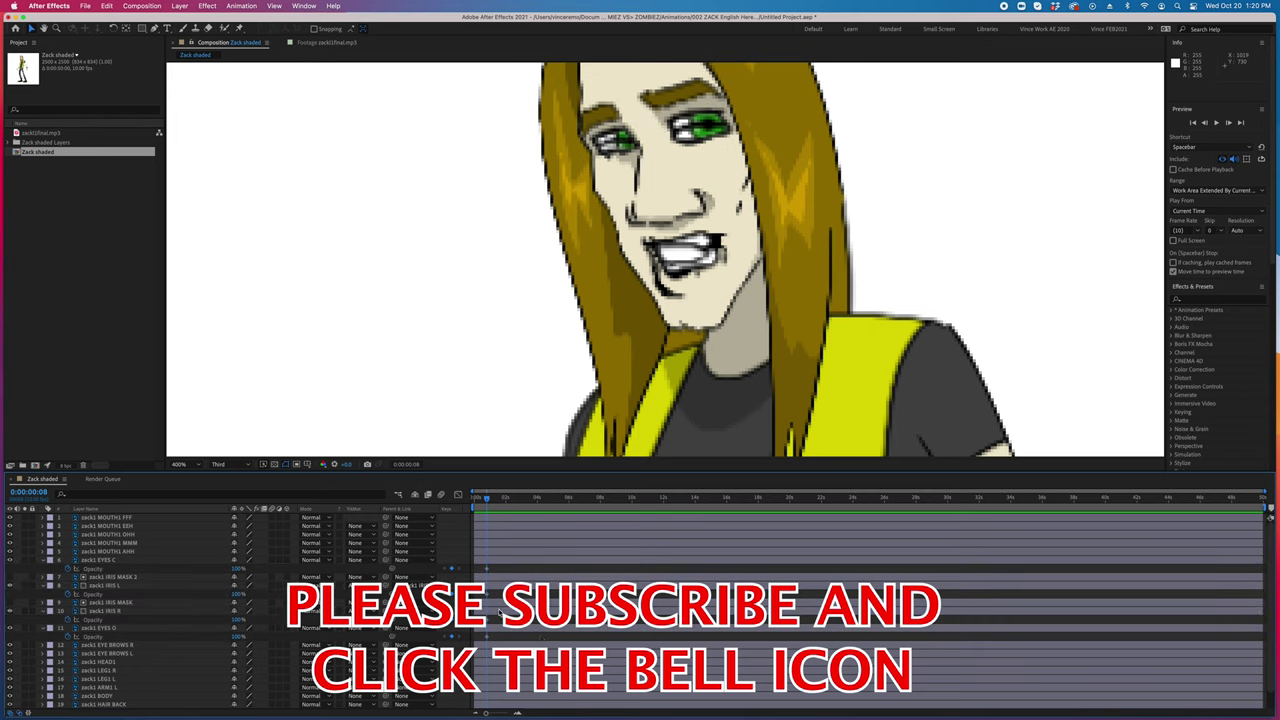
Offset IRIS L to 101.0, 0.0, then raise EYES C opacity again at frame 9
click(509, 559)
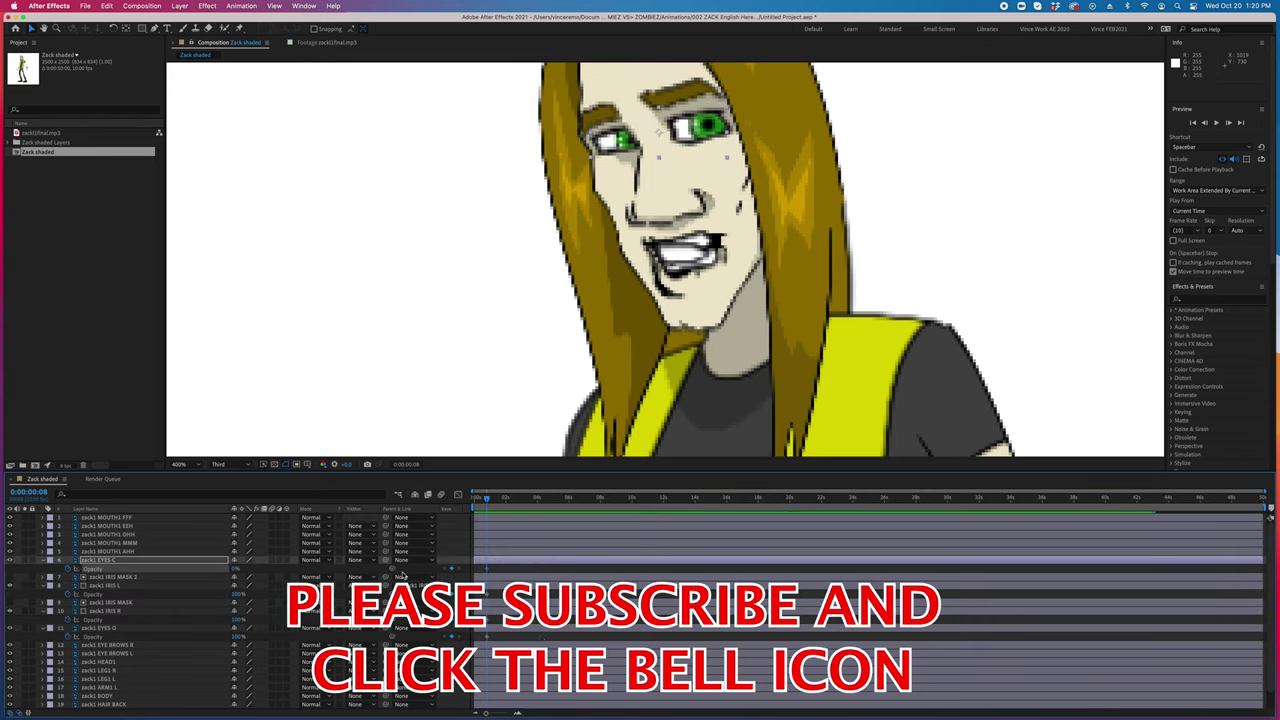
key(F2)
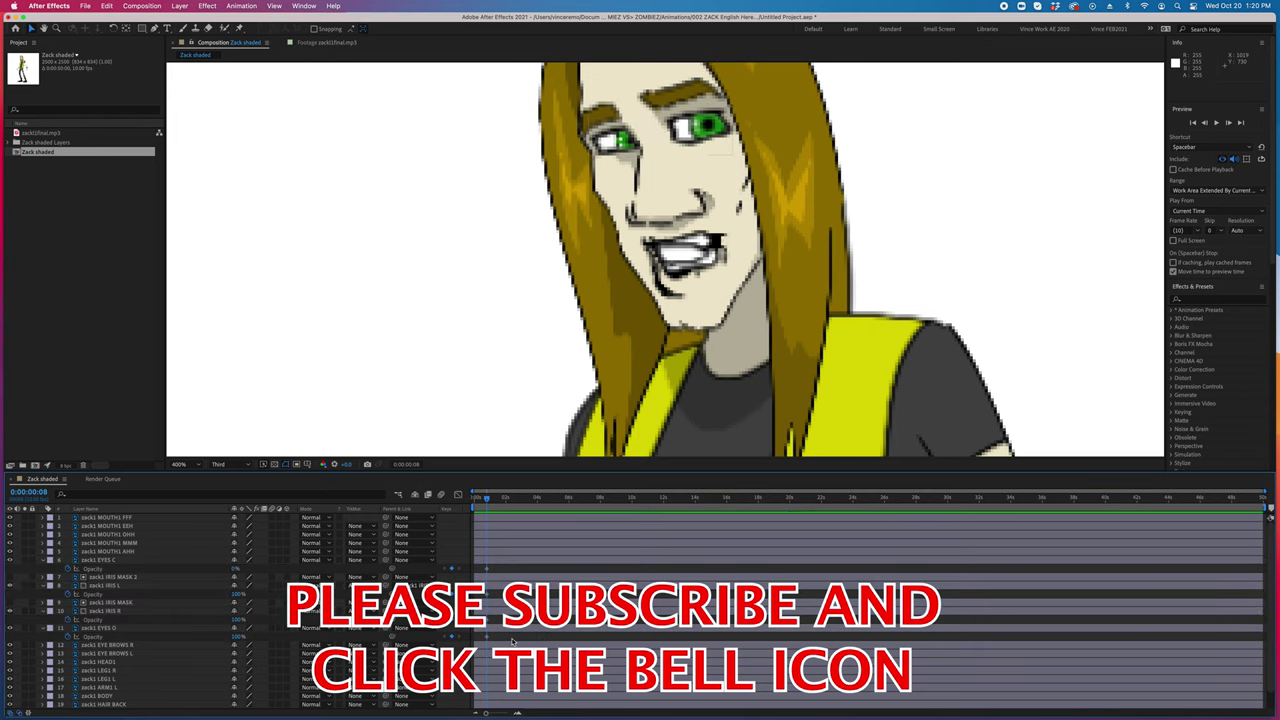
click(110, 586)
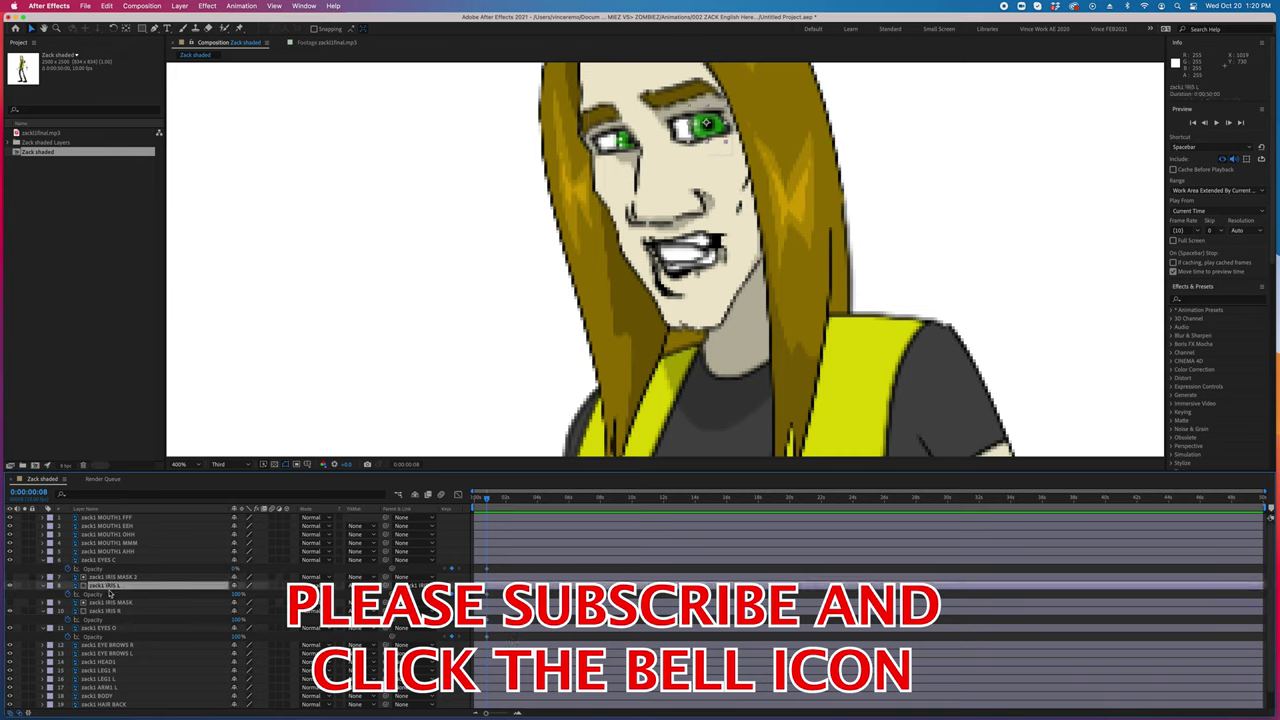
drag(700, 127, 706, 130)
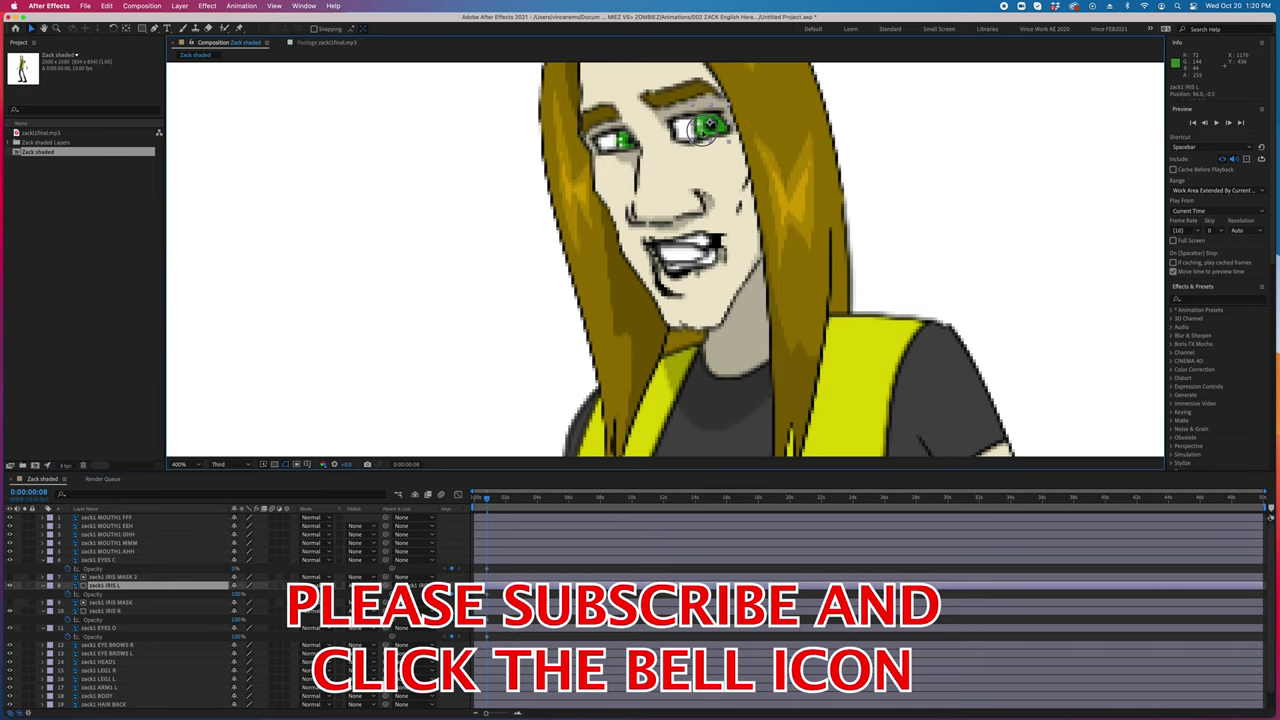
key(Page_Down)
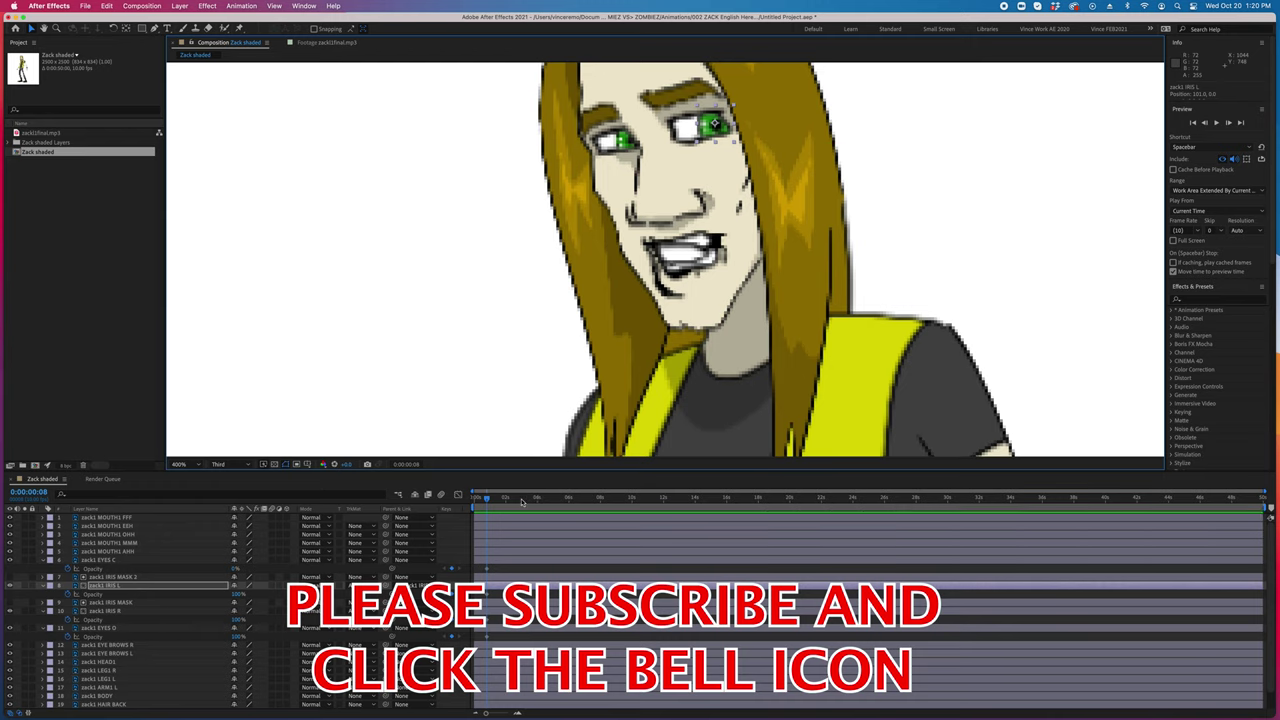
drag(232, 571, 233, 578)
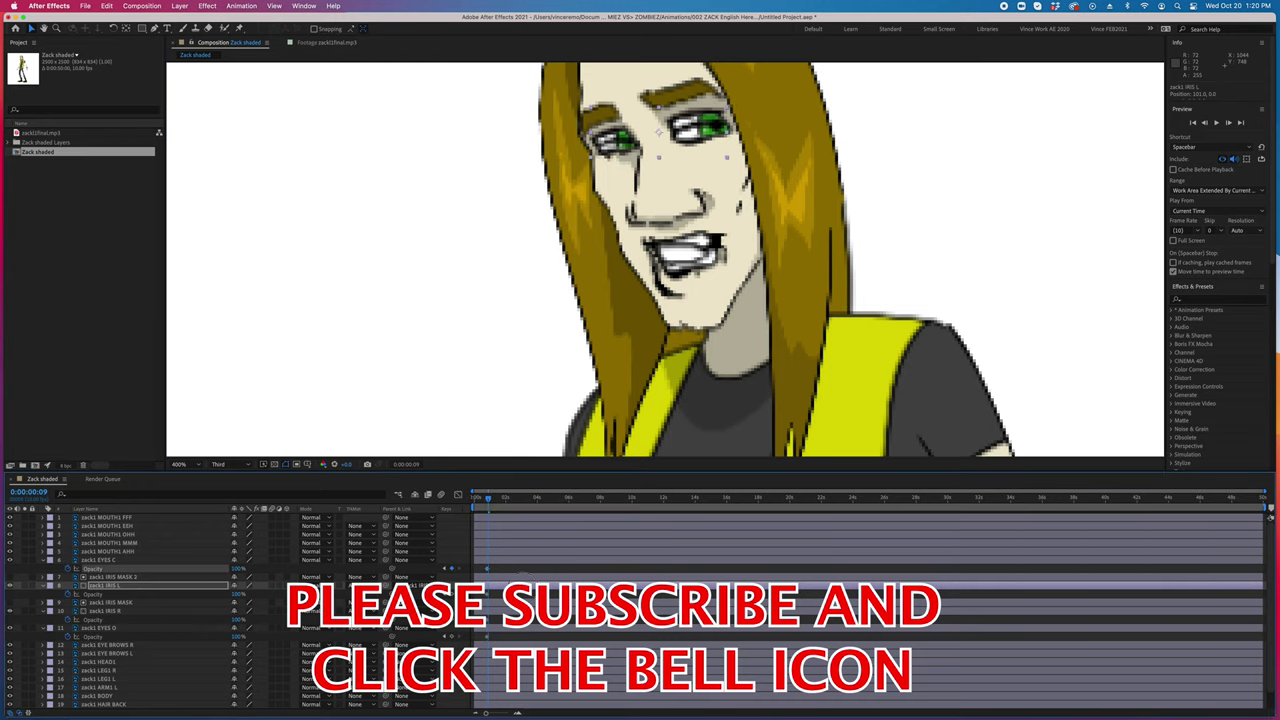
Set EYES C opacity to 100% and both irises and EYES O to 0%
click(235, 568)
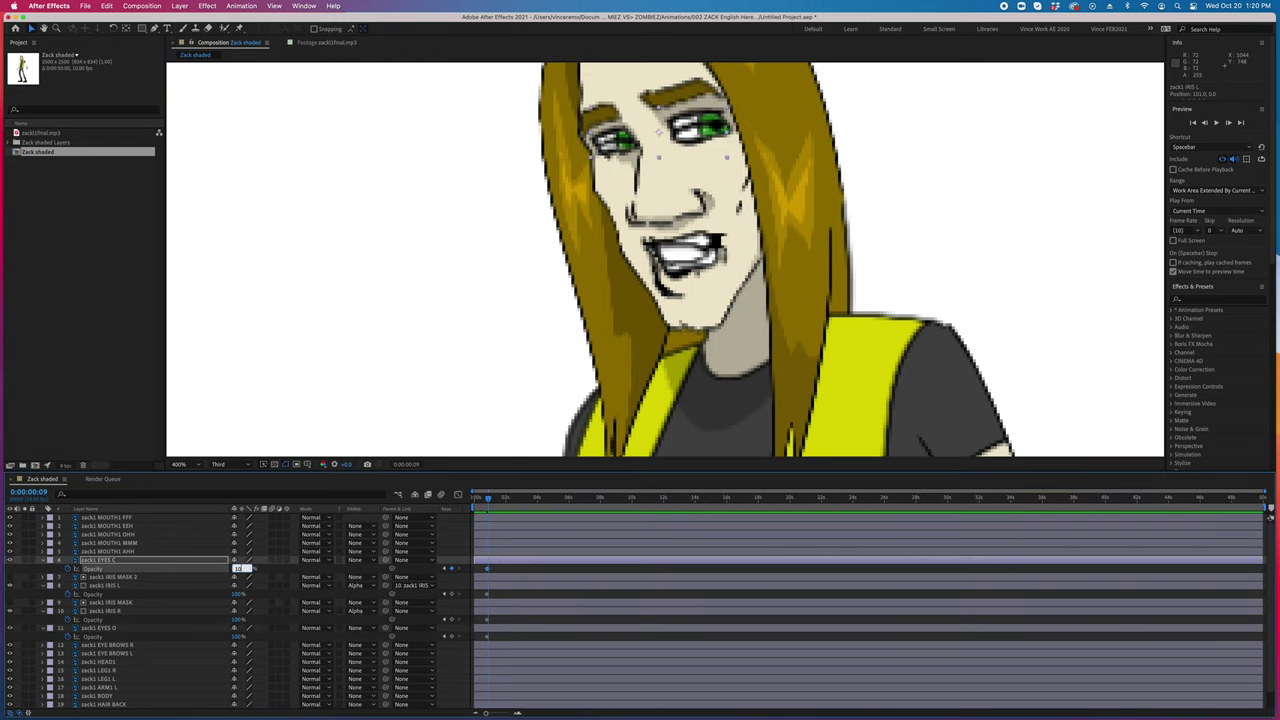
key(Return)
click(236, 594)
text(0)
key(Tab)
text(0)
key(Tab)
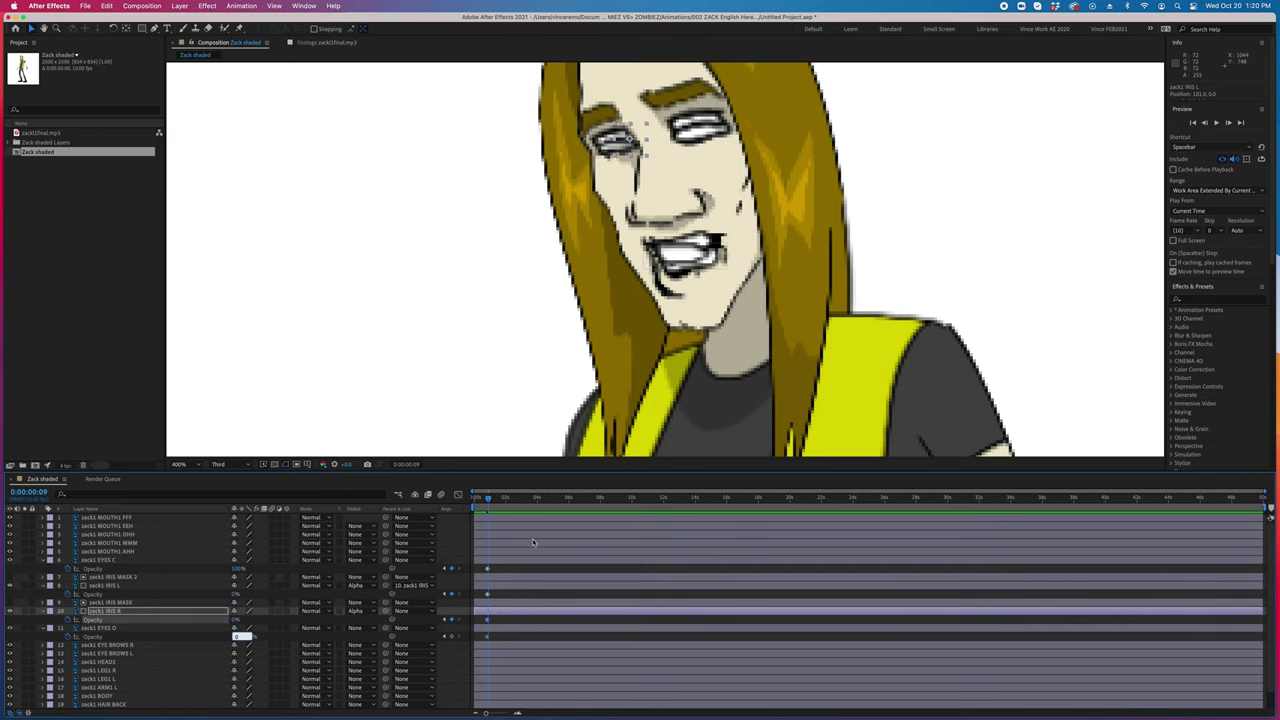
text(0)
key(Return)
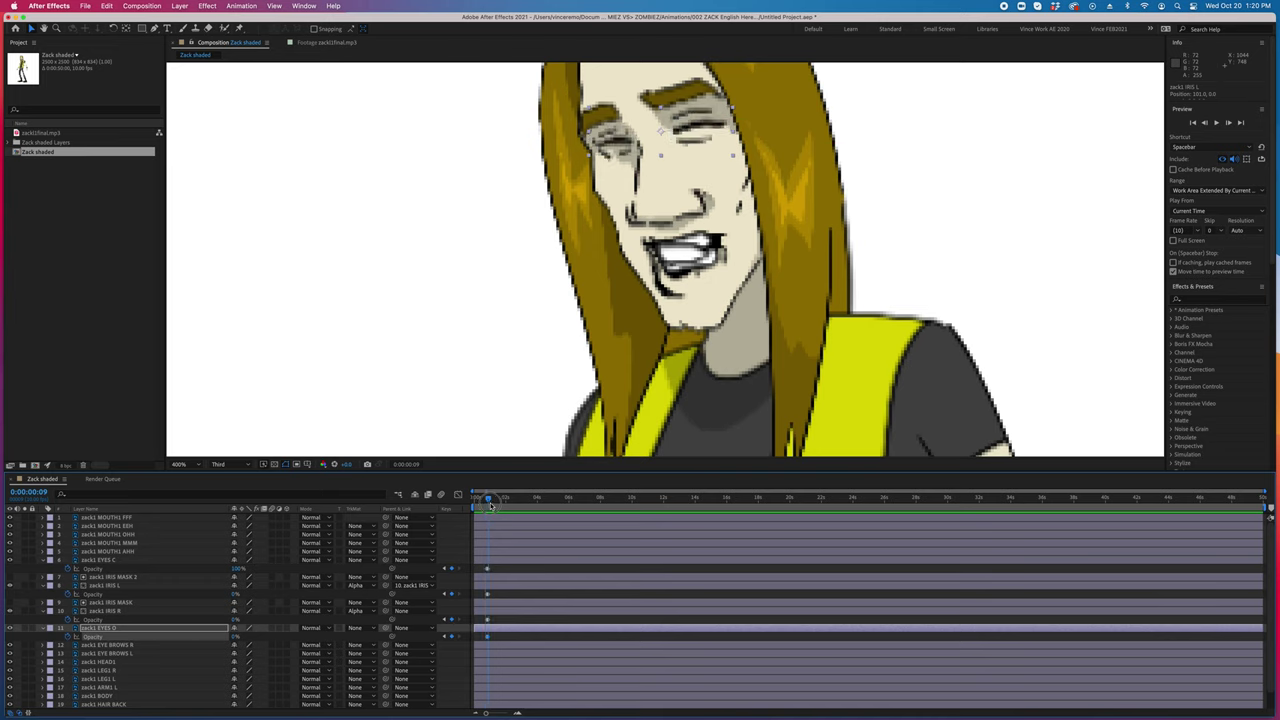
Paste the copied opacity keyframe onto all four eye layers, then scrub to check the blink
scroll(489, 590, up, 3)
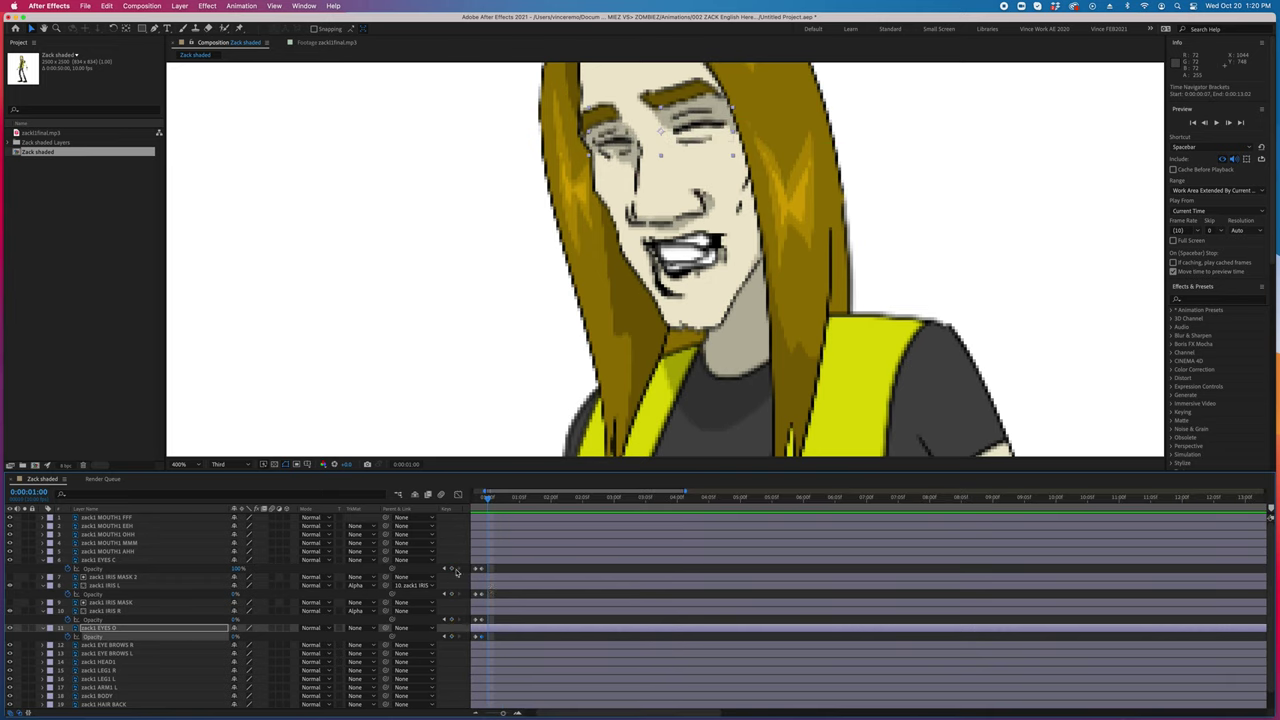
drag(453, 571, 449, 638)
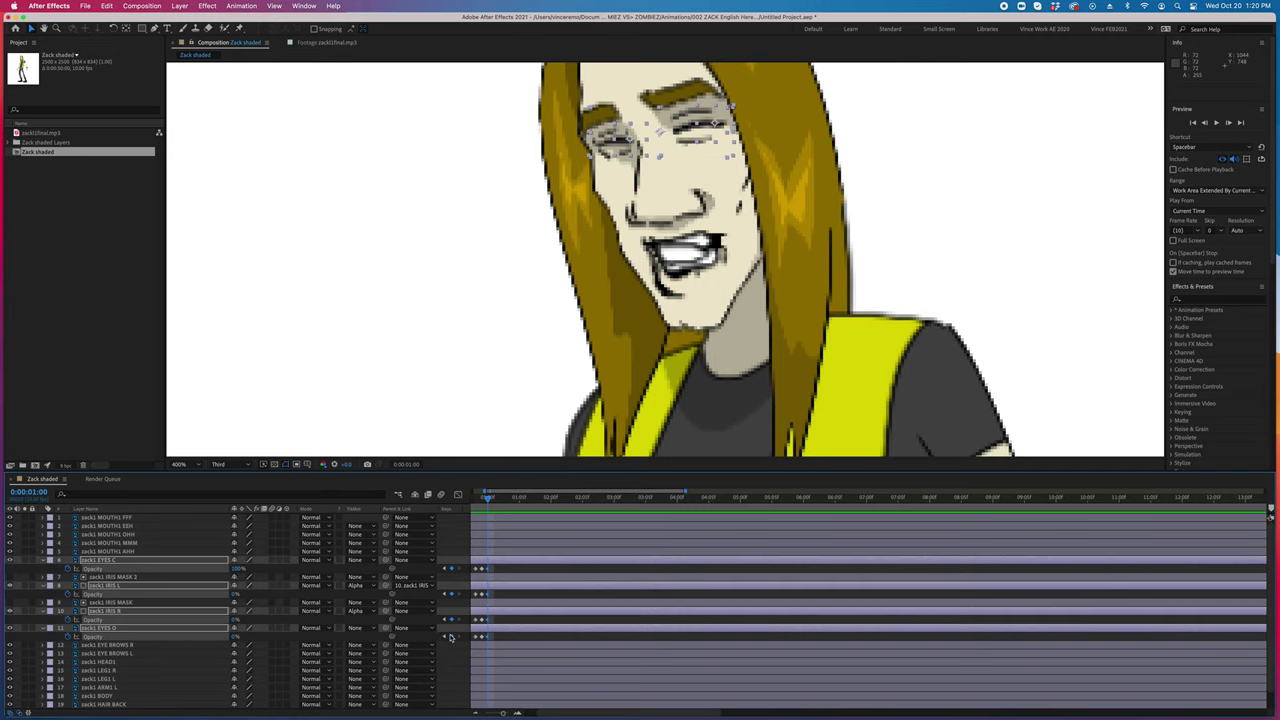
click(458, 596)
click(477, 571)
key(cmd+v)
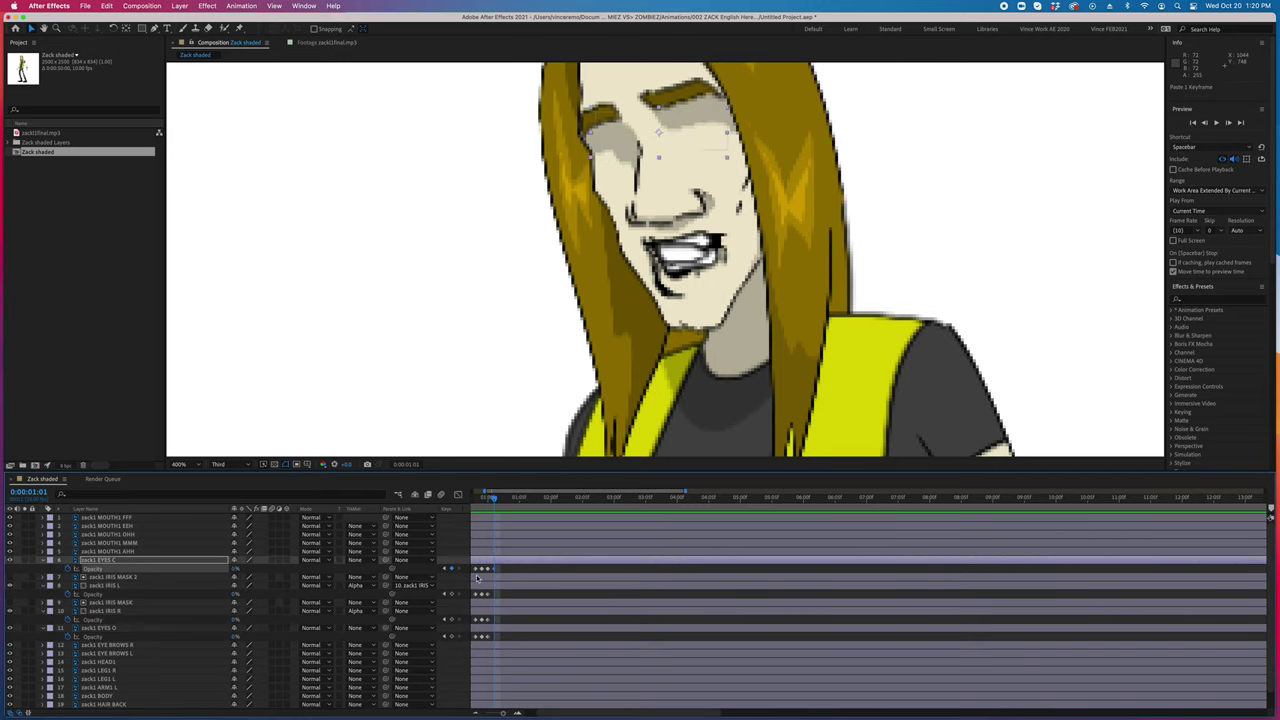
click(477, 594)
key(cmd+v)
click(477, 619)
key(cmd+v)
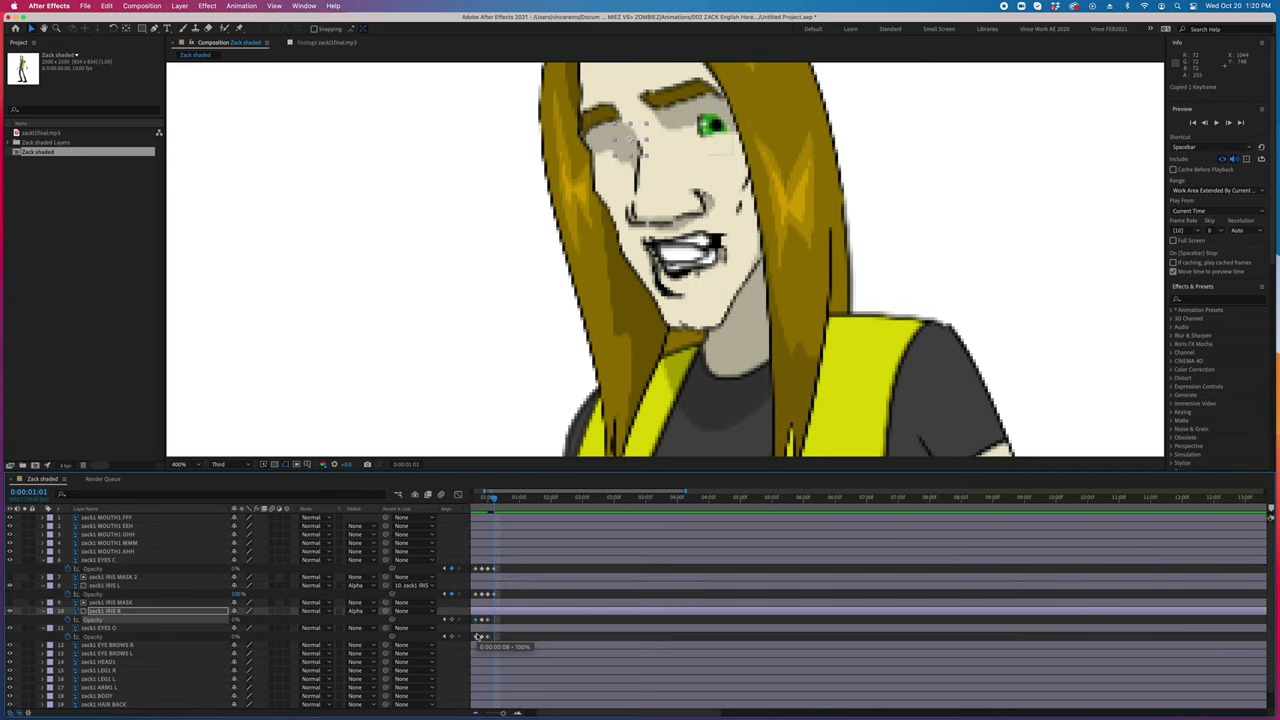
click(477, 636)
key(cmd+v)
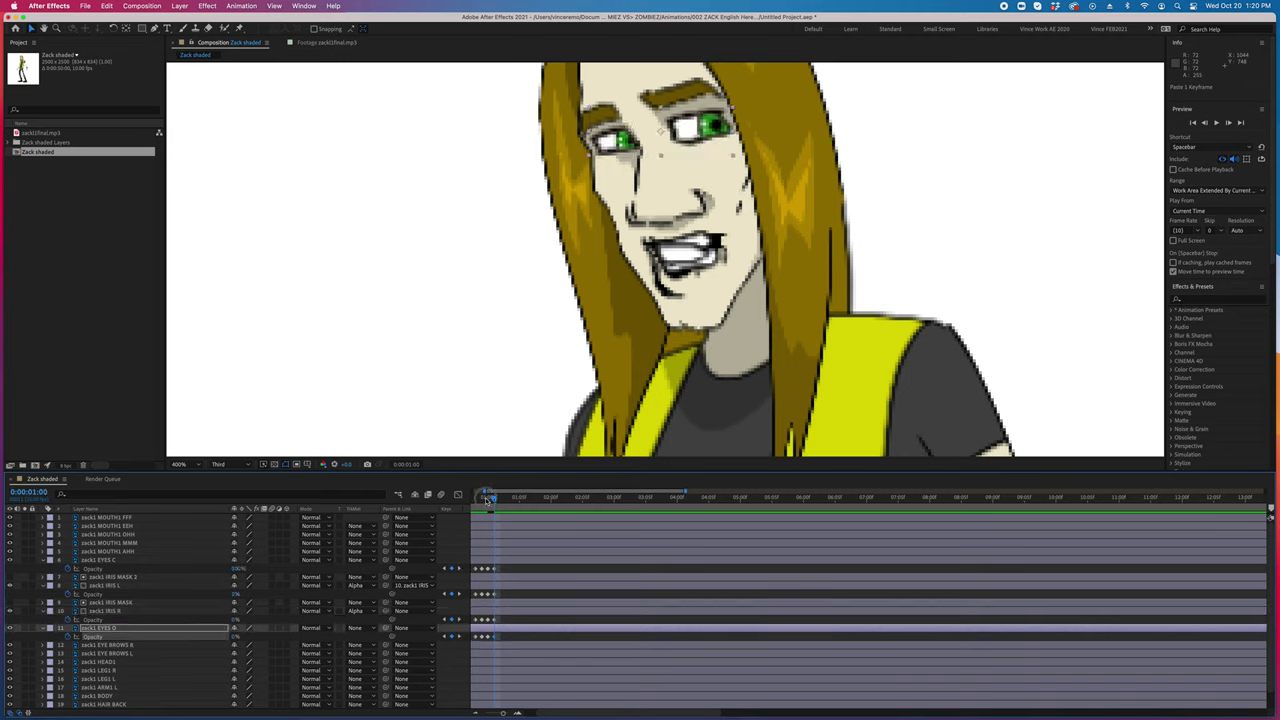
key(equal)
drag(485, 497, 531, 514)
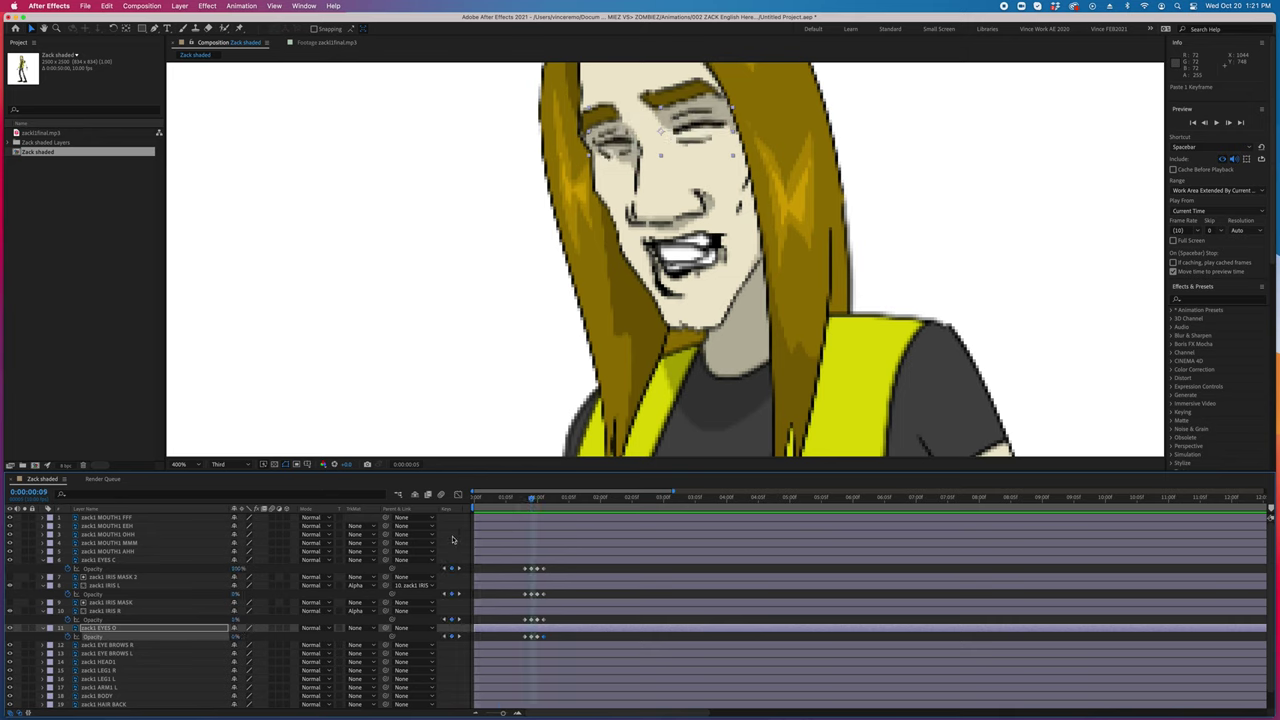
Make all layers 3D and scrub to preview the blink
key(cmd+a)
click(286, 522)
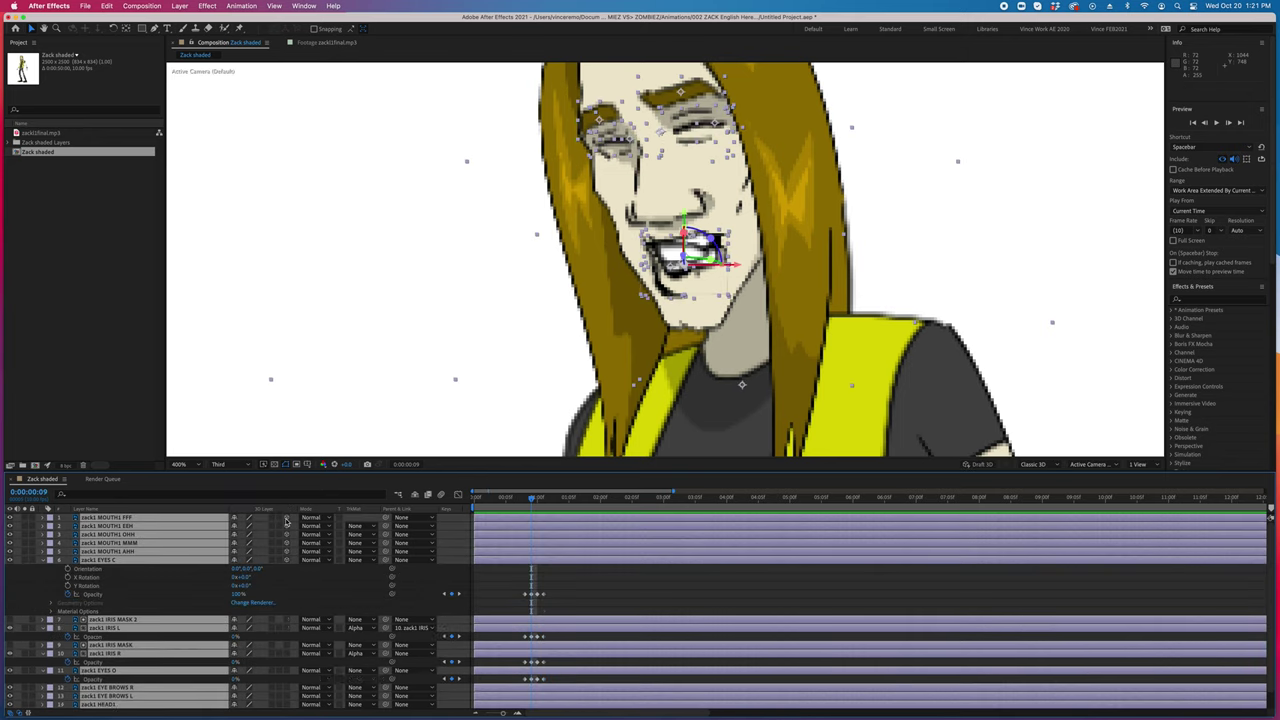
click(646, 601)
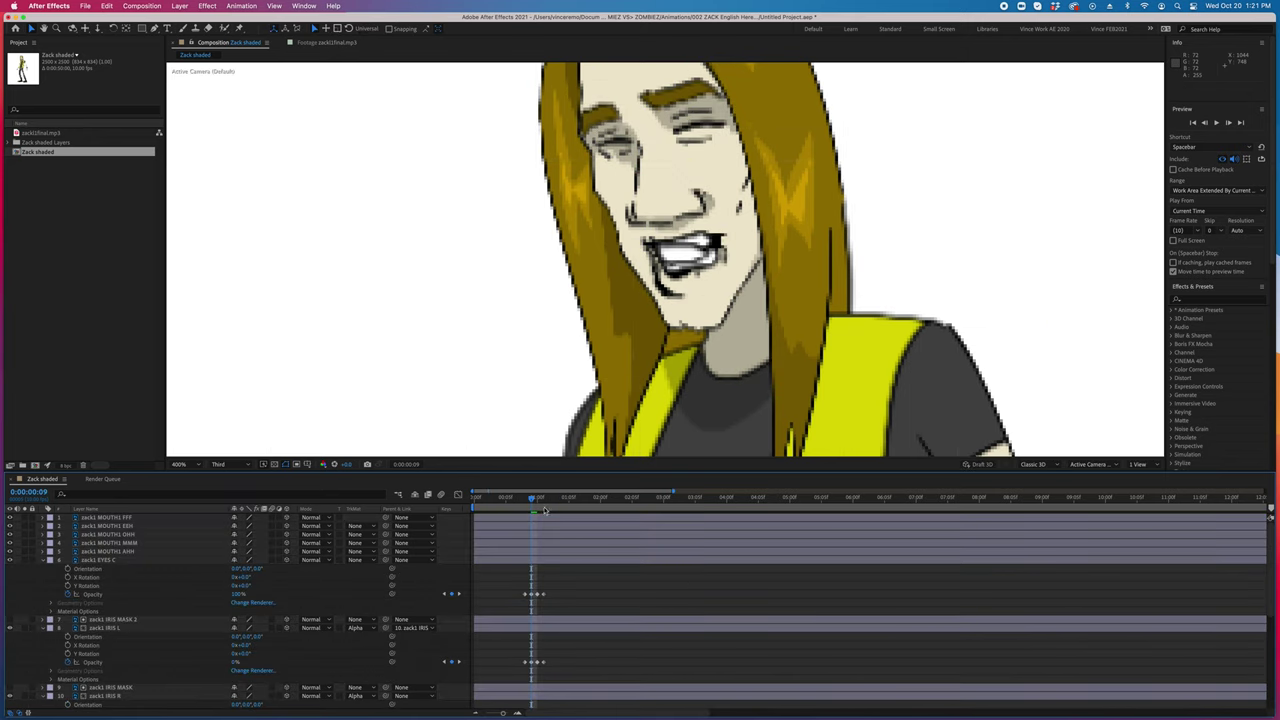
mouse_move(545, 511)
mouse_down()
mouse_move(508, 505)
mouse_move(549, 505)
mouse_up()
Copy the blink keyframes and paste them at 0:00:01:08 on the top eye layer's Opacity
scroll(599, 582, down, 5)
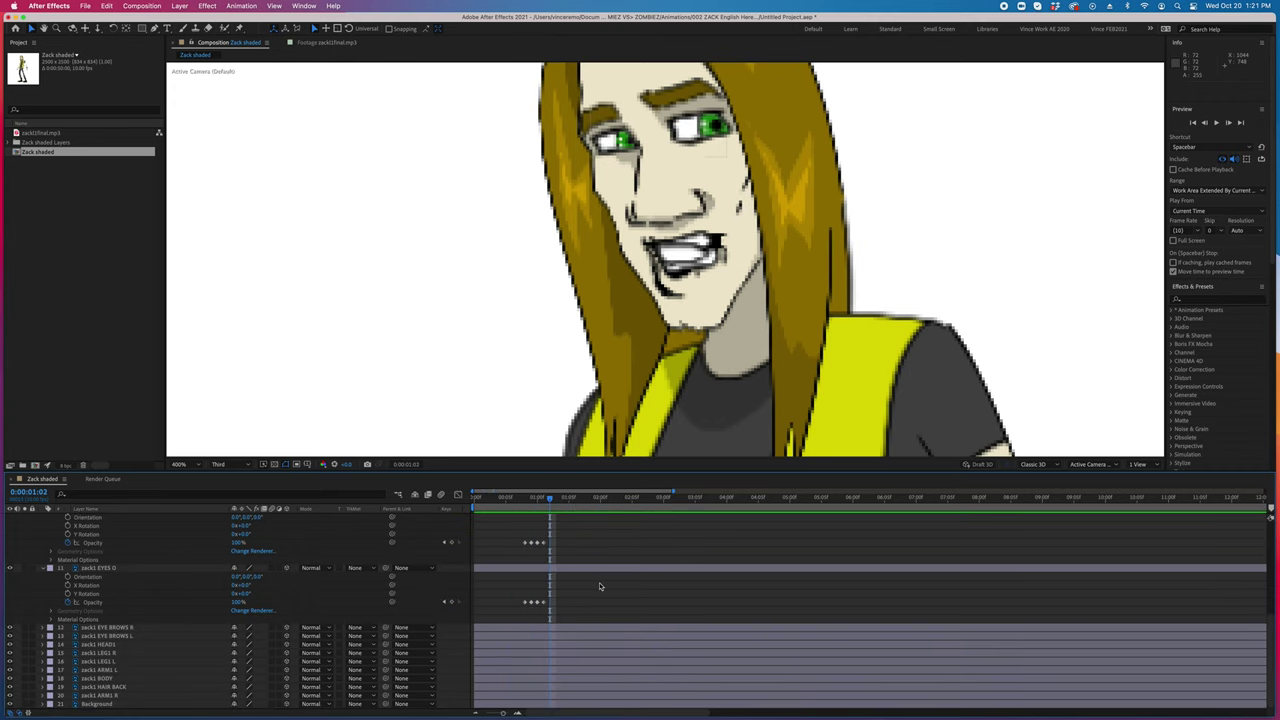
scroll(599, 586, up, 3)
scroll(599, 586, up, 2)
mouse_move(549, 497)
mouse_down()
mouse_move(563, 497)
mouse_move(575, 399)
mouse_up()
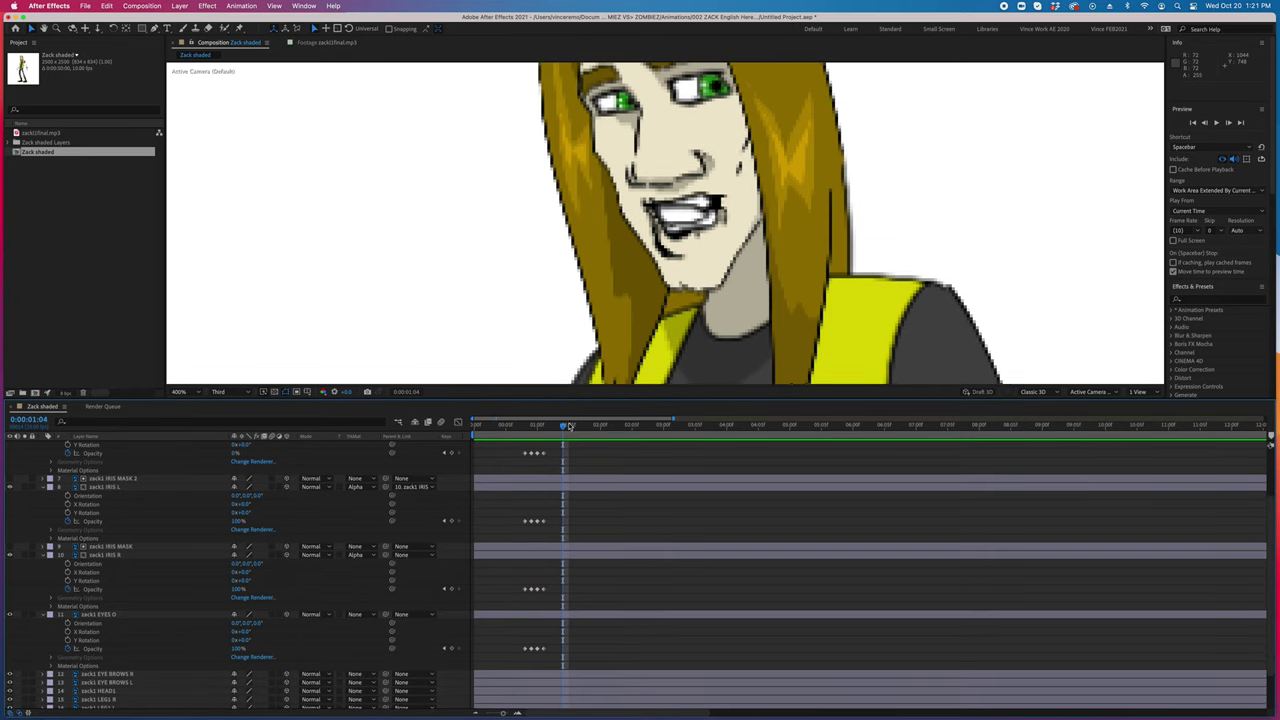
click(568, 426)
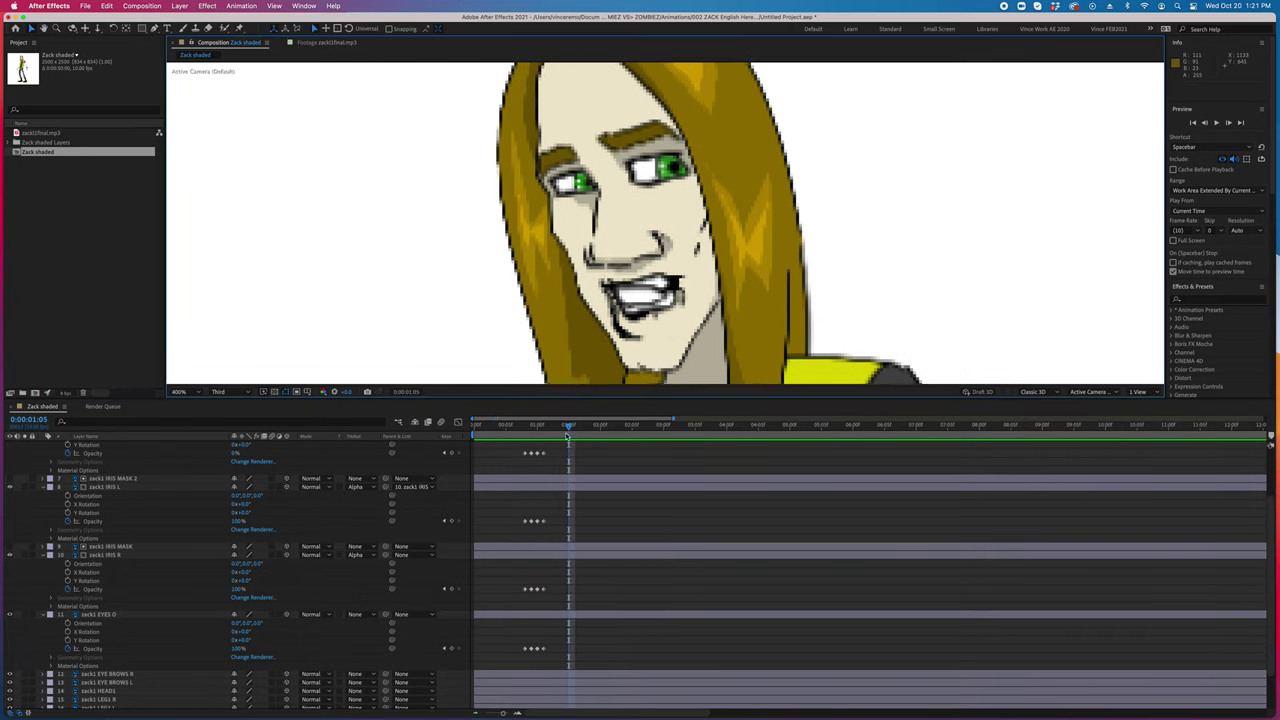
click(587, 428)
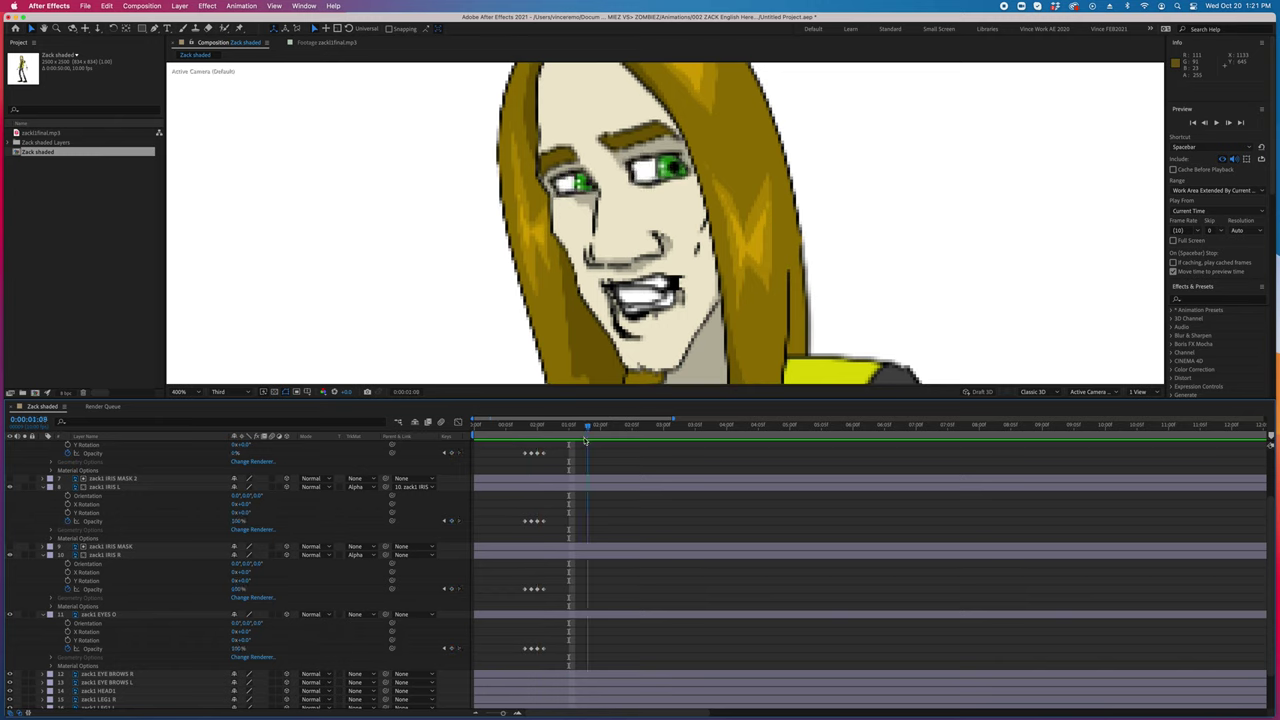
drag(587, 440, 514, 465)
key(super+c)
key(super+v)
Paste the blink onto IRIS L and IRIS R, and copy the EYES O keyframes
drag(514, 512, 553, 533)
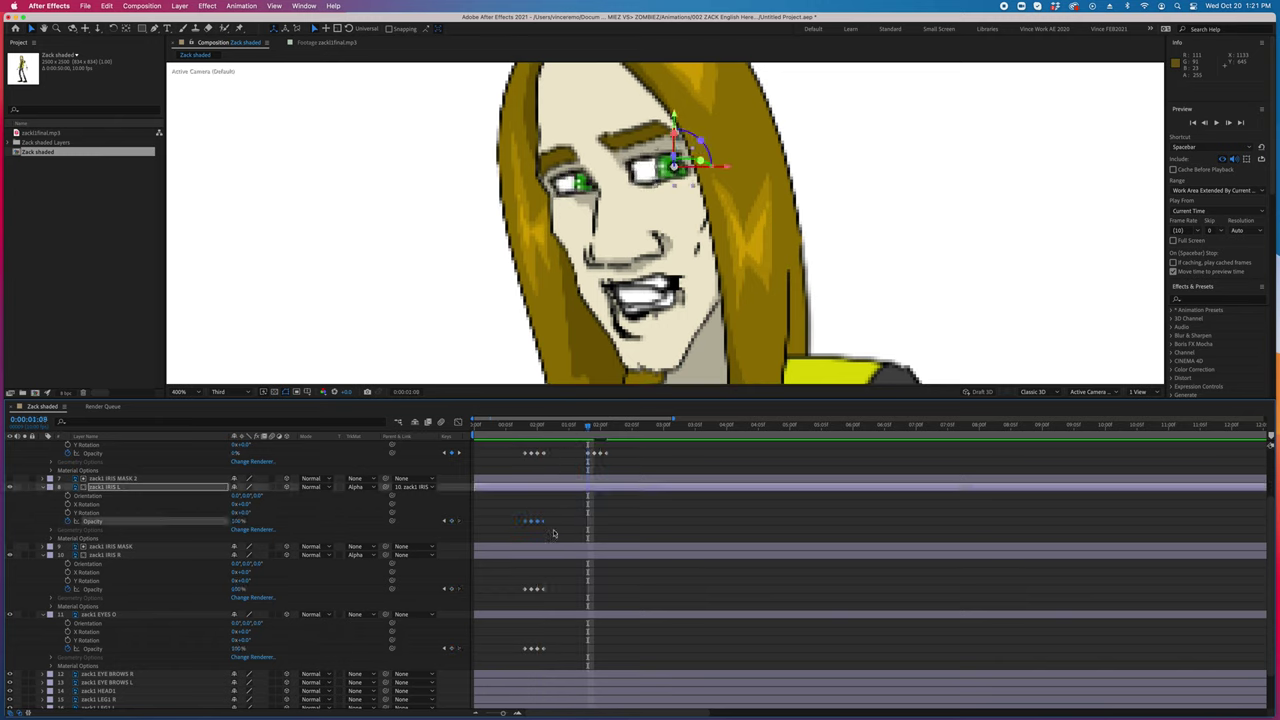
key(super+v)
drag(510, 578, 565, 602)
key(super+v)
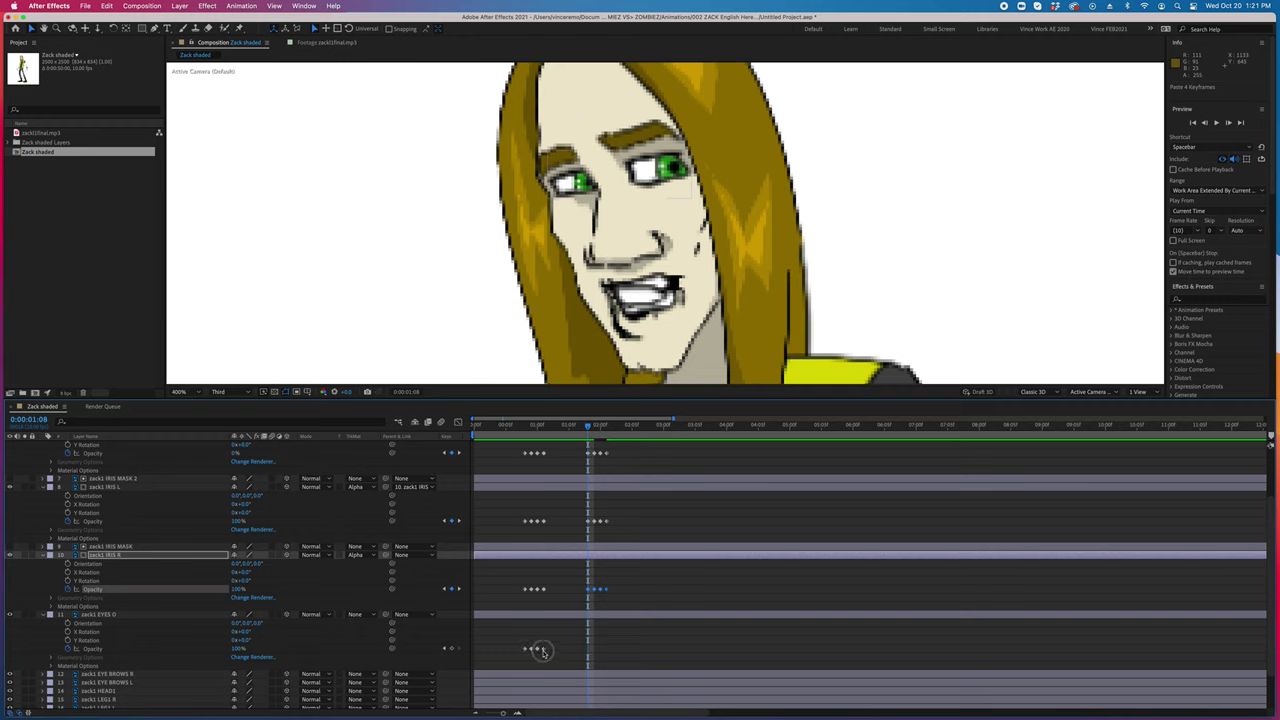
drag(541, 651, 557, 656)
key(super+c)
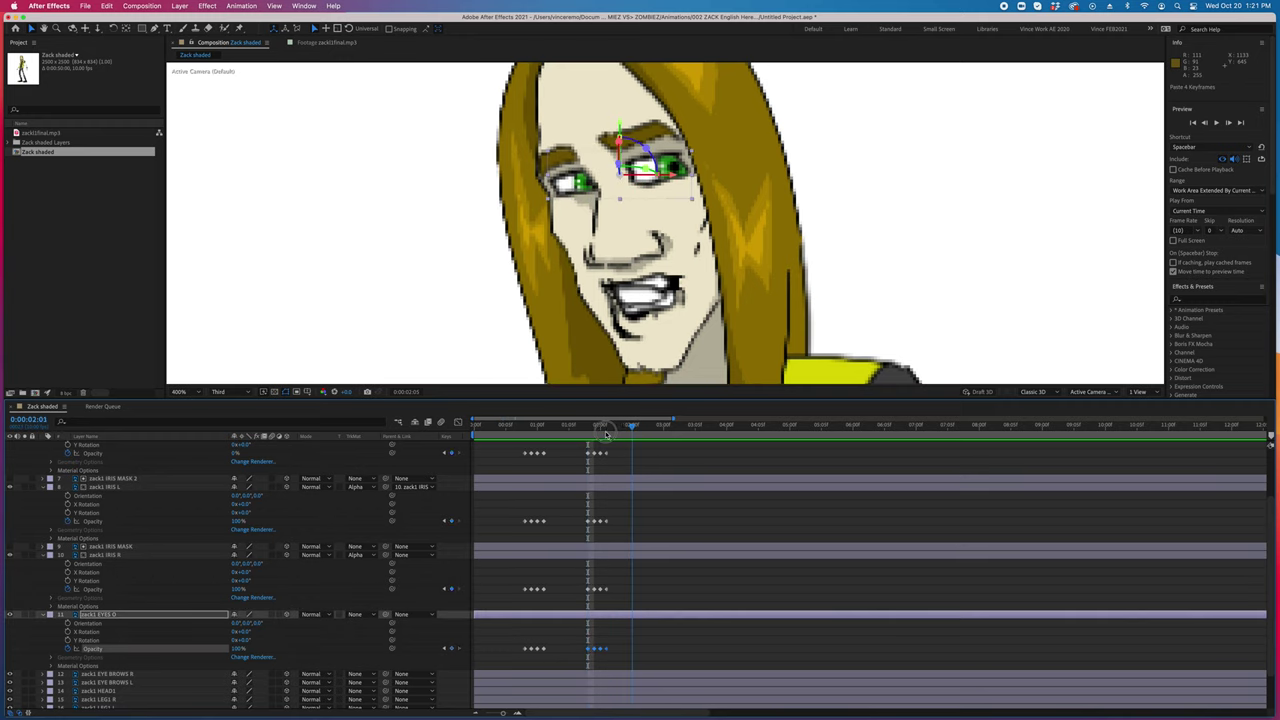
Trim the eye layers from EYES C through EYES O to end at 0:00:03:01
drag(505, 430, 650, 430)
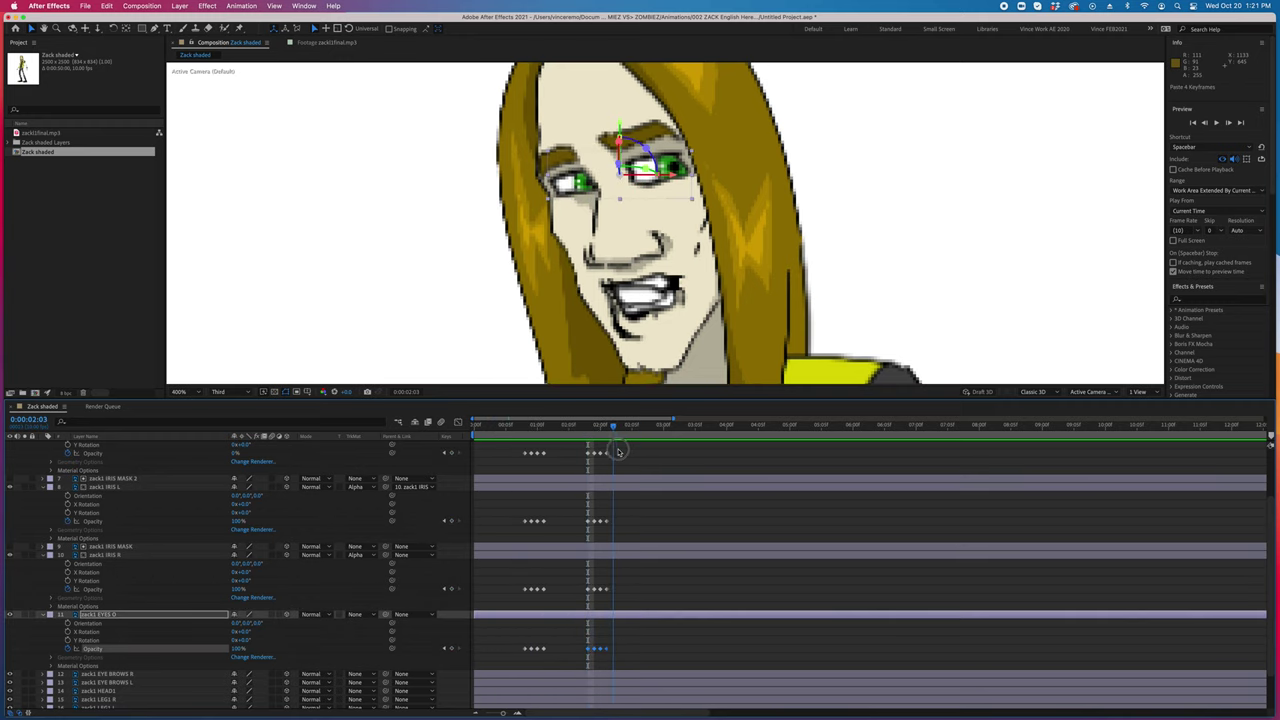
scroll(691, 504, up, 3)
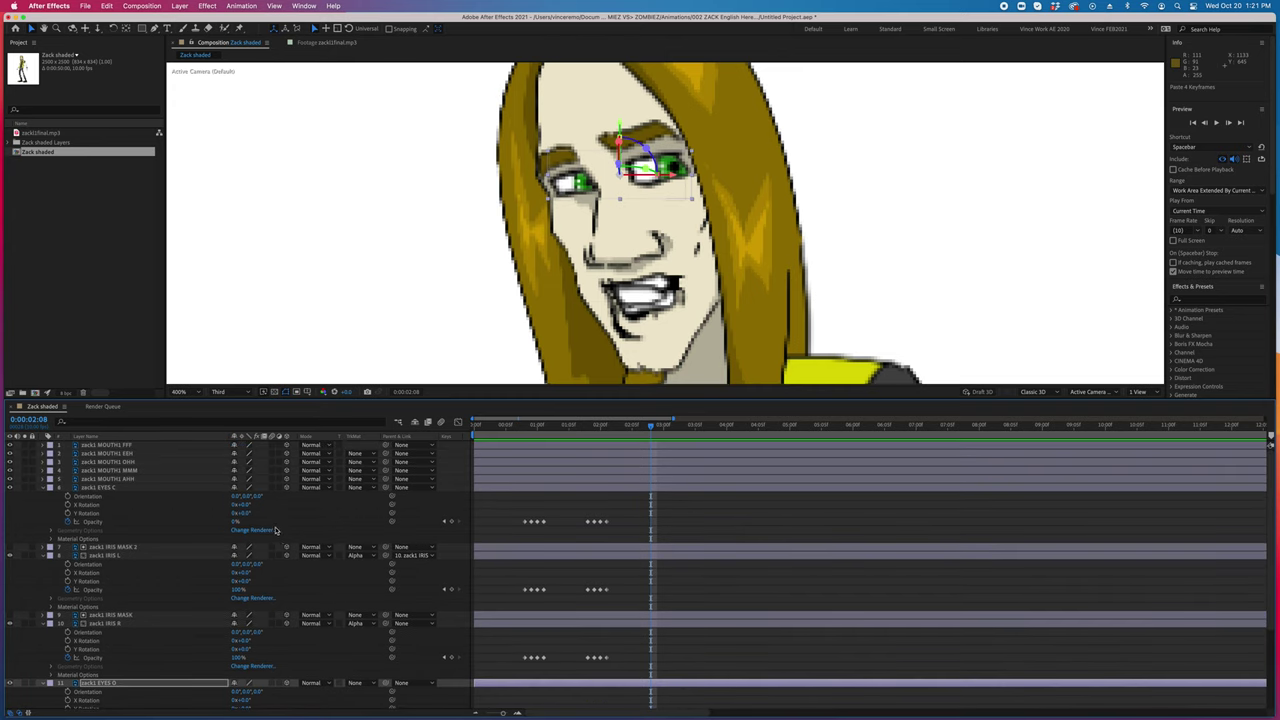
click(155, 488)
scroll(178, 605, down, 5)
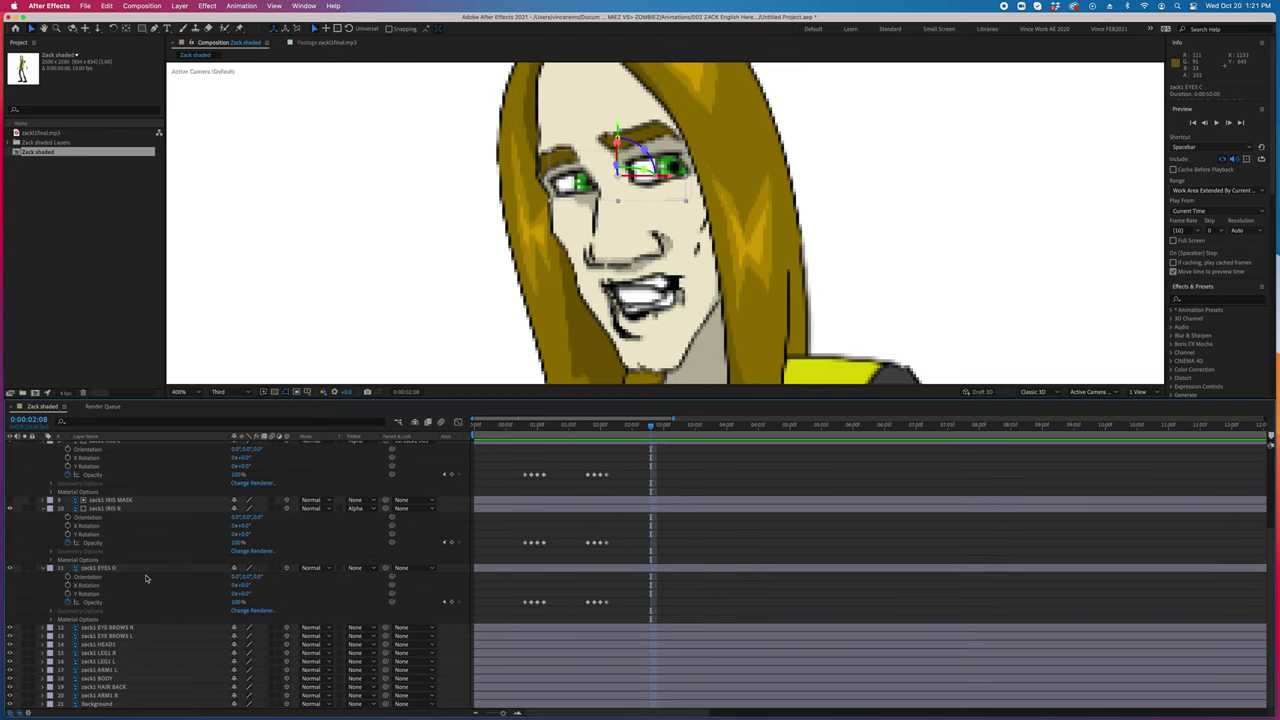
shift+click(144, 571)
drag(654, 430, 666, 428)
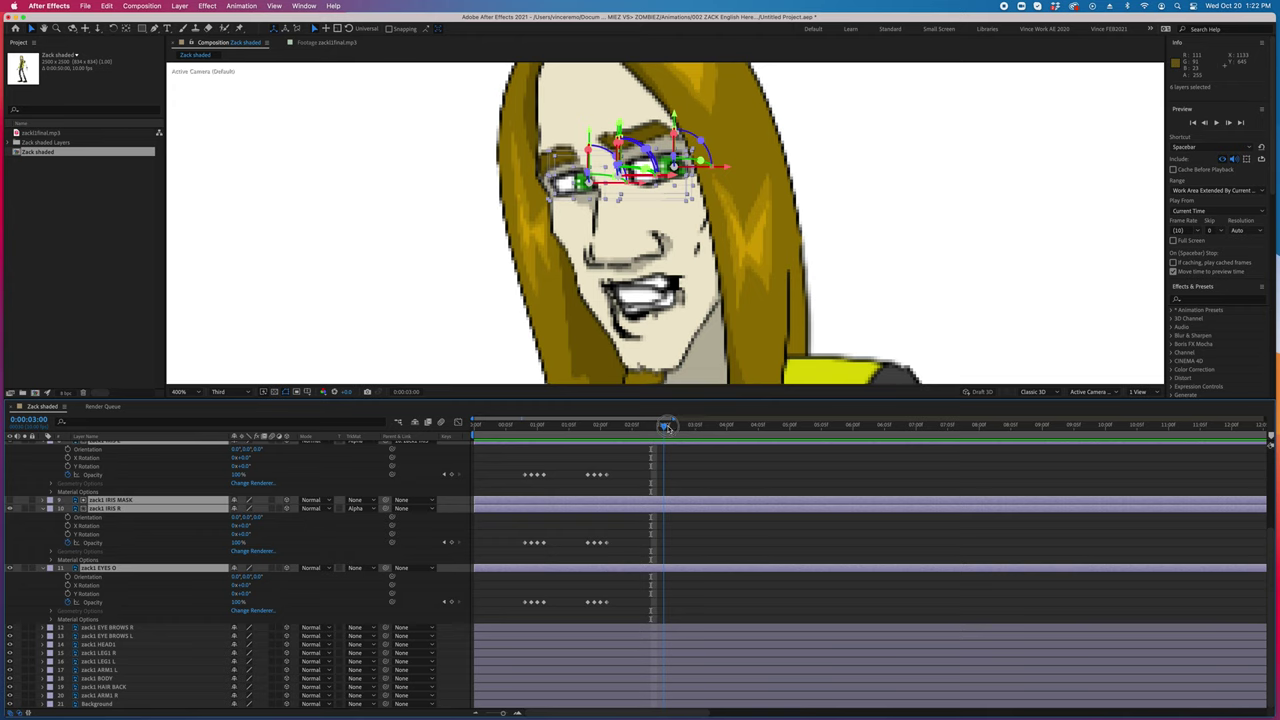
key(alt+bracketright)
scroll(660, 542, up, 1)
scroll(660, 542, up, 5)
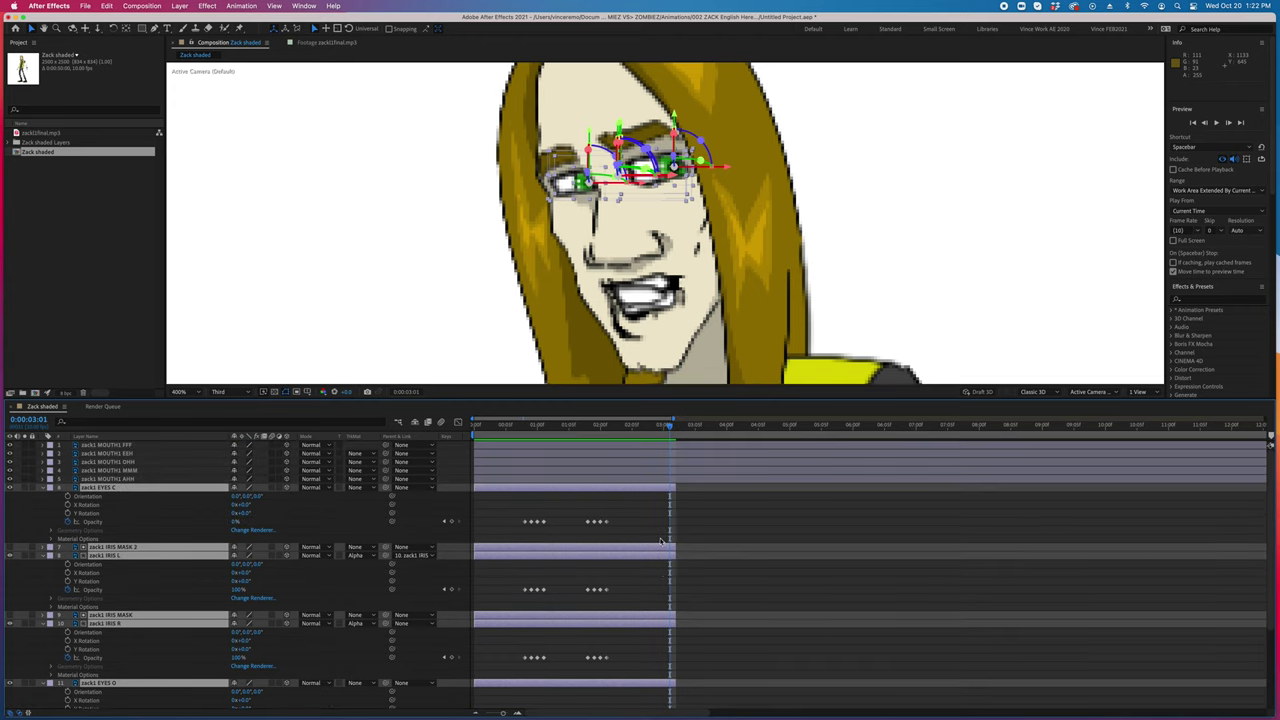
Pre-compose the eye layers into a composition named ZACK1 eyes ANIM
right_click(640, 489)
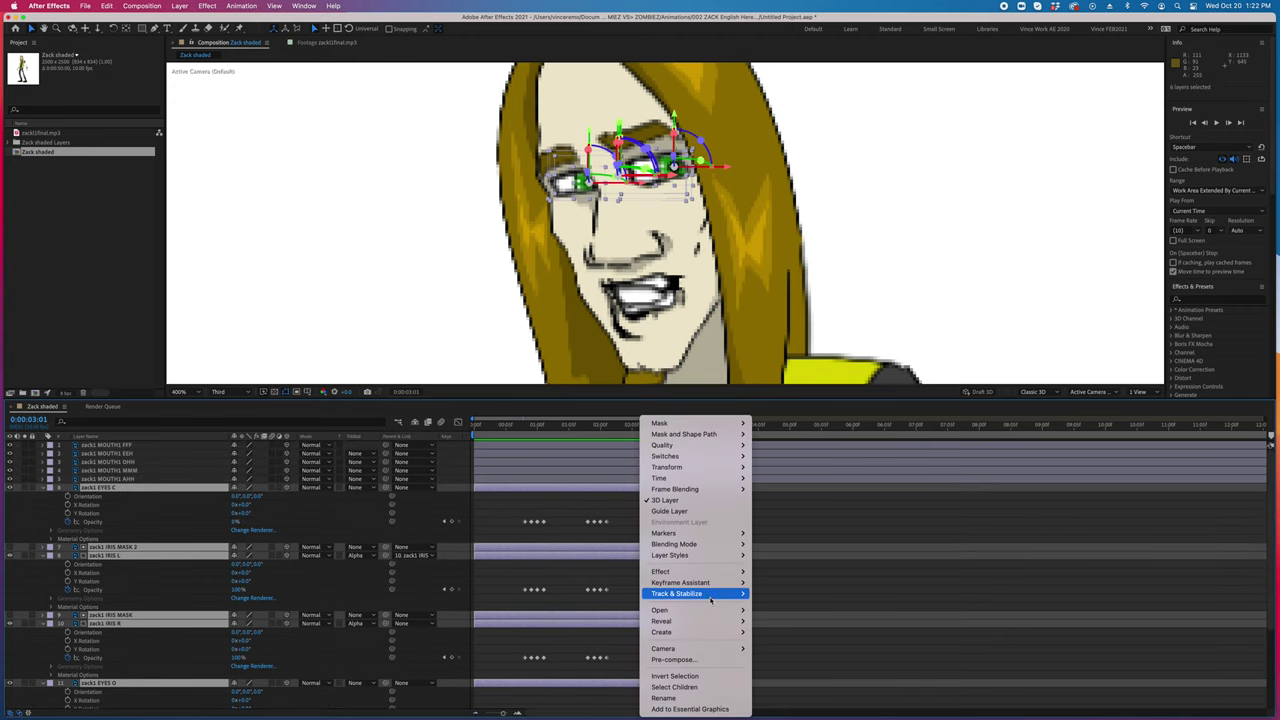
click(691, 660)
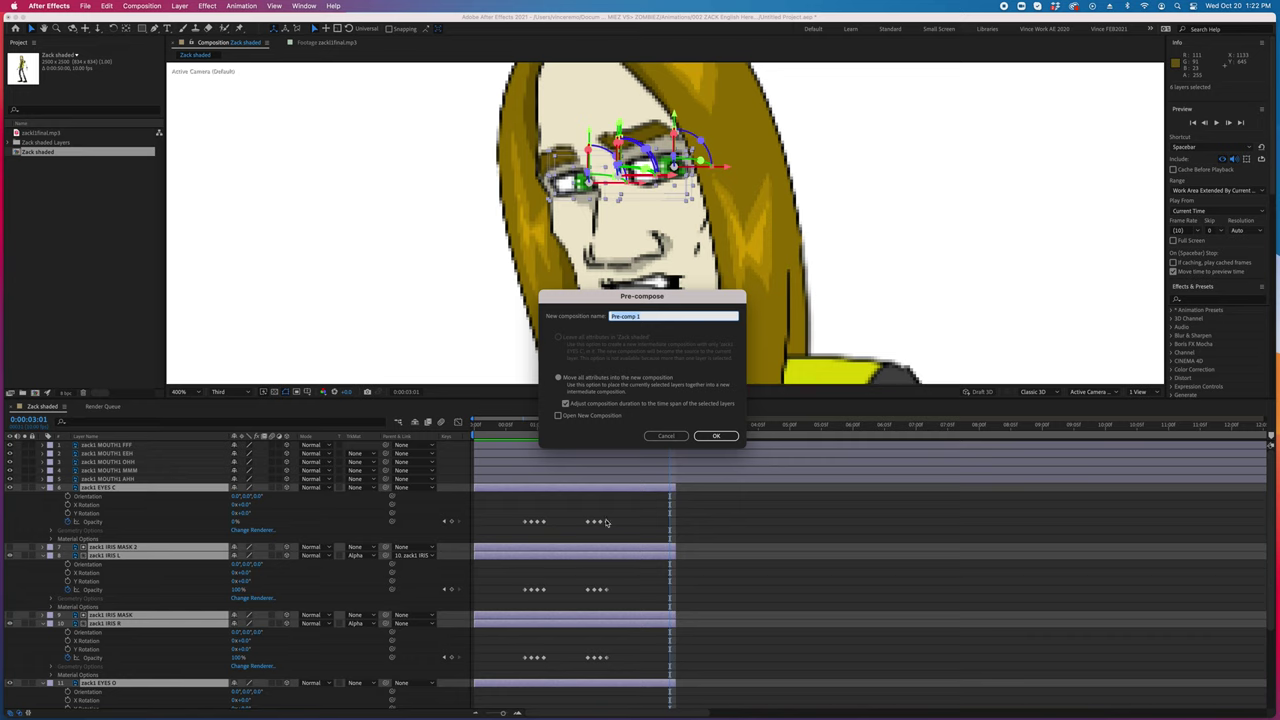
text(z)
click(712, 443)
Enable Time Remapping on the ZACK1 eyes ANIM precomp layer
right_click(652, 489)
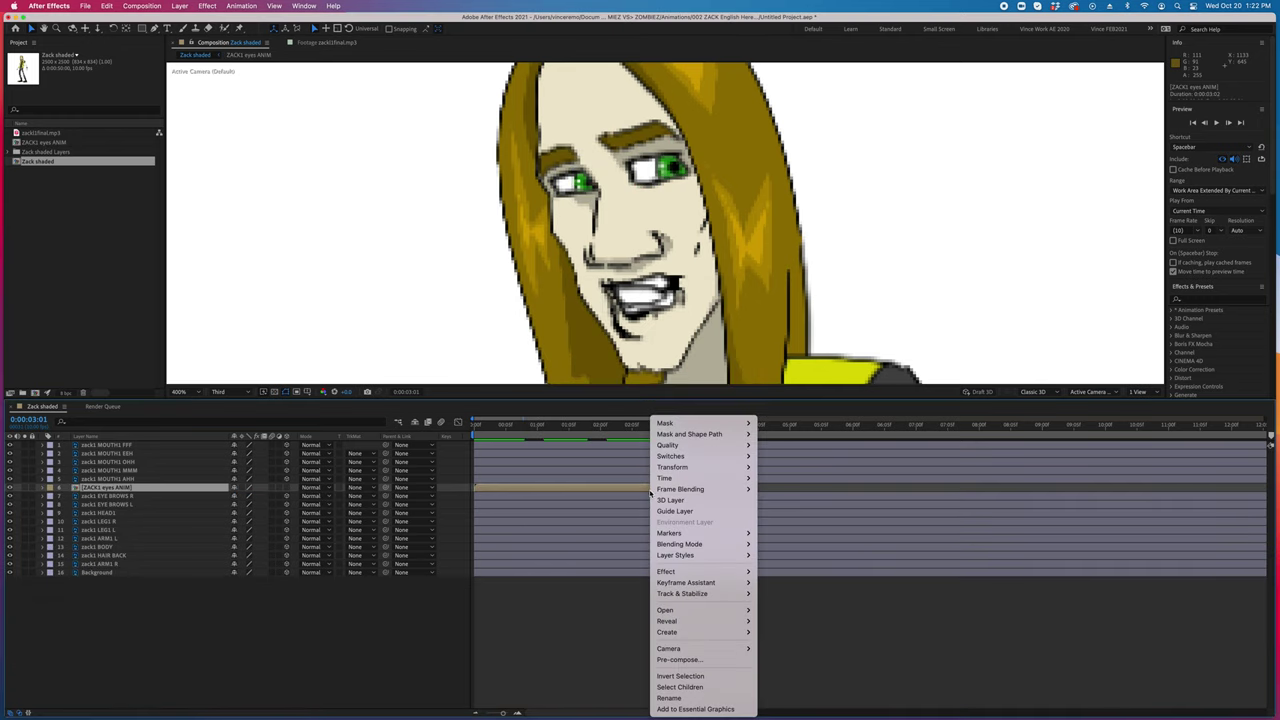
mouse_move(690, 478)
click(796, 479)
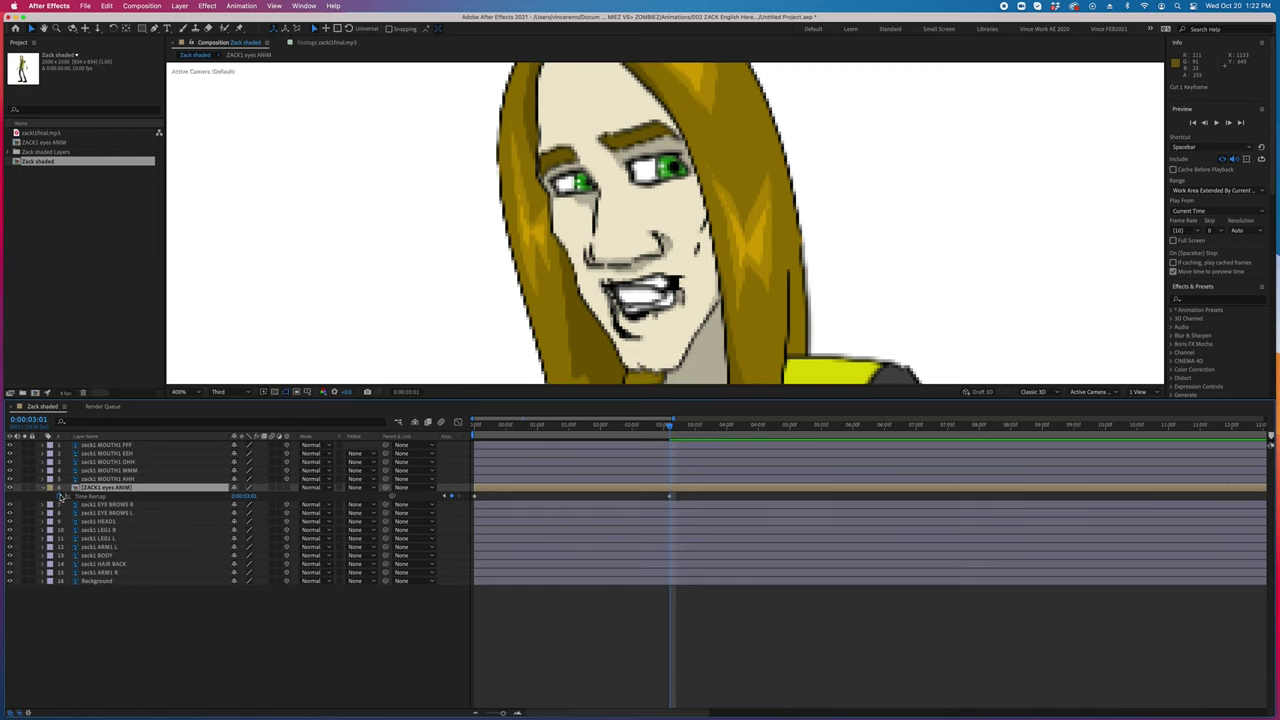
Add a loopOutDuration cycle expression to the precomp's Time Remap and preview the looping blinks
alt+click(62, 497)
click(269, 505)
mouse_move(300, 659)
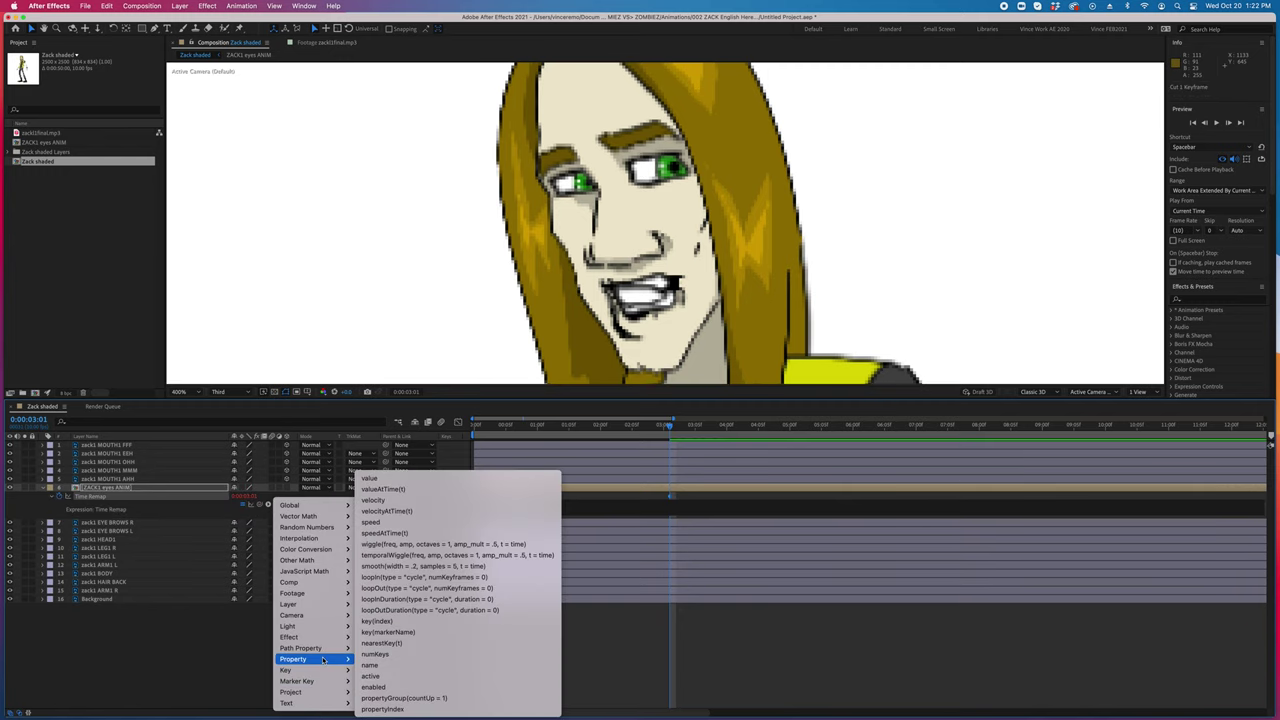
click(450, 610)
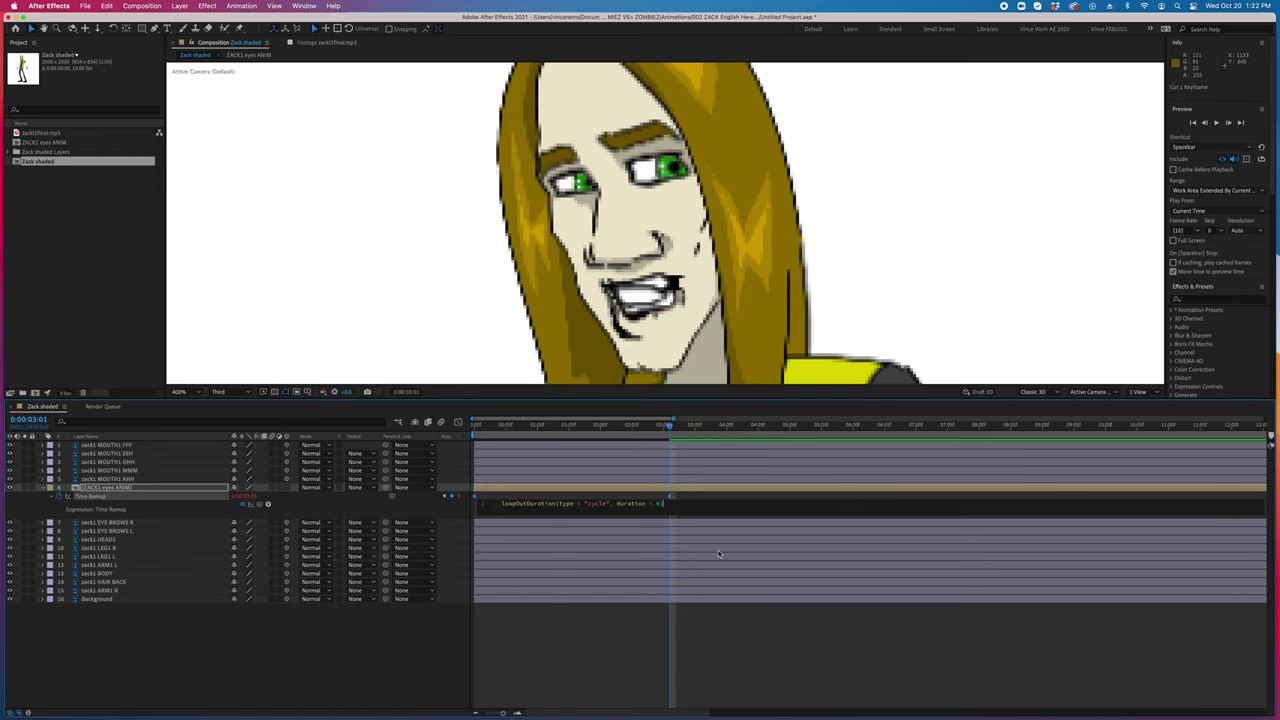
drag(690, 430, 1090, 456)
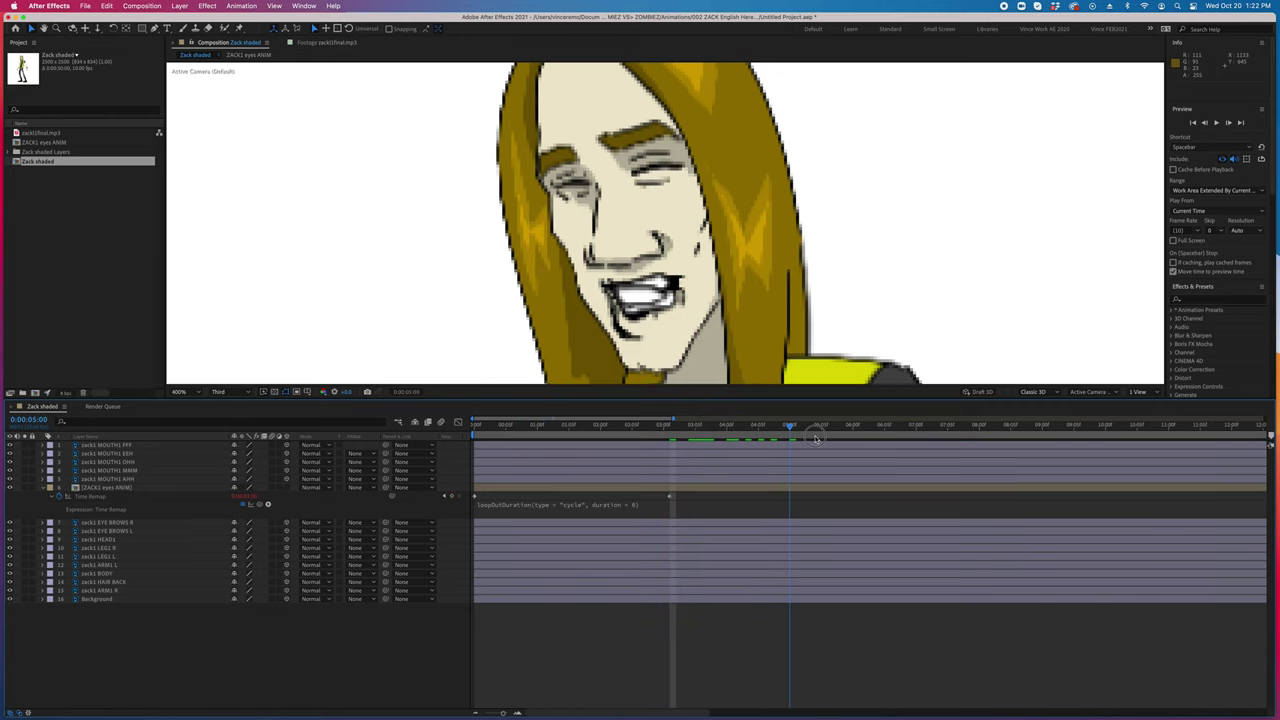
Zoom the viewer to 200% and add zack1final.mp3 to the composition as layer 17
mouse_move(673, 425)
mouse_down()
mouse_move(513, 428)
mouse_move(597, 446)
mouse_up()
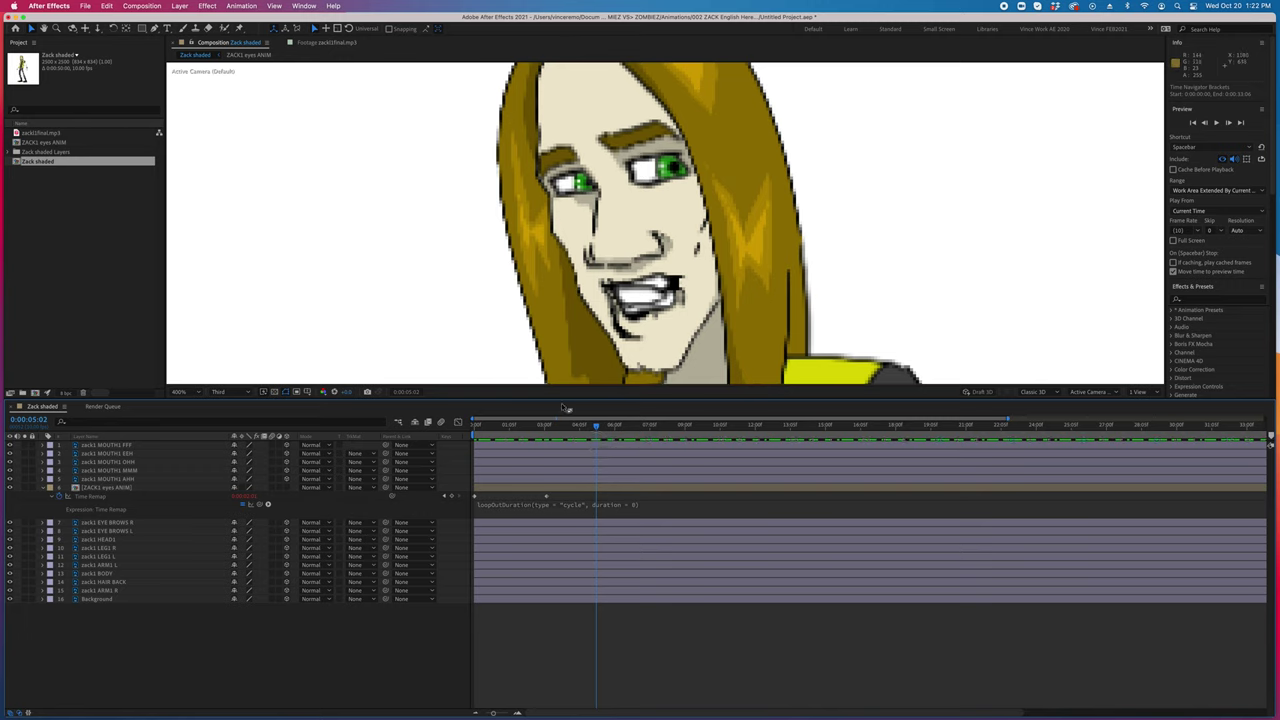
key(comma)
key(comma)
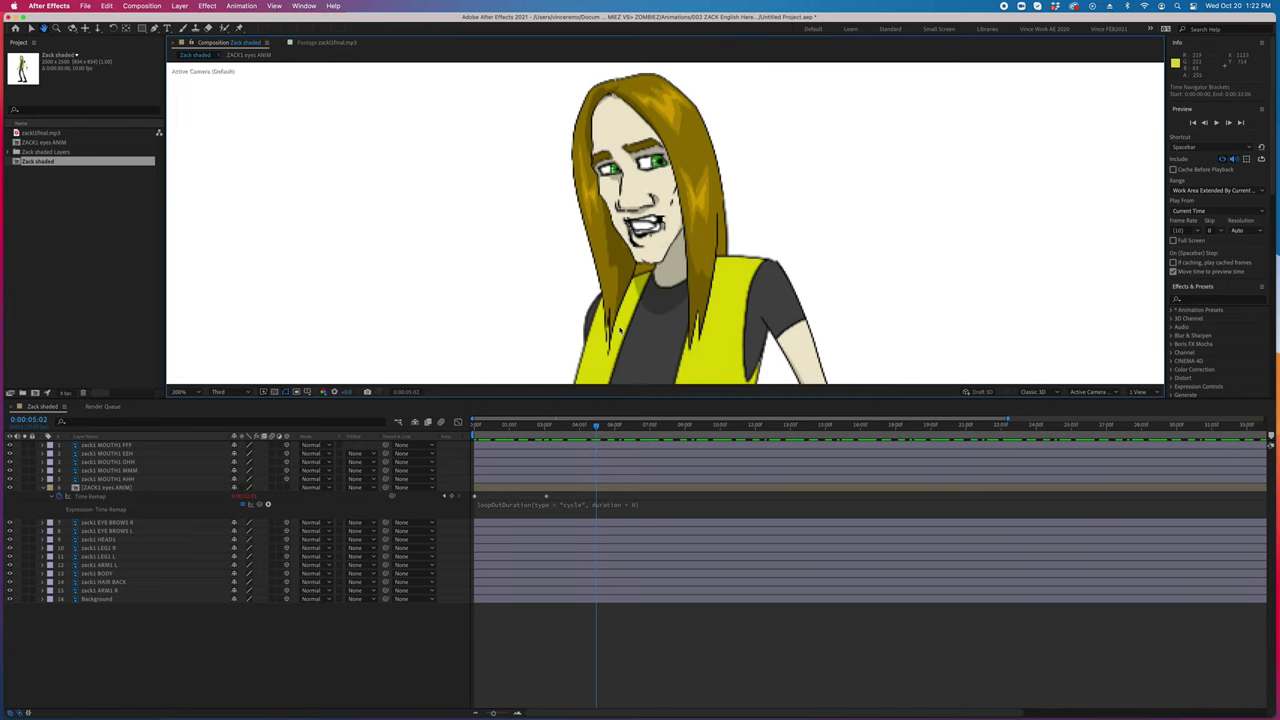
mouse_move(40, 132)
mouse_down()
mouse_move(553, 612)
mouse_move(502, 612)
mouse_up()
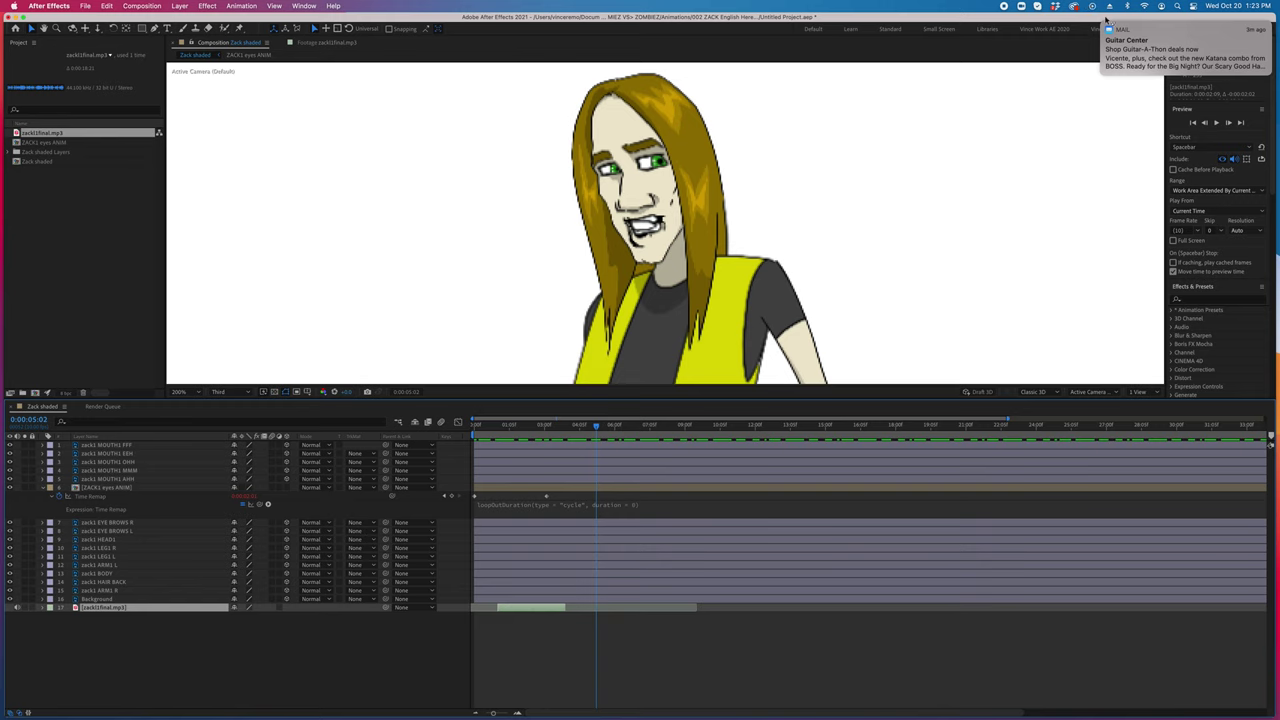
Reveal the zack1final.mp3 waveform, play from the start, and stop near one second
drag(594, 427, 547, 426)
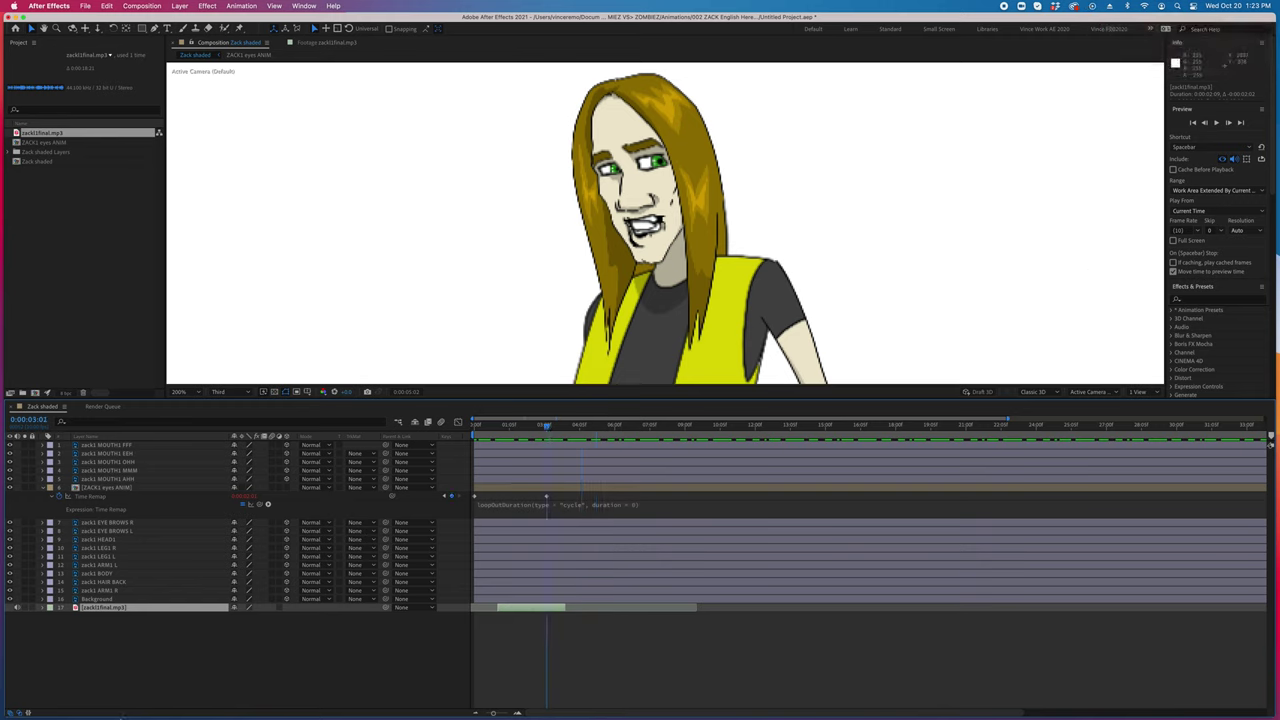
click(59, 607)
click(59, 635)
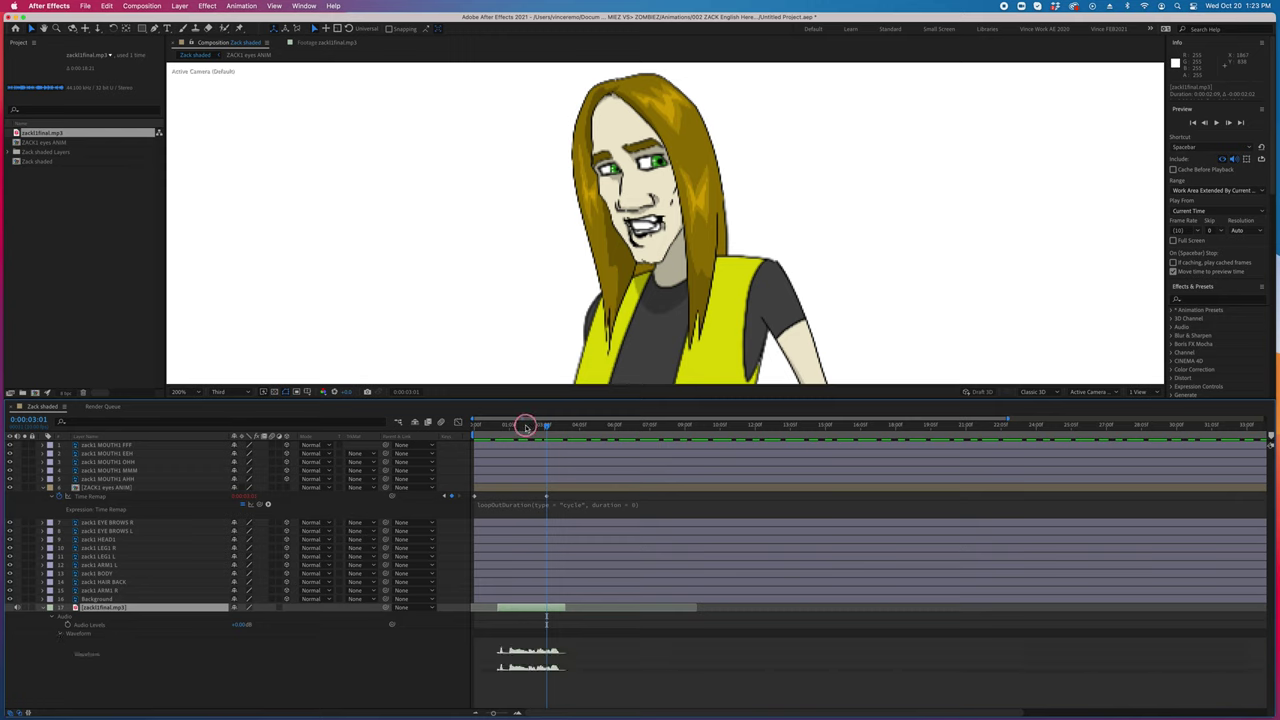
drag(527, 426, 480, 436)
key(space)
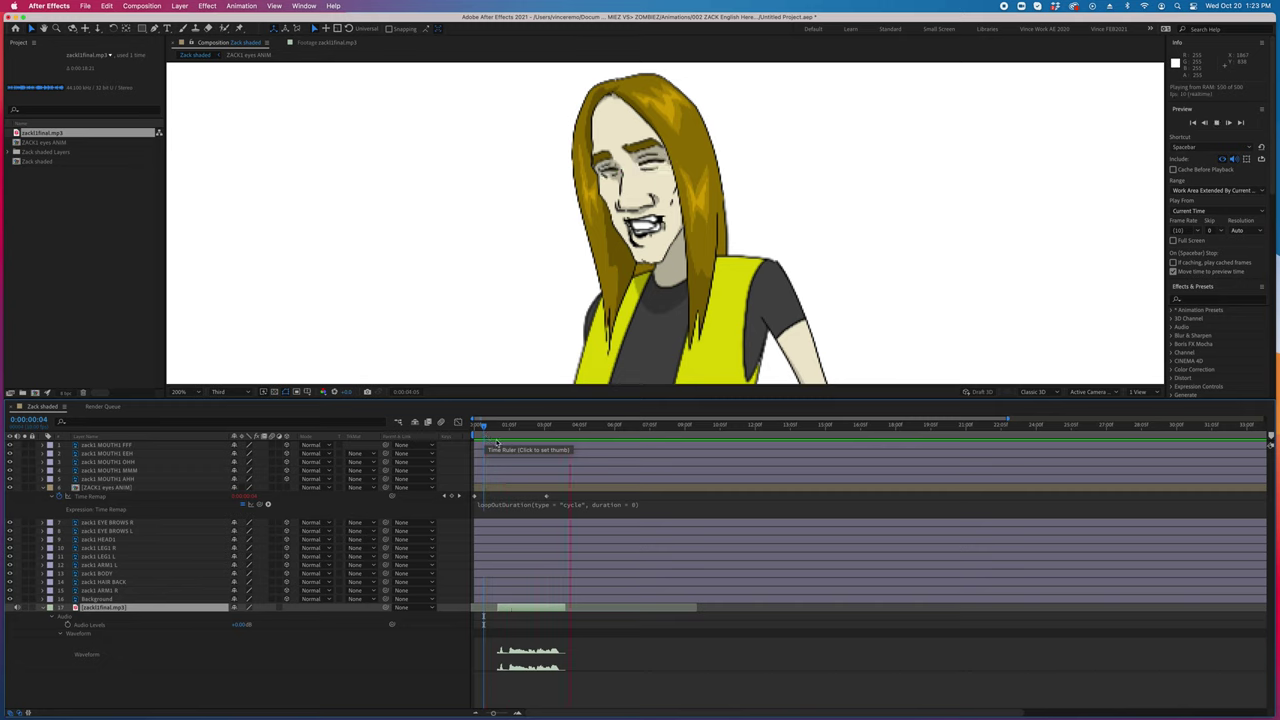
drag(485, 436, 508, 428)
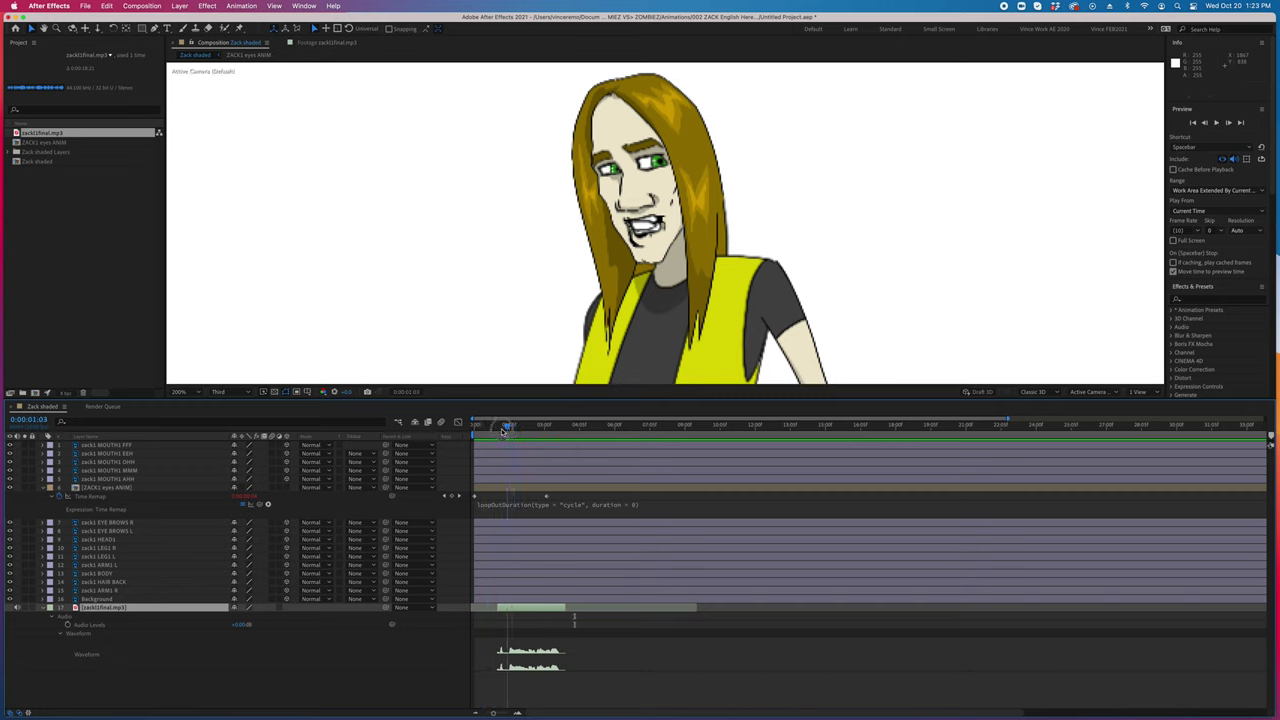
drag(496, 430, 501, 430)
Drop the FFF, EEH, OHH and AHH mouth layers to 0% opacity, leaving the MMM mouth visible
scroll(644, 220, up, 4)
click(134, 444)
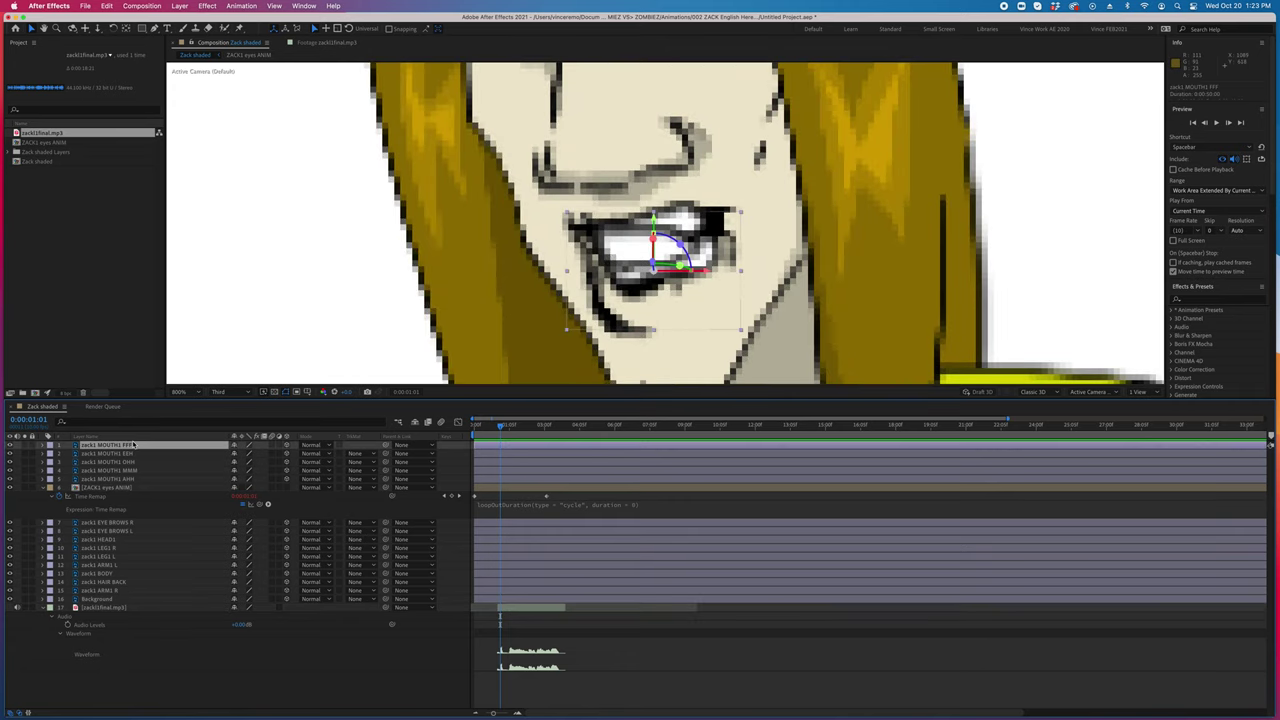
shift+click(127, 479)
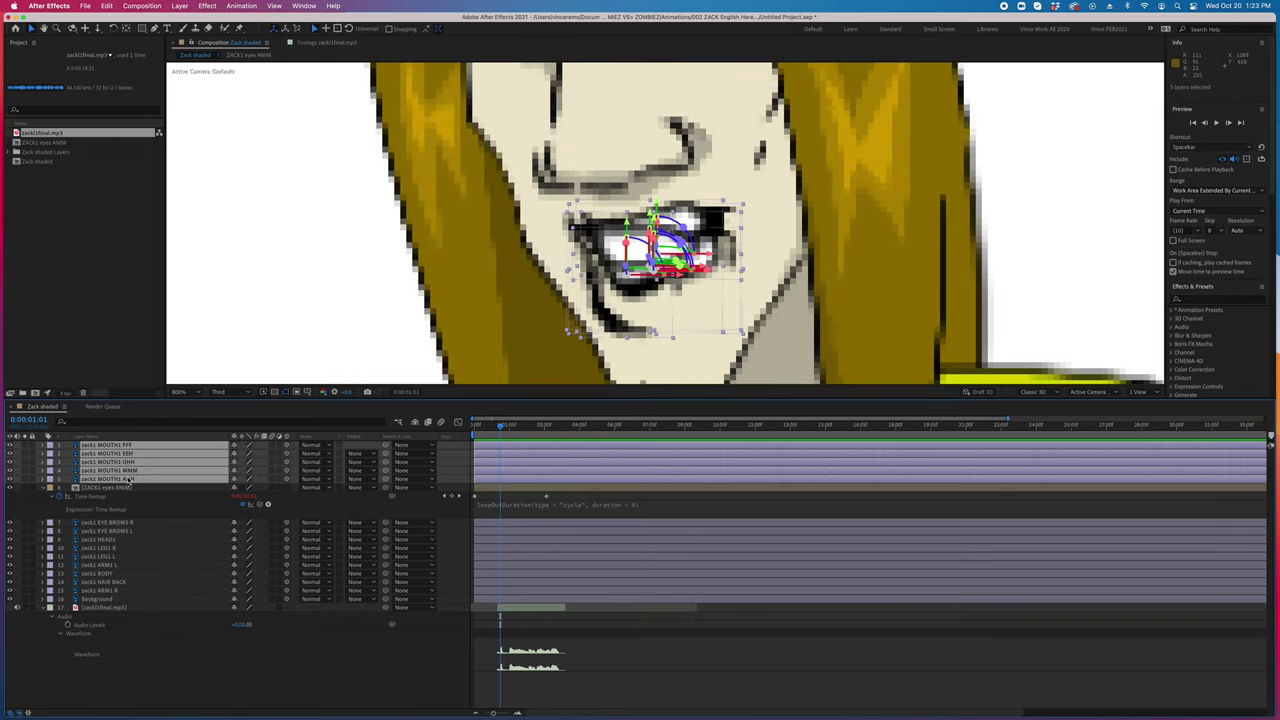
click(130, 480)
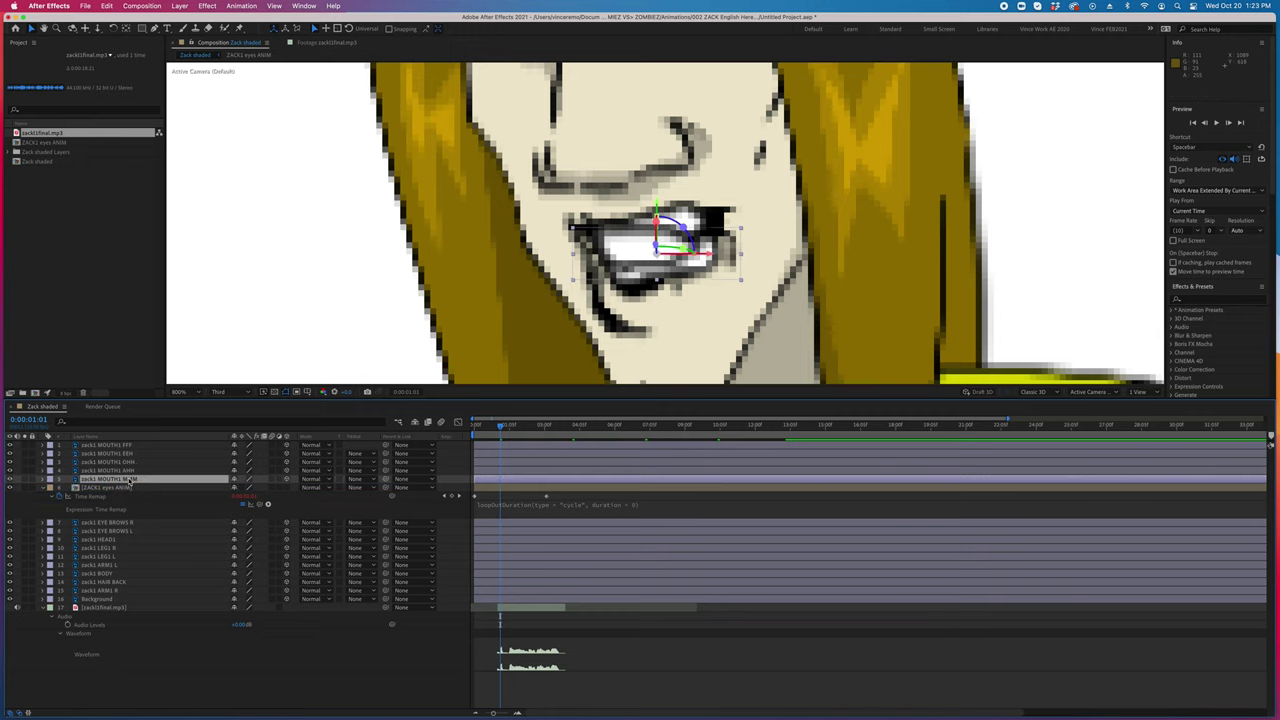
click(130, 470)
shift+click(130, 444)
key(t)
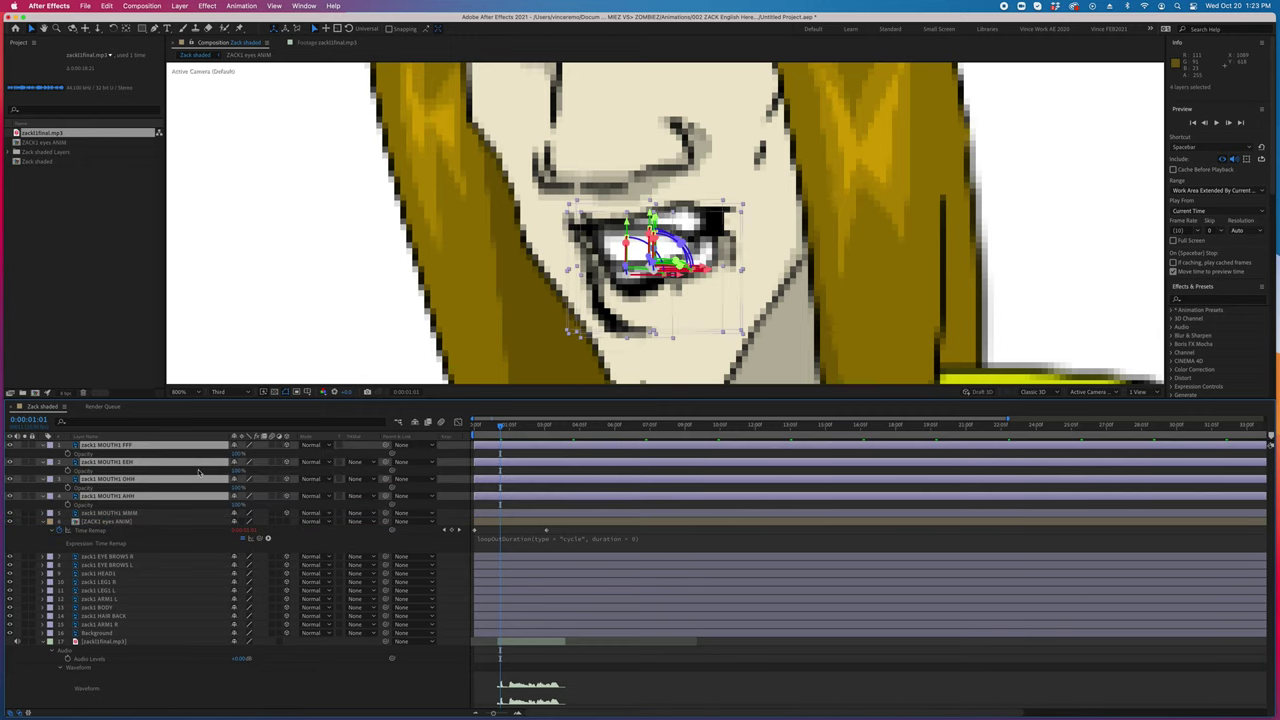
drag(236, 457, 180, 457)
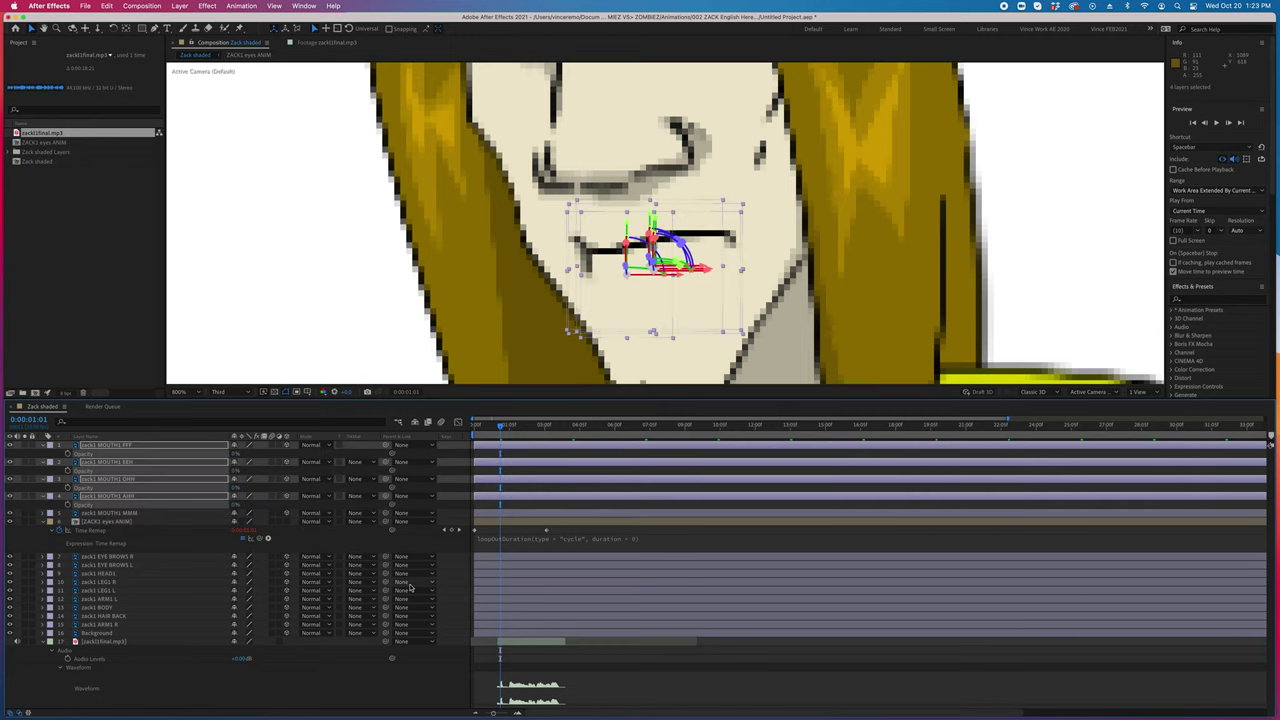
click(700, 538)
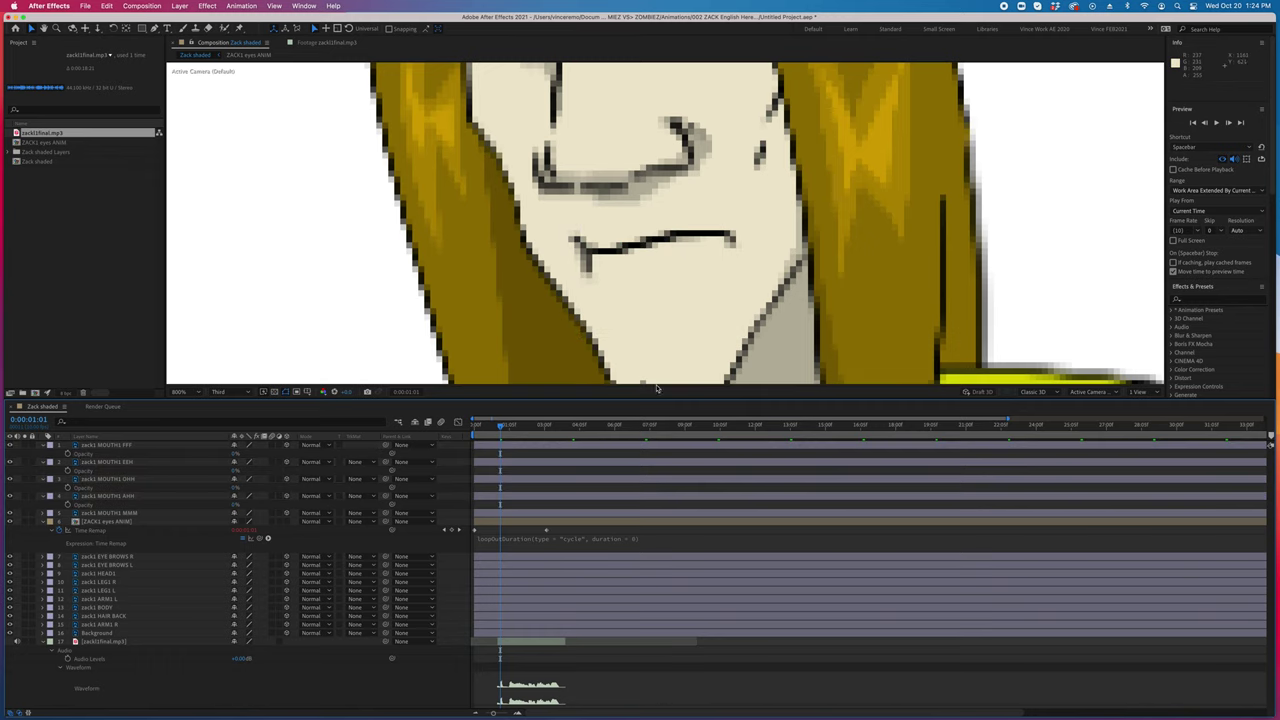
drag(500, 427, 496, 426)
Reveal the Opacity property of the mouth layers, starting with the MMM mouth
right_click(450, 514)
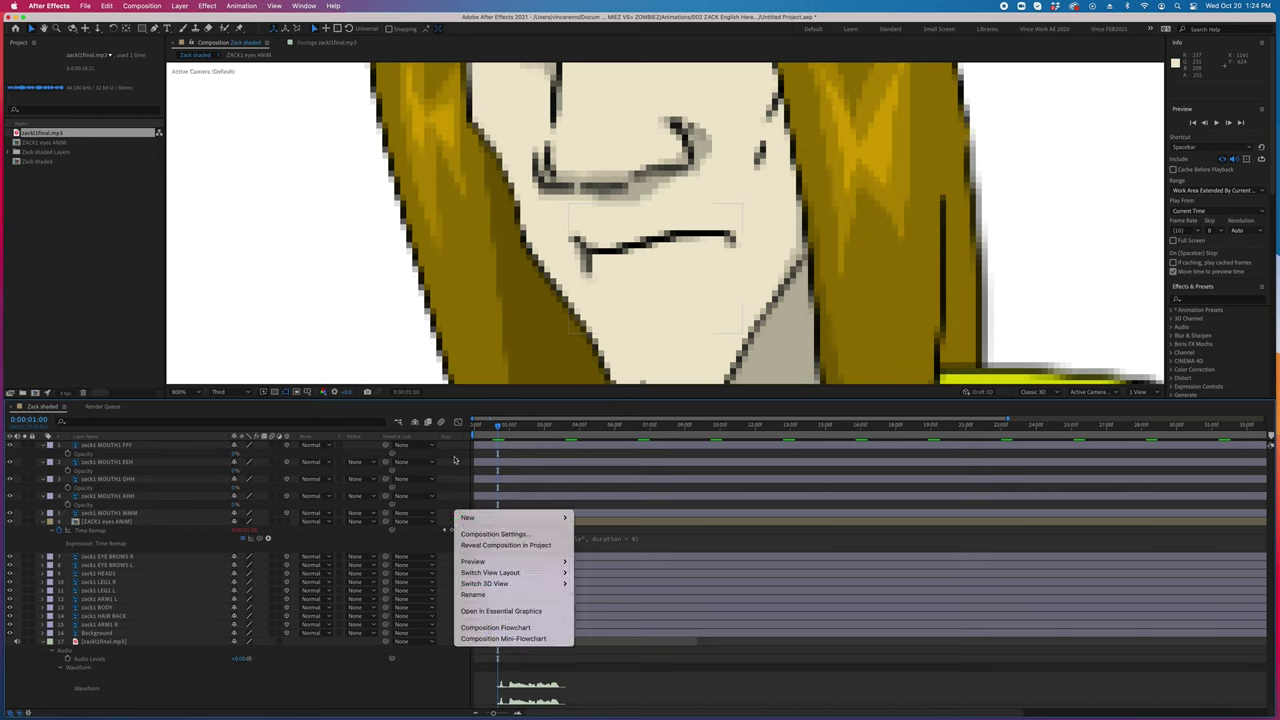
right_click(453, 437)
key(Escape)
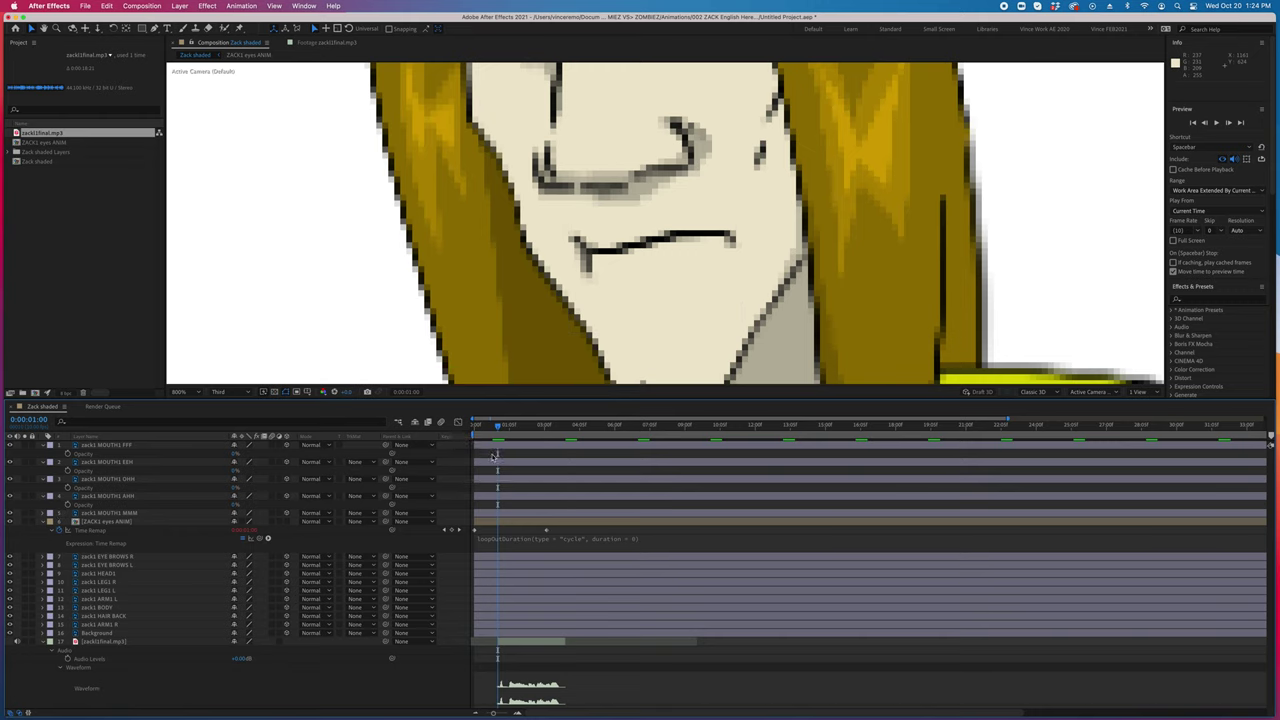
drag(60, 455, 70, 502)
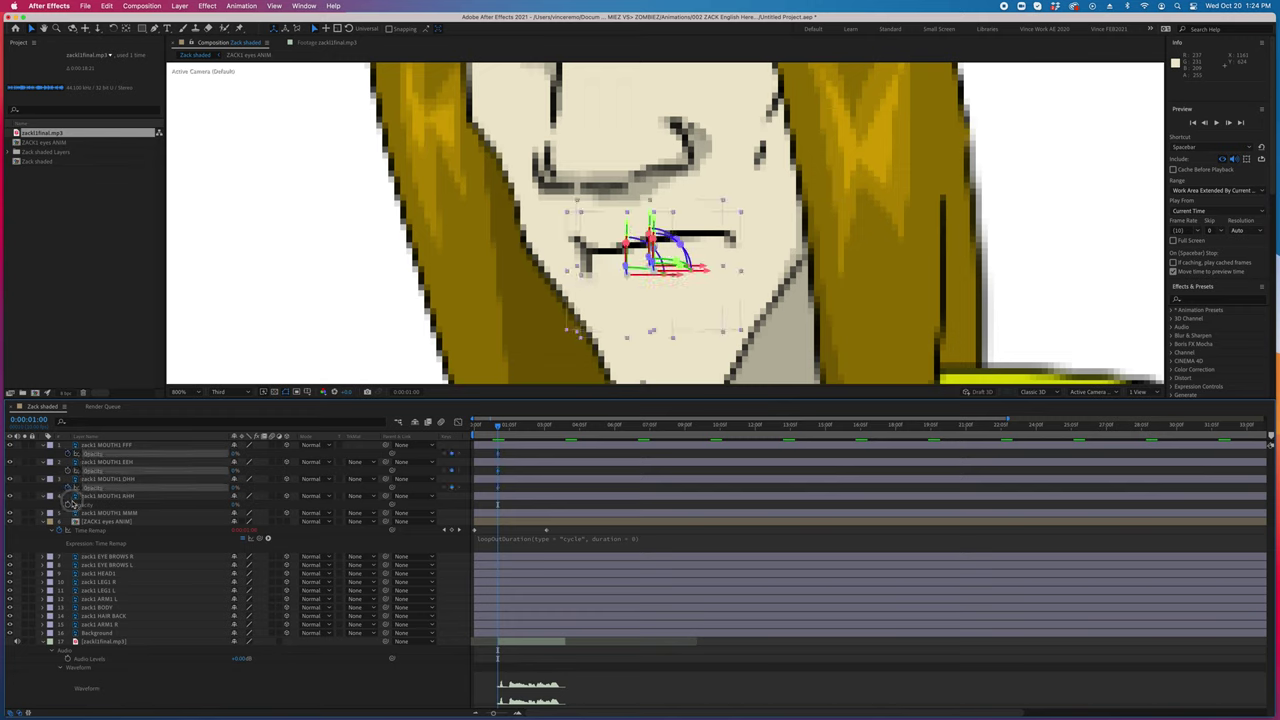
click(530, 515)
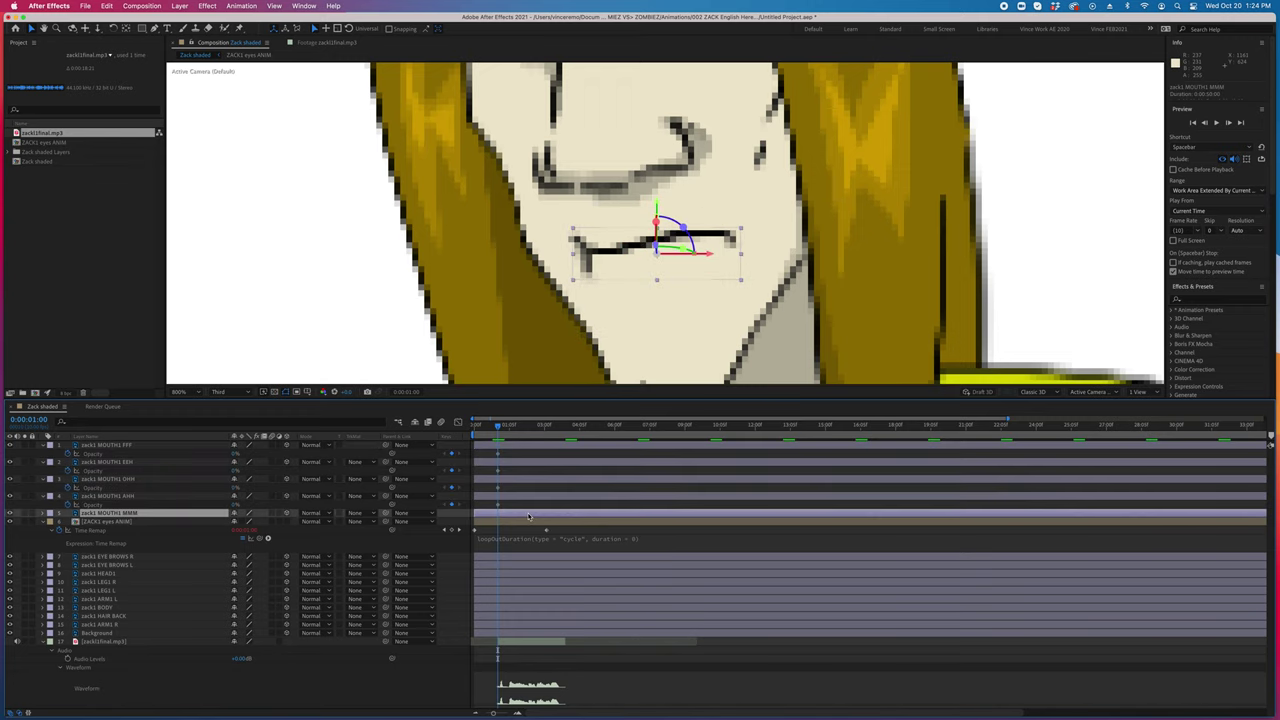
key(t)
click(72, 522)
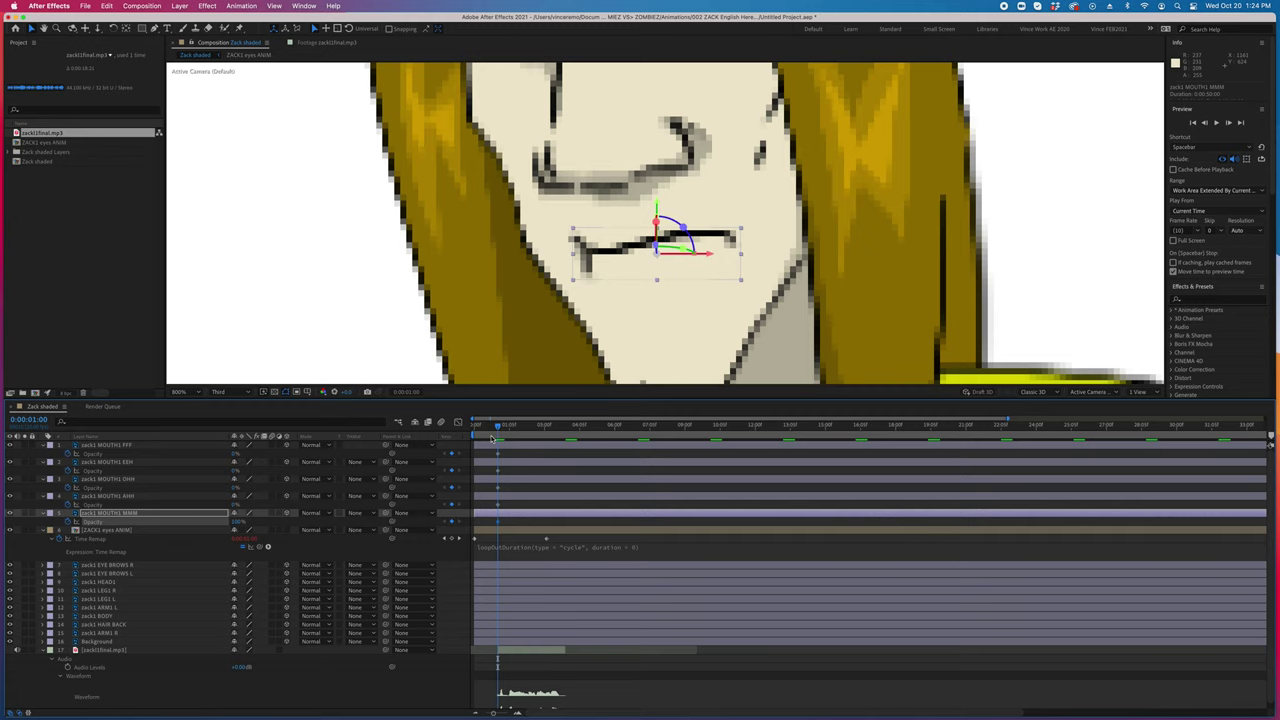
One frame later at 0:00:01:01, keyframe the OHH mouth's Opacity at 100%
key(Page_Down)
key(ctrl+Up)
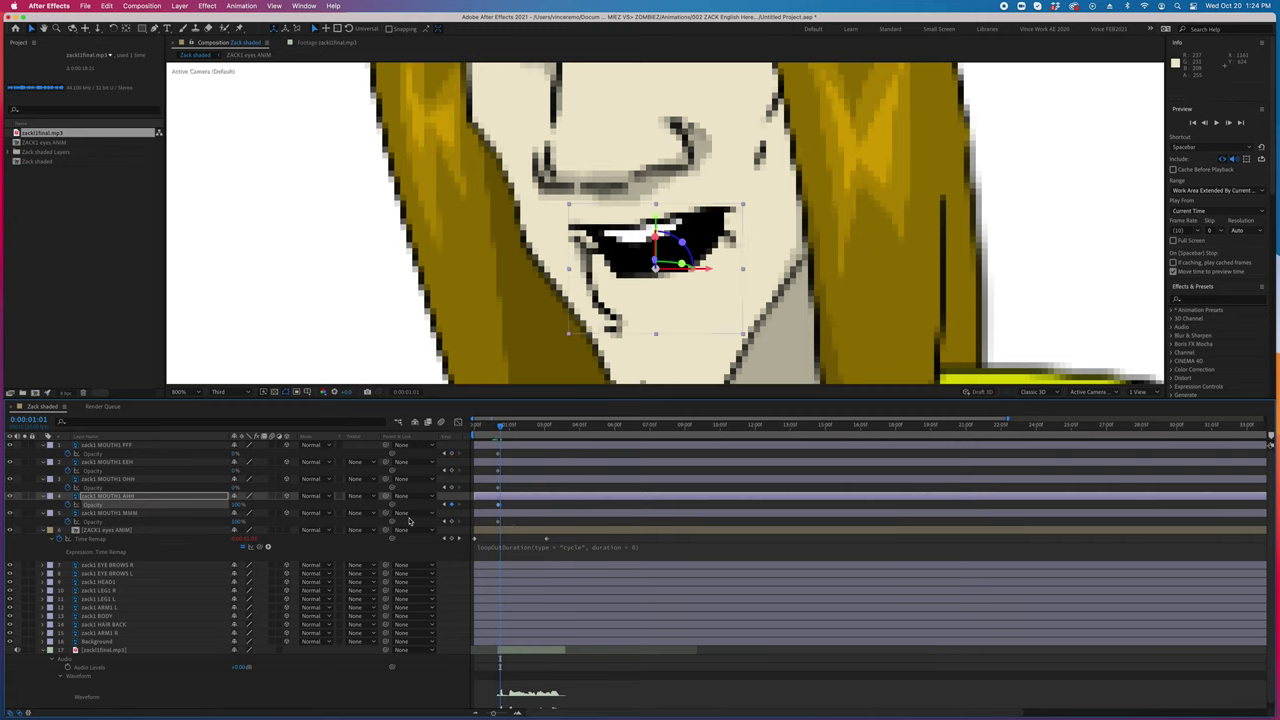
click(137, 480)
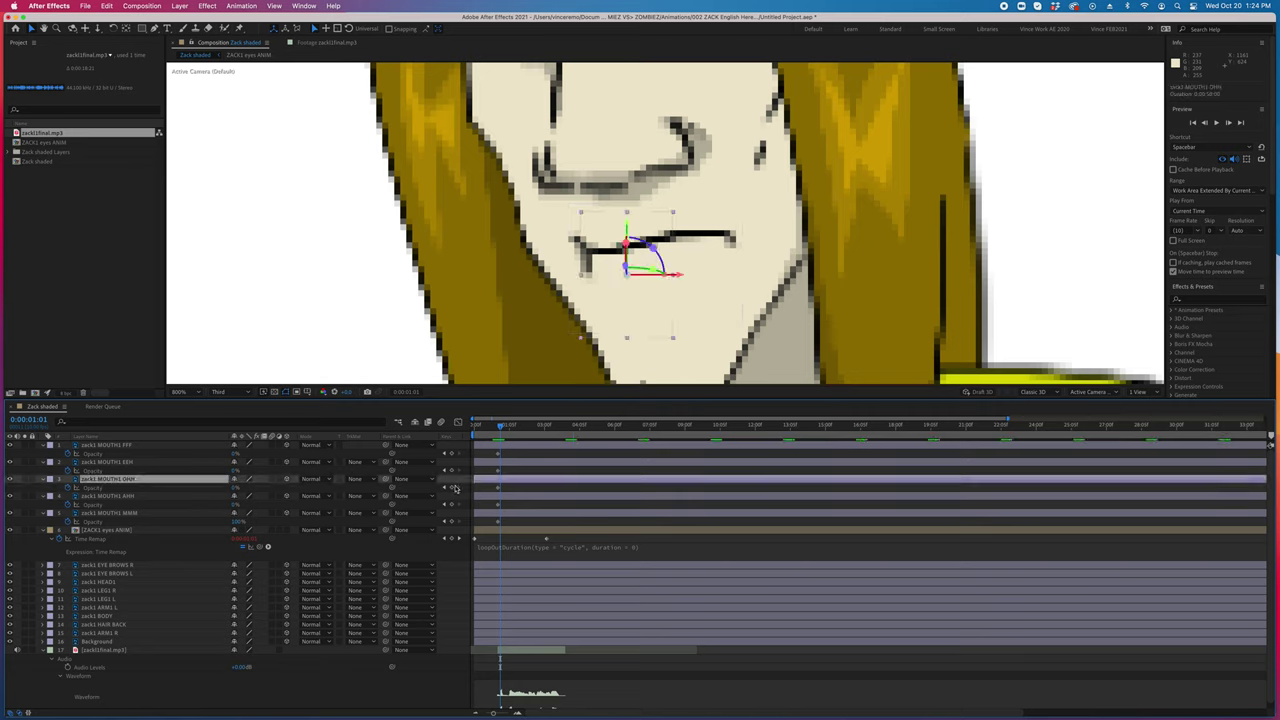
click(450, 488)
click(235, 488)
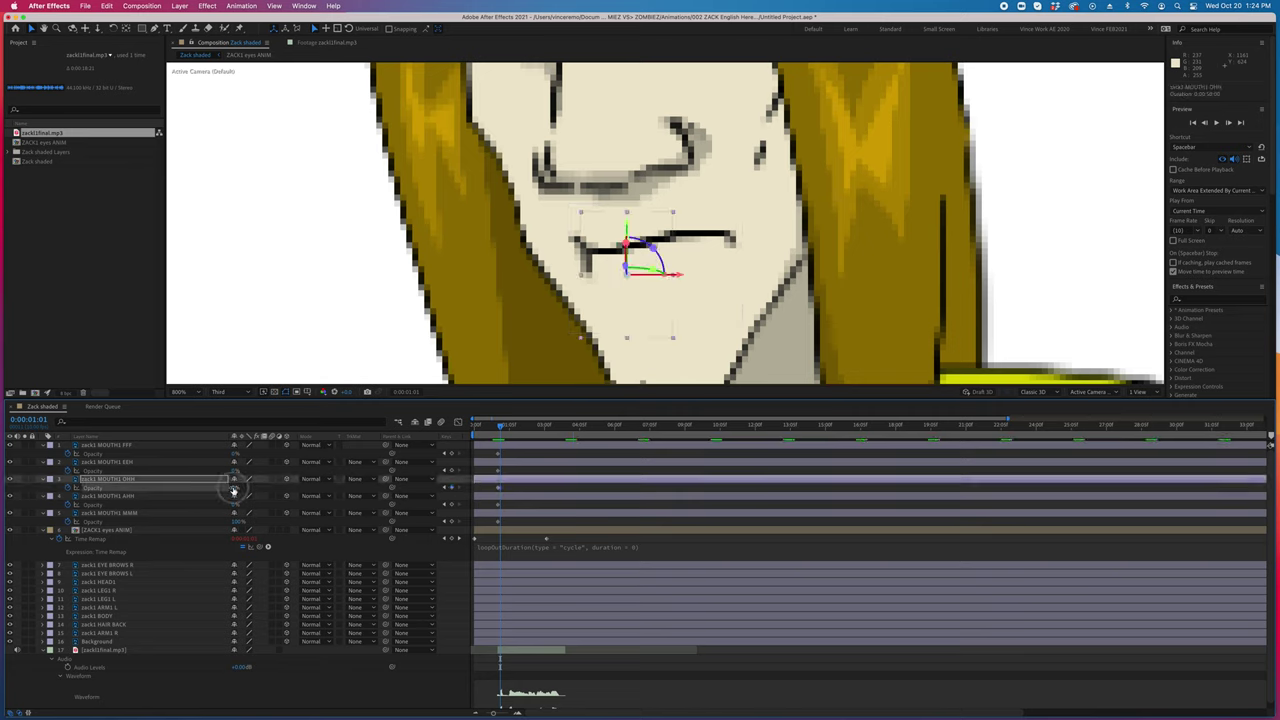
text(100)
key(Return)
click(240, 522)
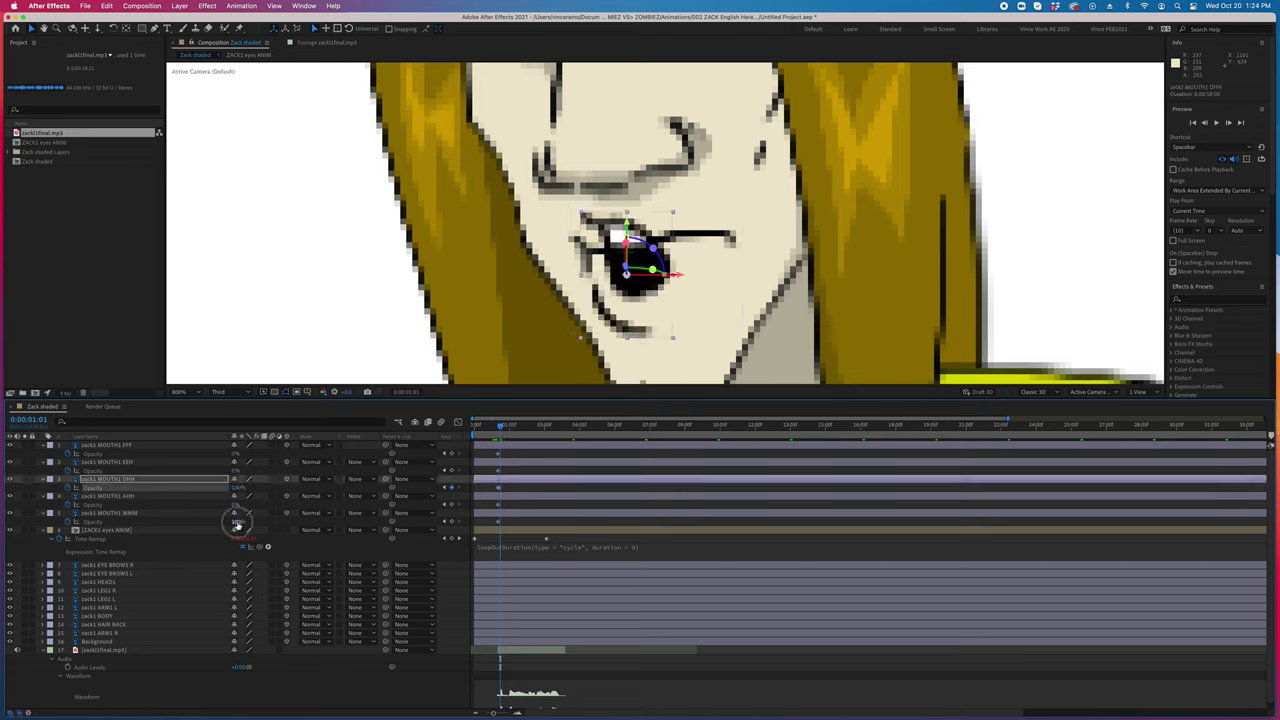
Review the first frames and shift the OHH opacity keyframe slightly earlier
mouse_move(498, 428)
mouse_down()
mouse_move(531, 434)
mouse_move(518, 434)
mouse_up()
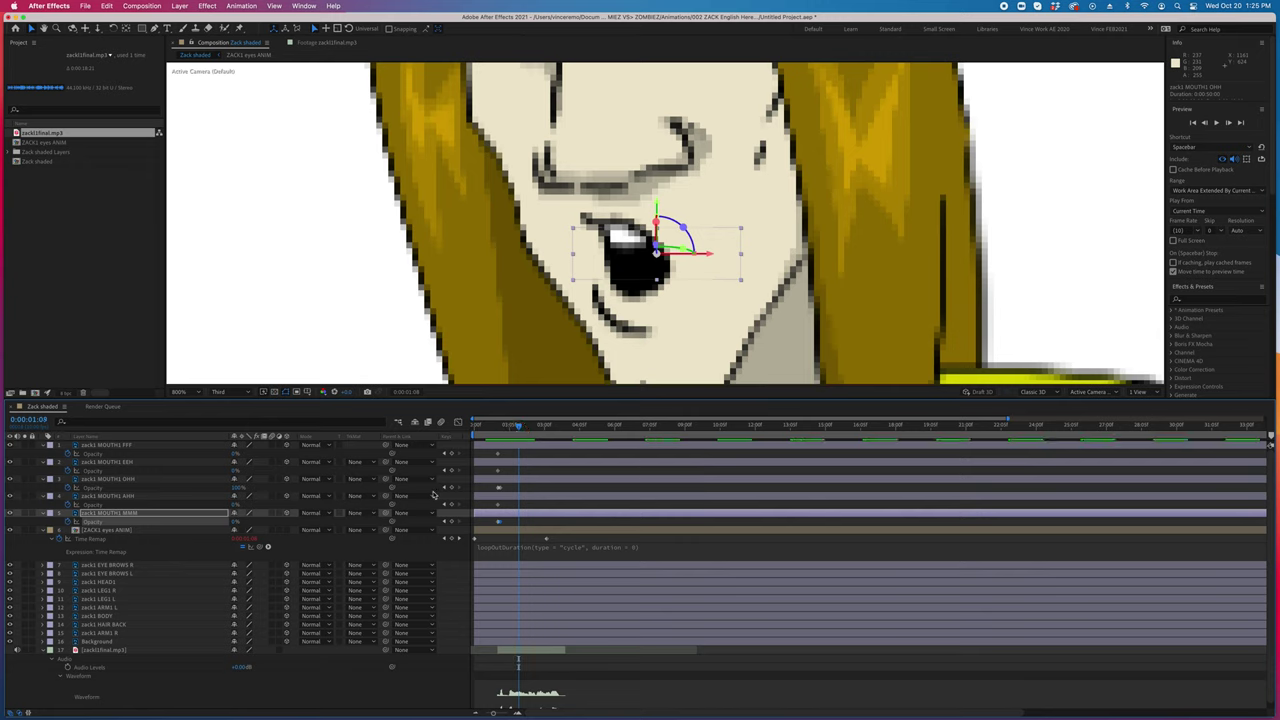
click(451, 481)
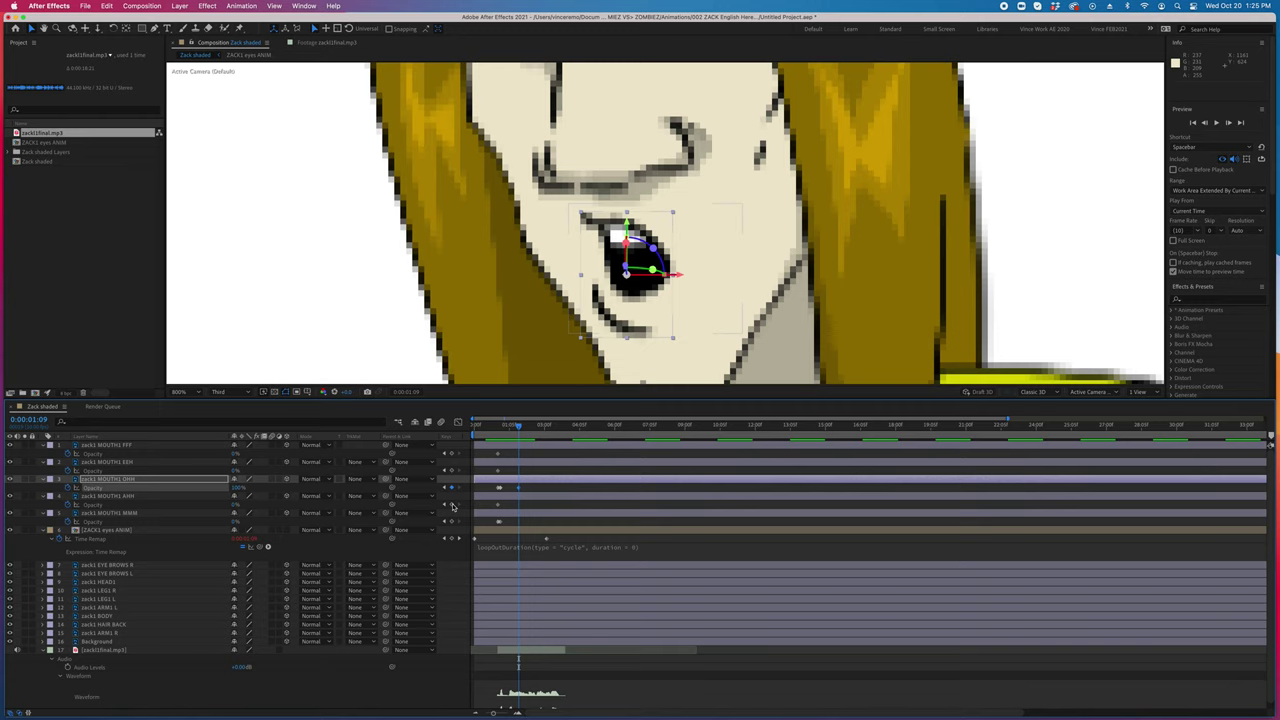
click(452, 505)
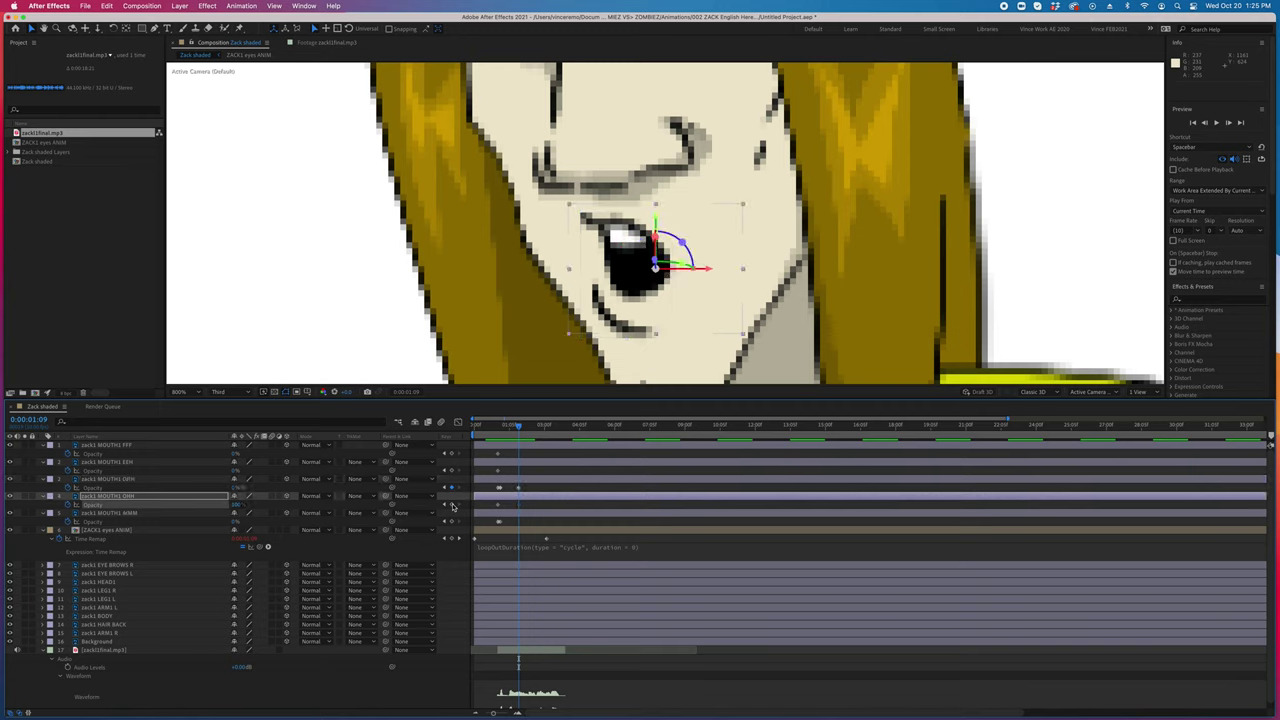
click(452, 471)
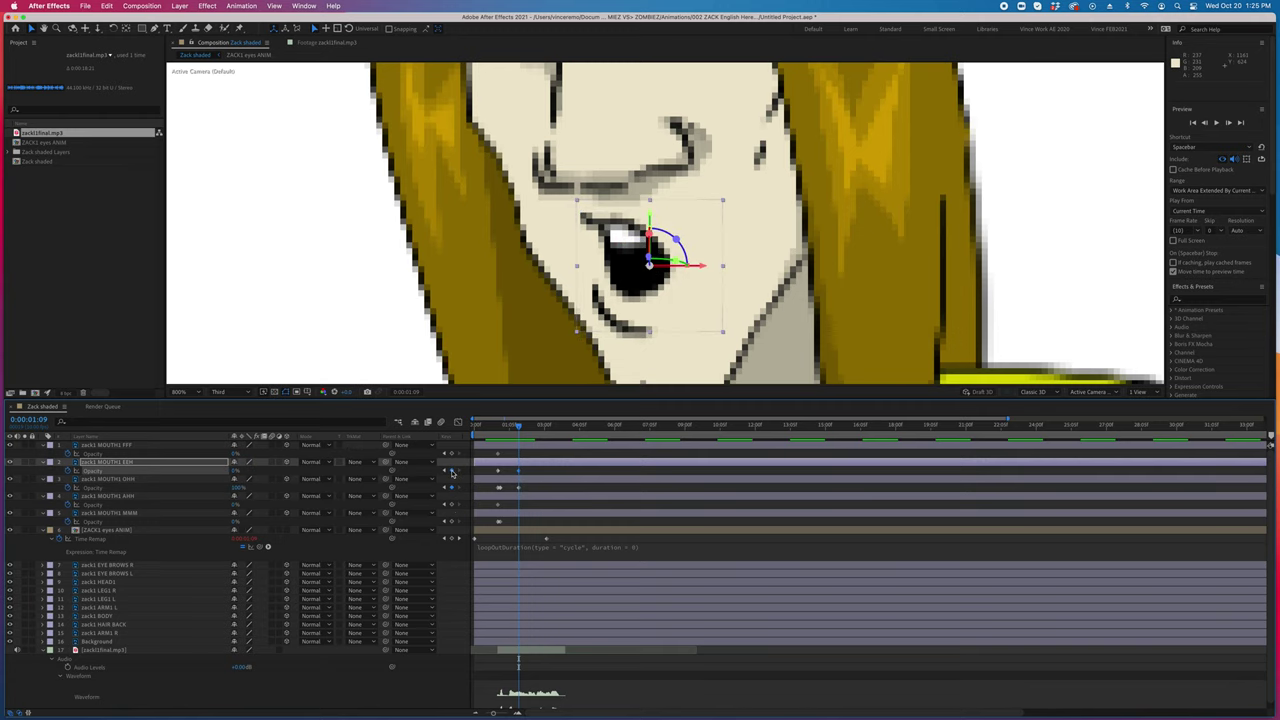
click(452, 471)
drag(518, 487, 513, 488)
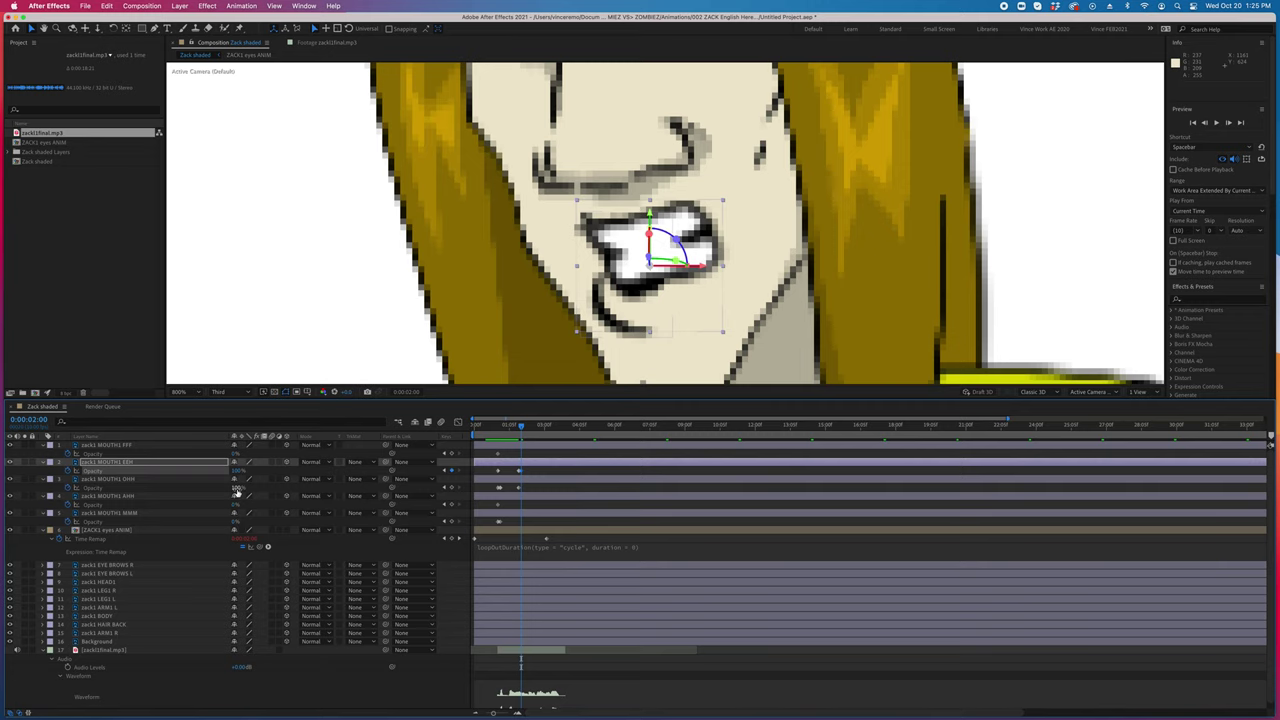
click(237, 489)
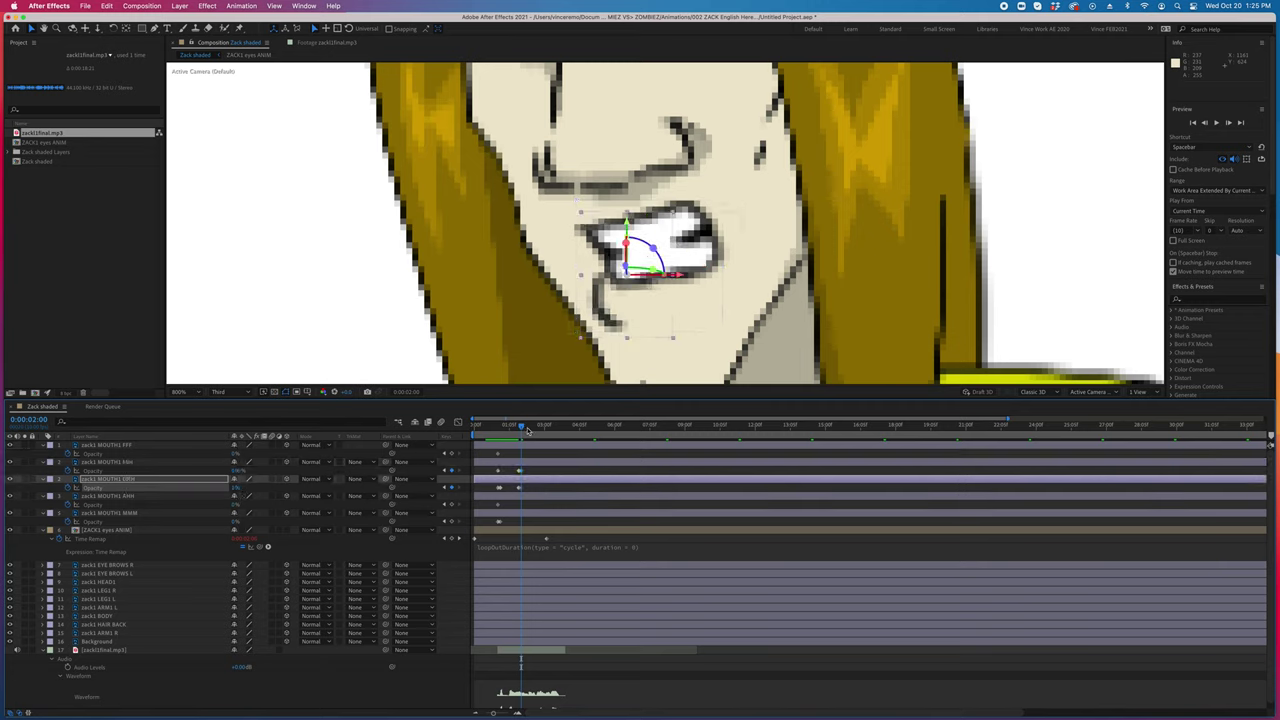
drag(528, 430, 528, 430)
At 0:00:02:04, key the AHH mouth's Opacity value and review the changes
click(452, 472)
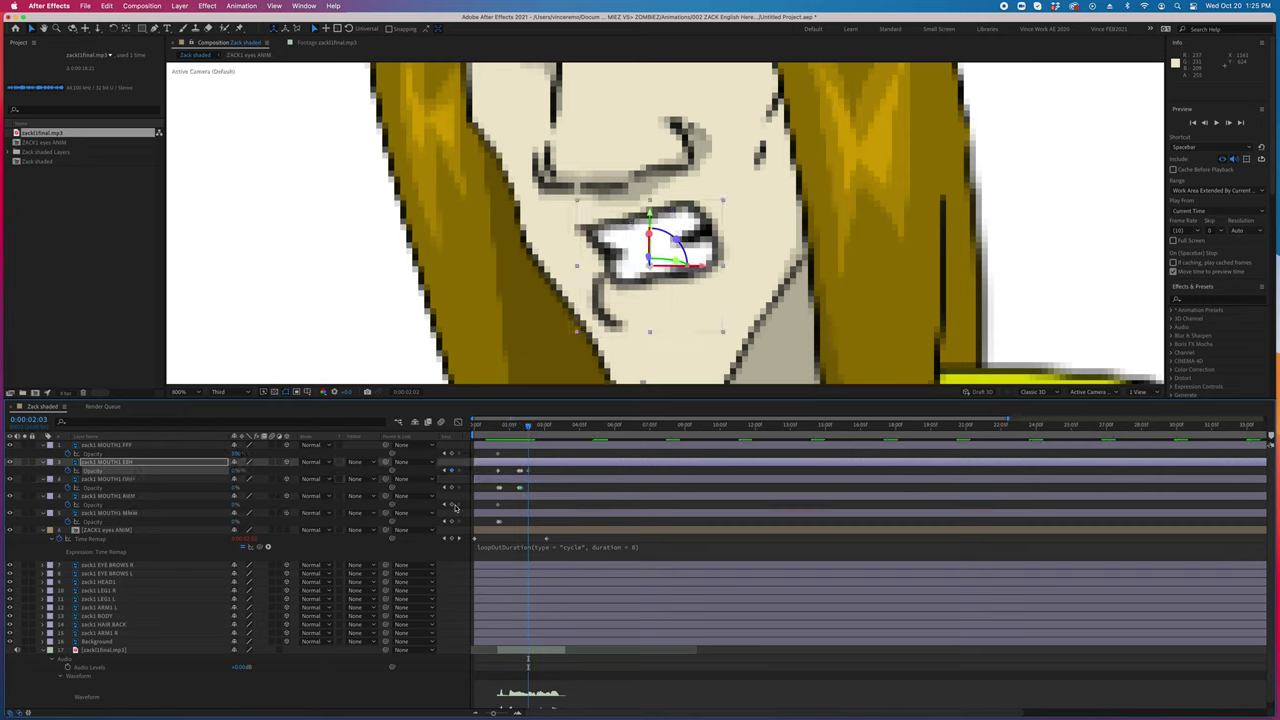
click(453, 506)
key(Page_Down)
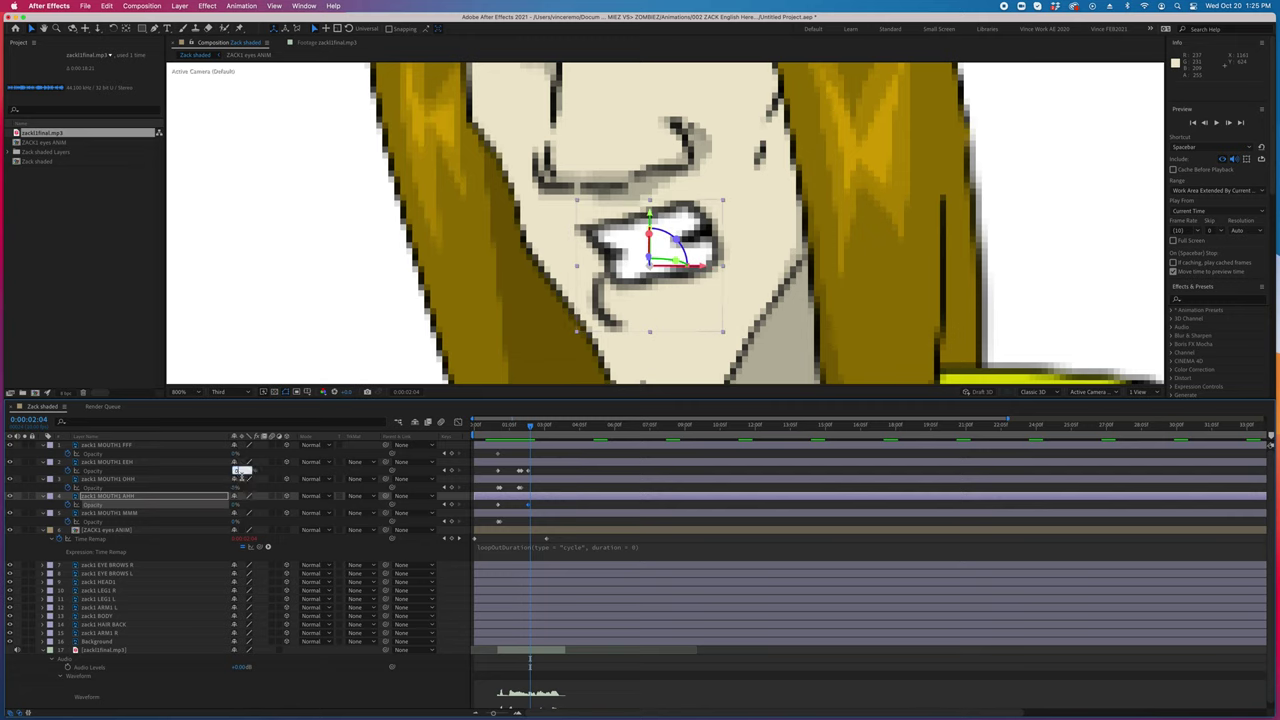
click(238, 463)
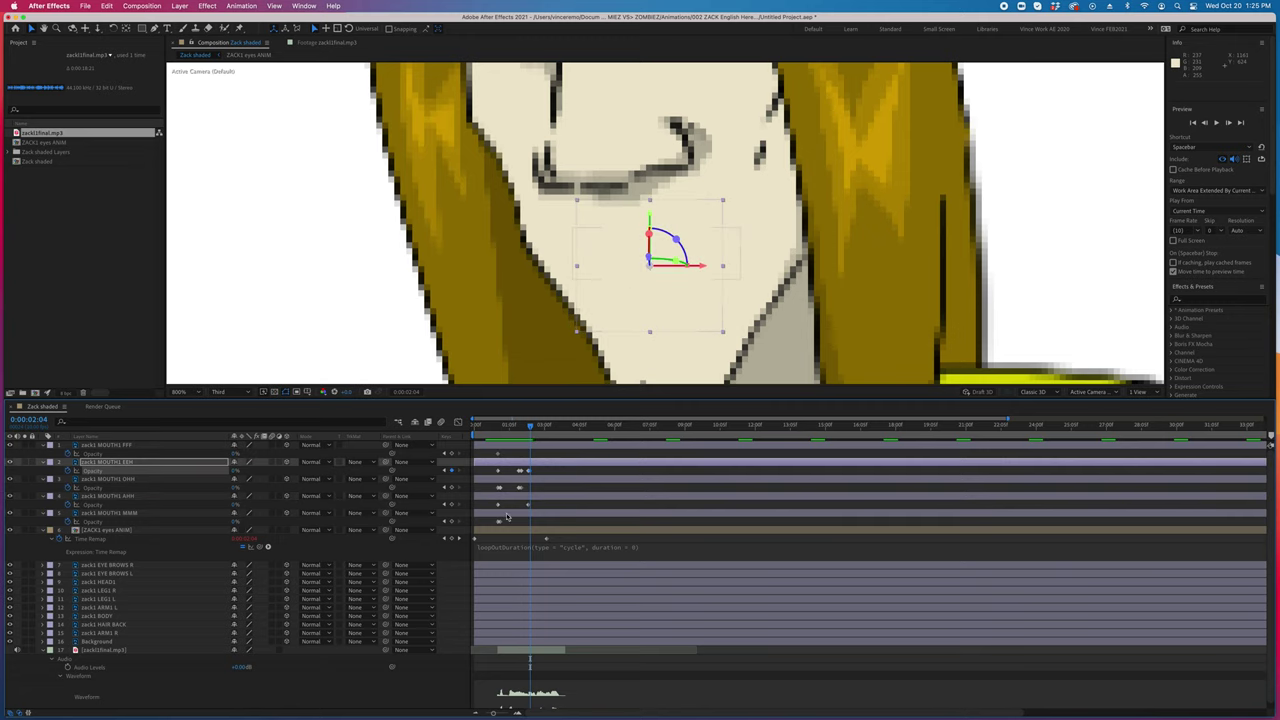
click(236, 505)
text(100)
key(Return)
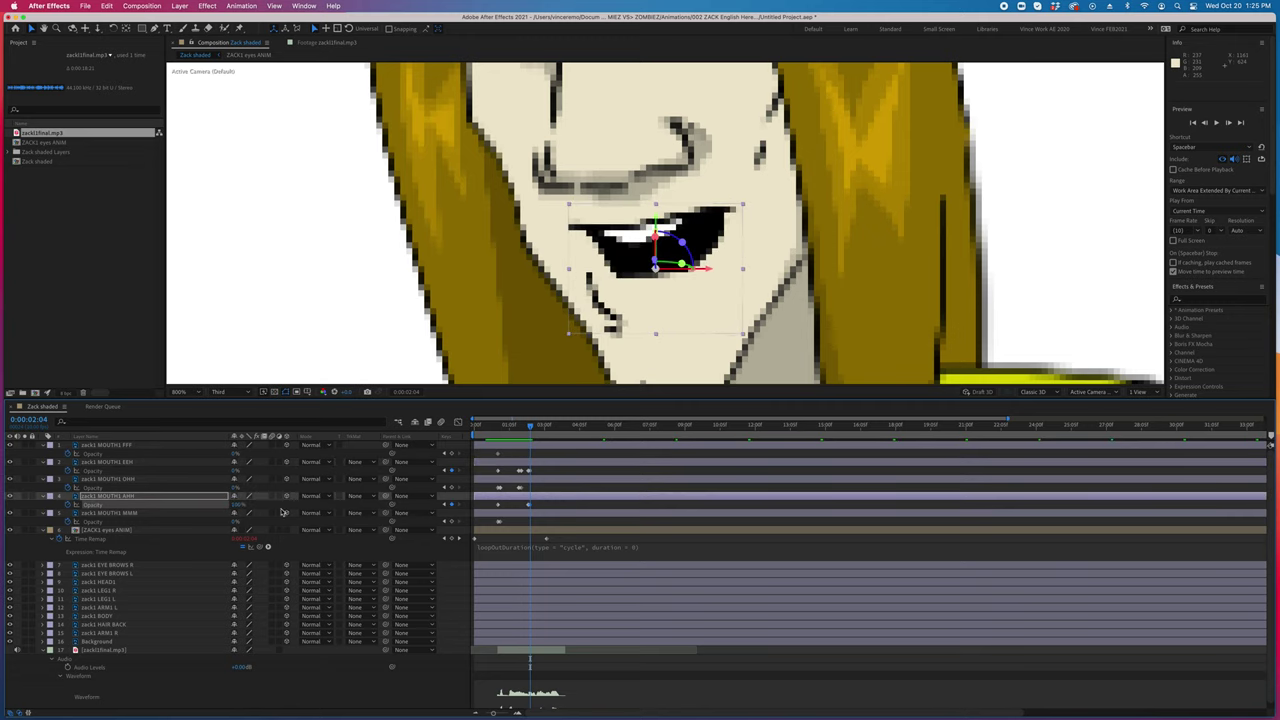
mouse_move(534, 433)
mouse_down()
mouse_move(511, 433)
mouse_move(536, 436)
mouse_up()
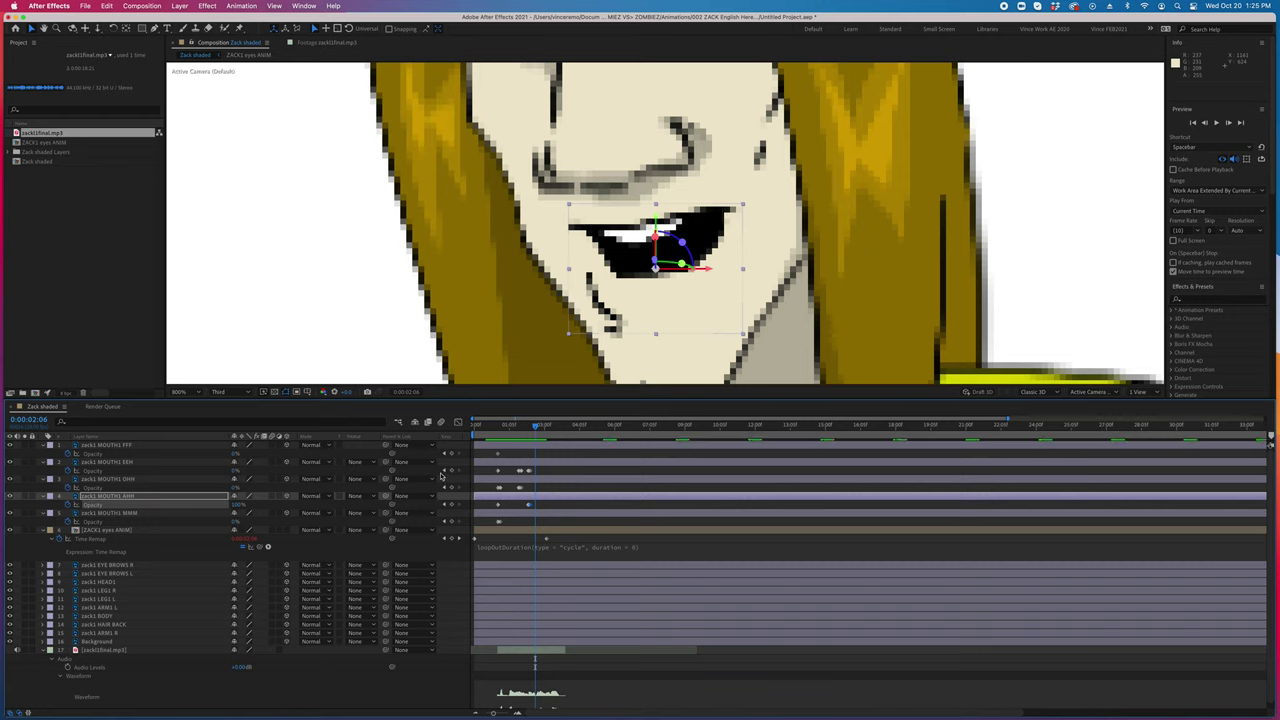
Drag the EEH keyframe near 0:00:02:06 later and nudge the AHH keyframe so the open mouth shows
click(452, 466)
click(453, 506)
key(Page_Down)
click(527, 471)
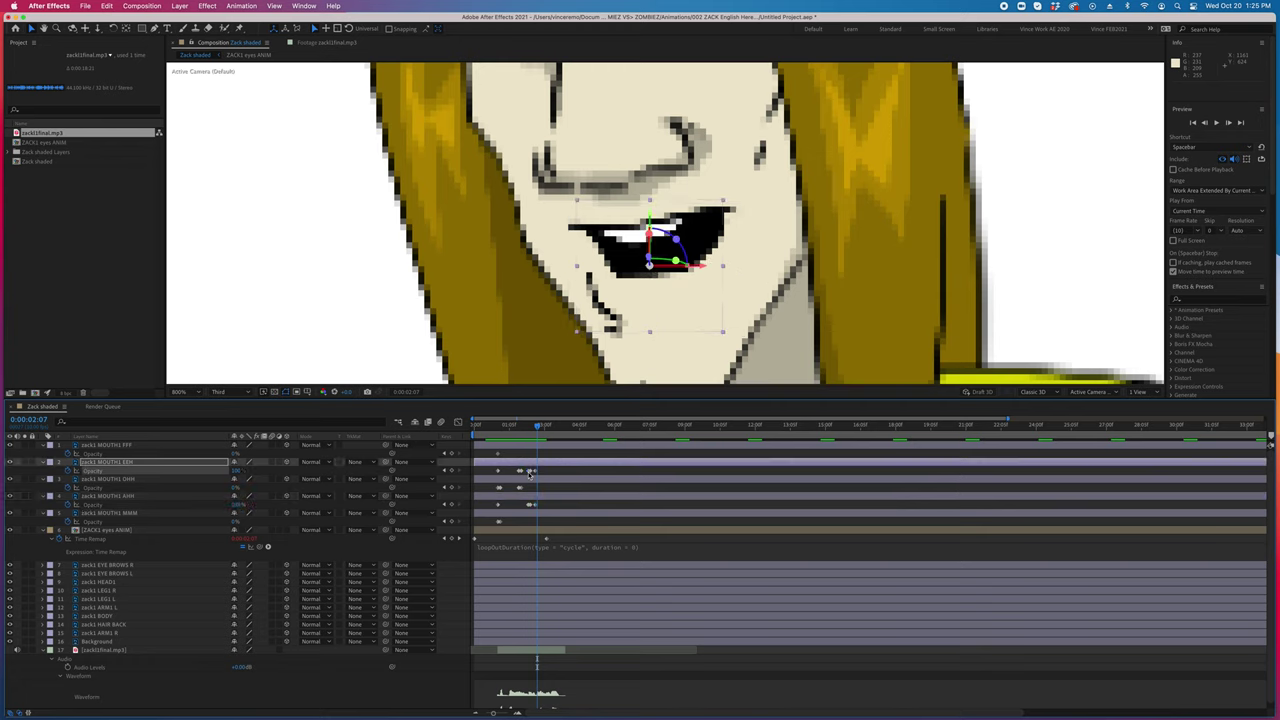
drag(527, 486, 531, 506)
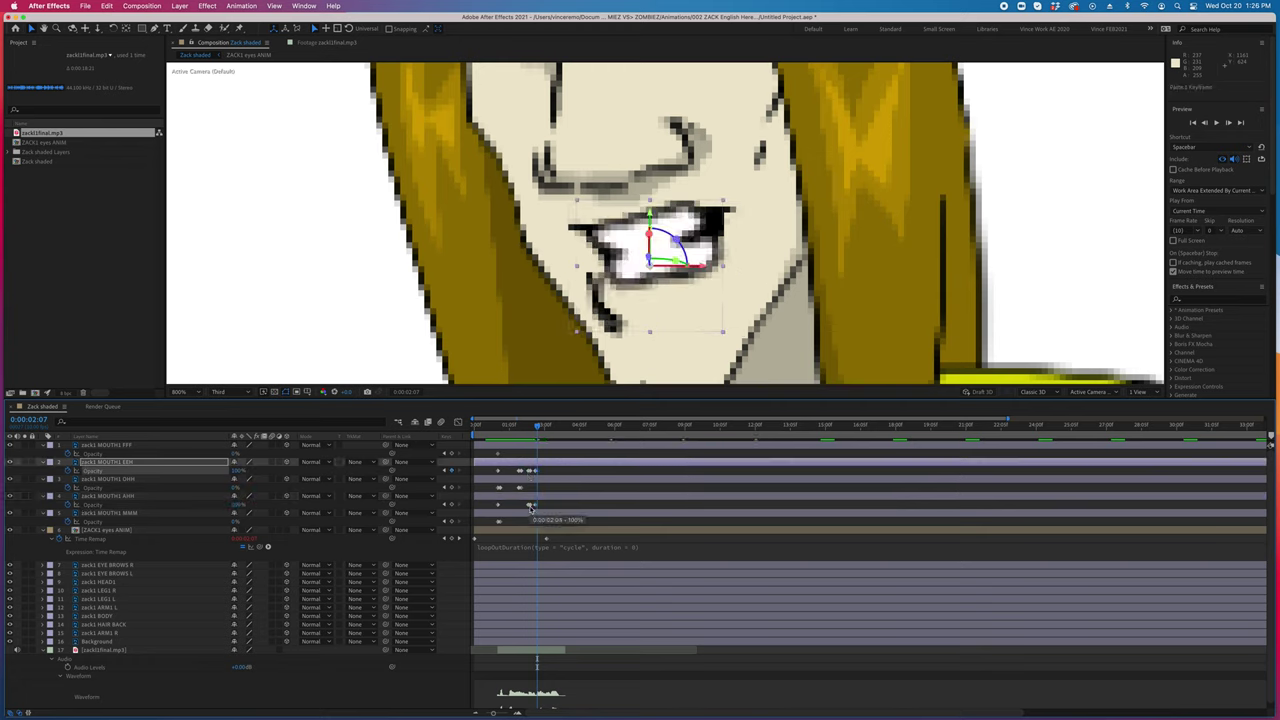
click(529, 507)
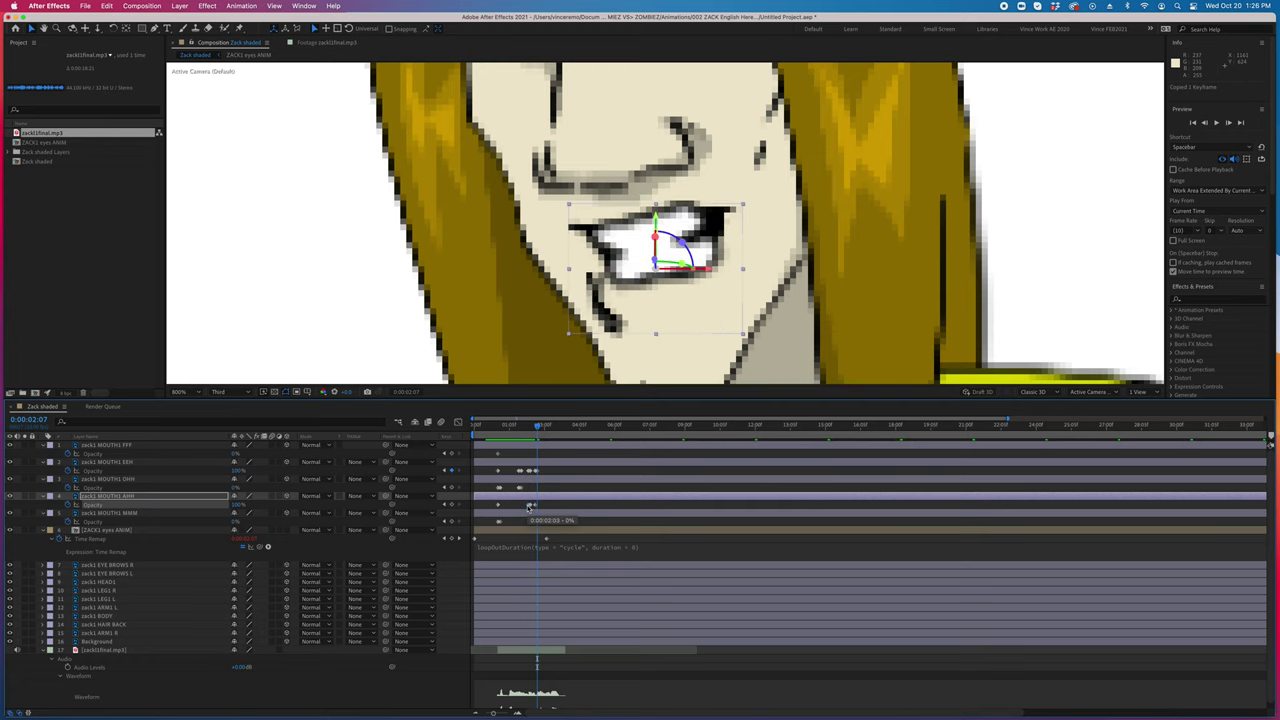
drag(527, 430, 540, 432)
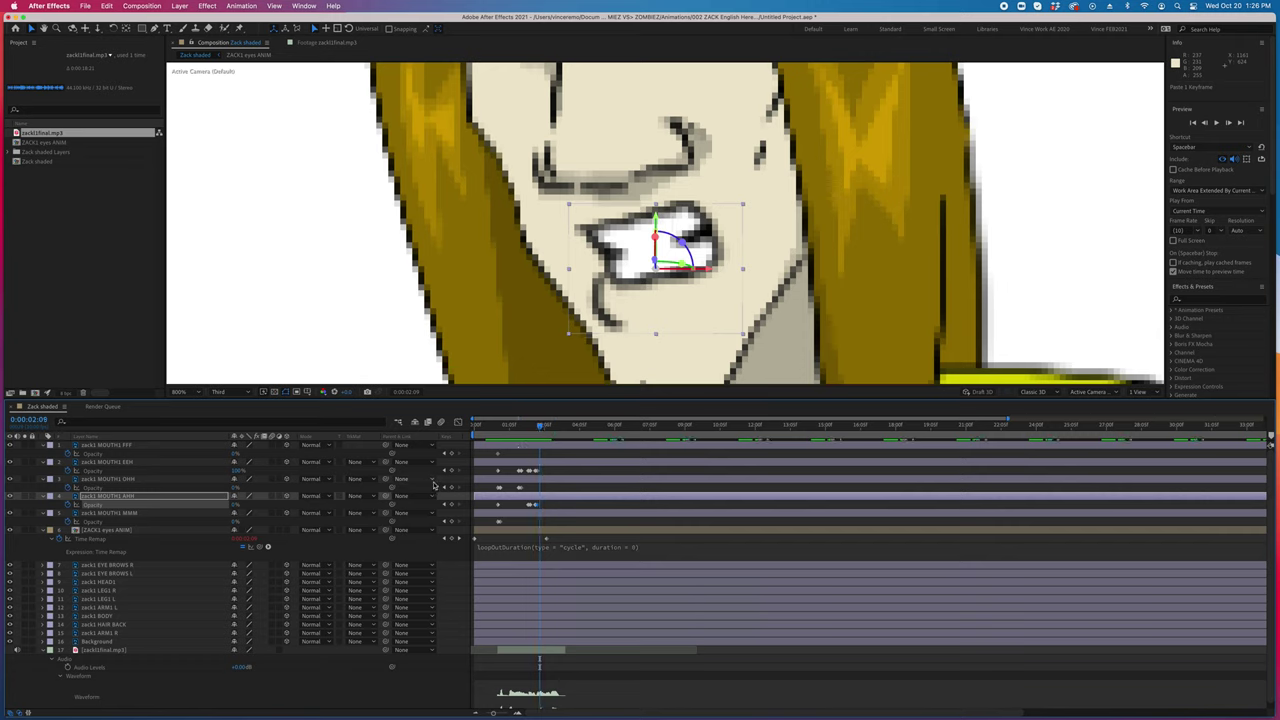
click(535, 471)
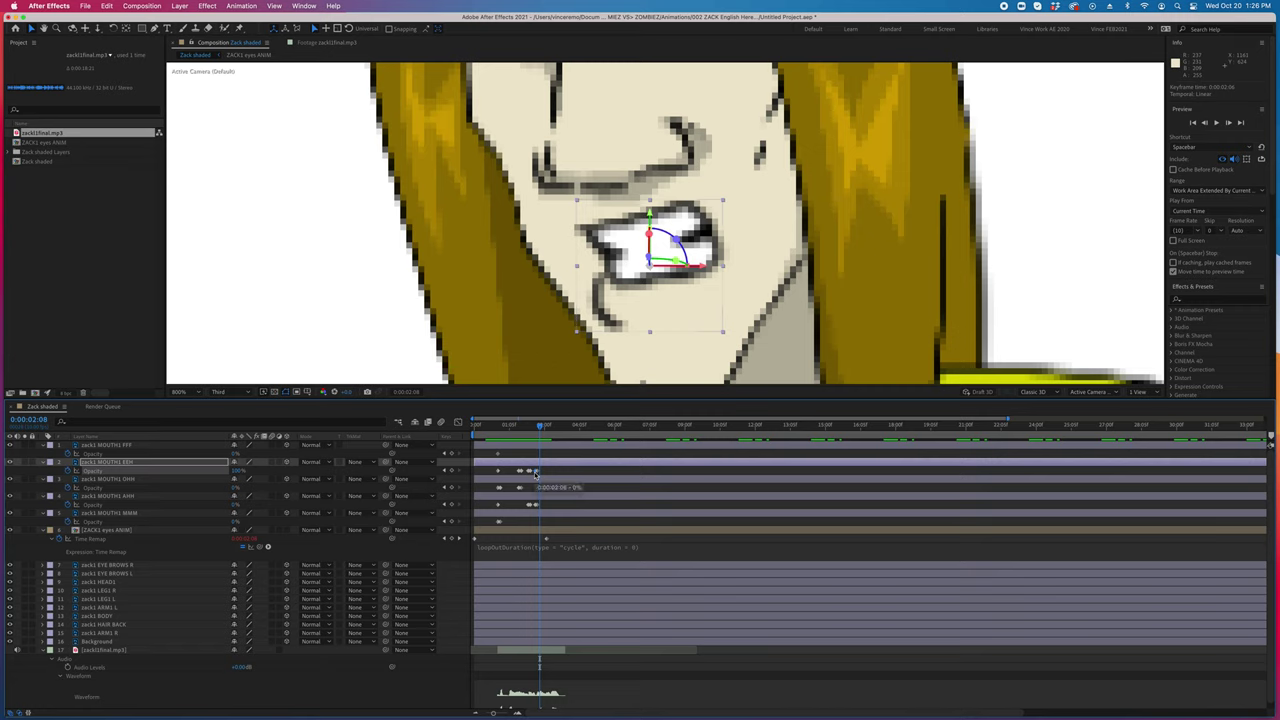
drag(535, 471, 541, 490)
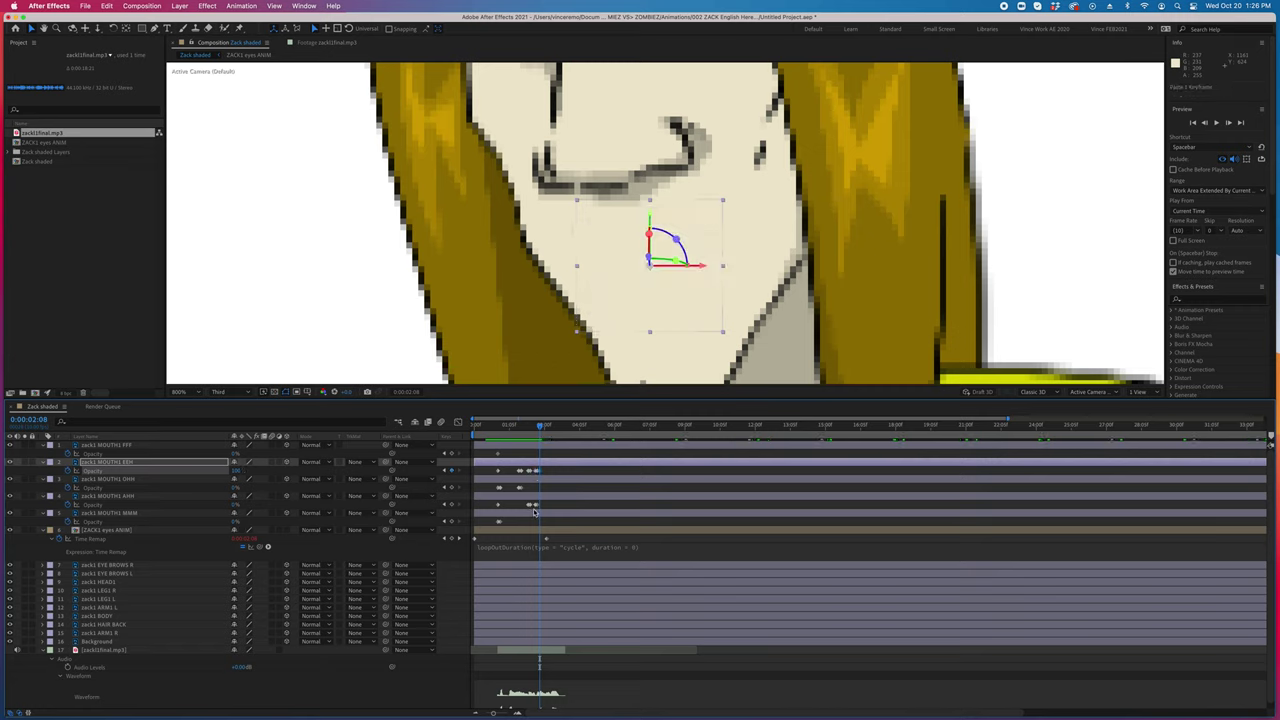
drag(533, 505, 536, 503)
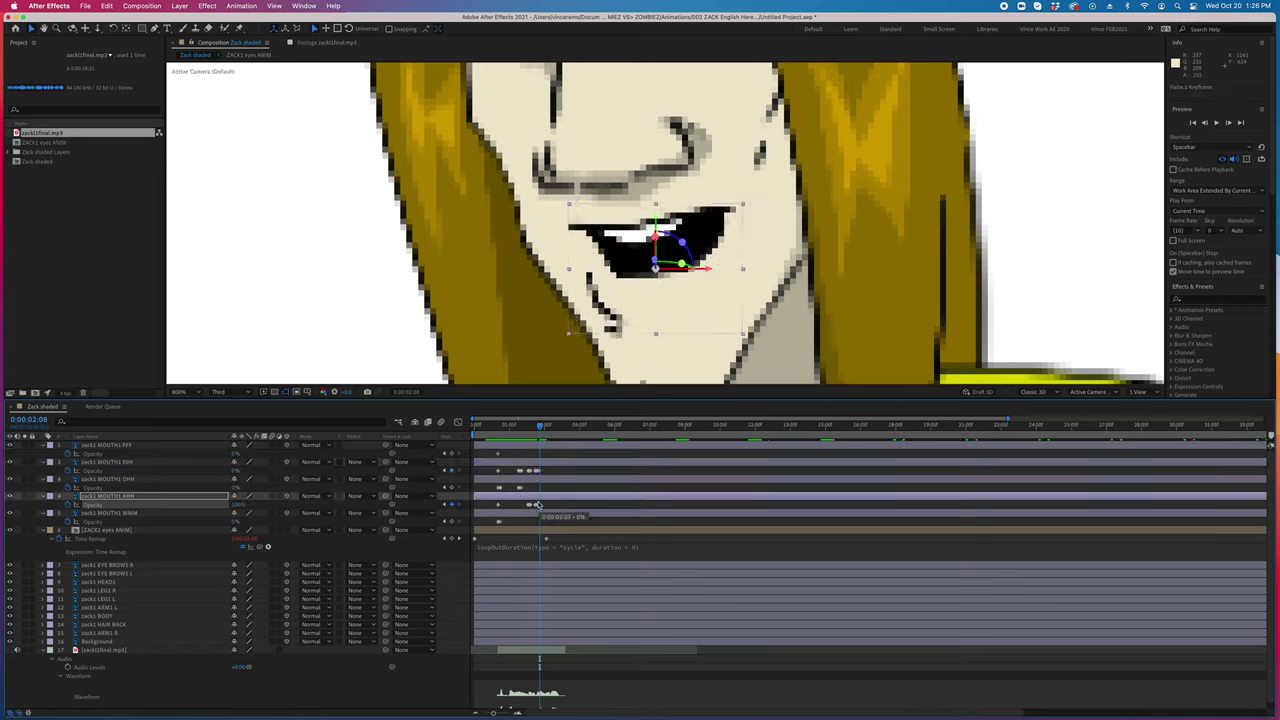
At 0:00:03:00, turn the AHH mouth opacity down to 0% and key the MMM mouth at 100%
scroll(535, 503, up, 1)
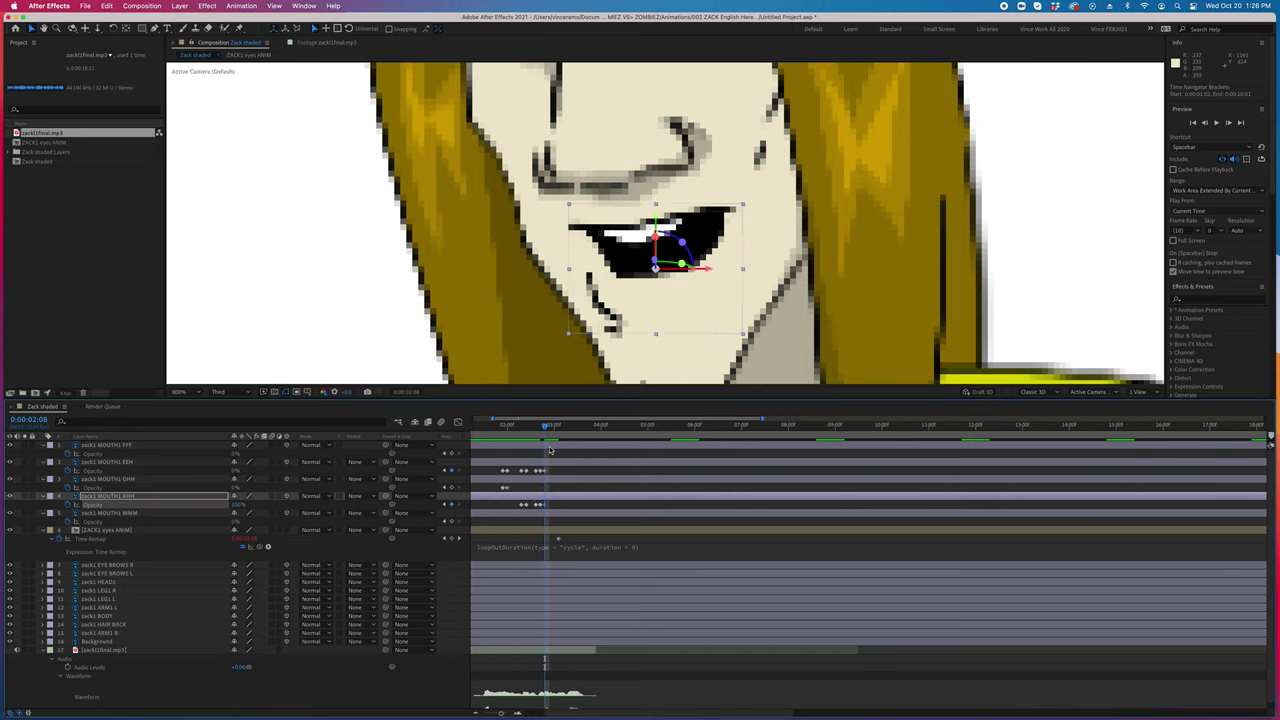
drag(547, 430, 549, 429)
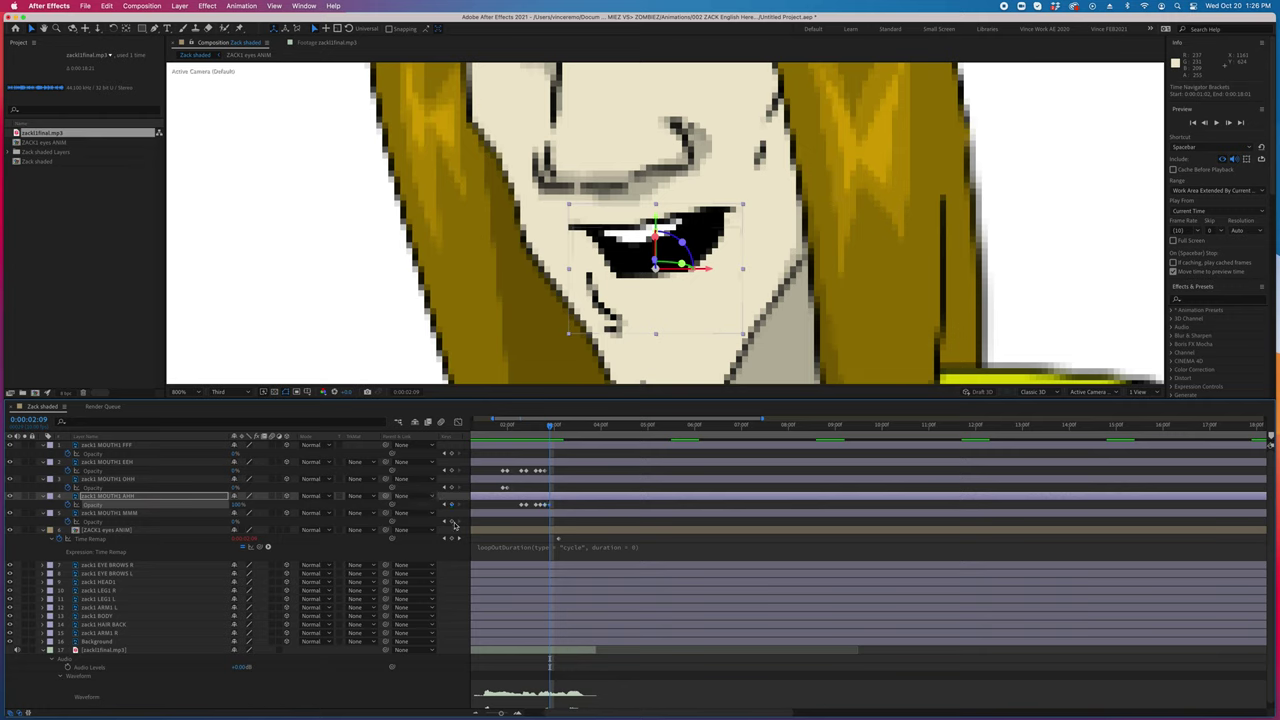
click(453, 522)
click(453, 522)
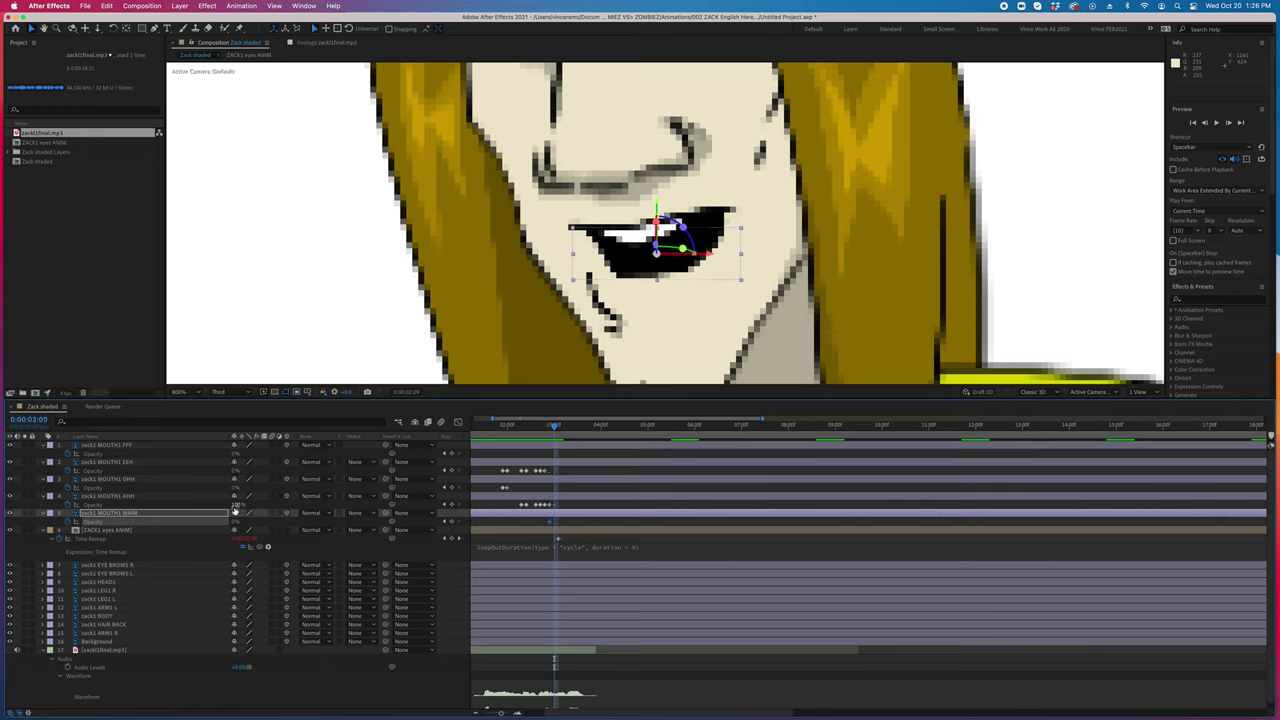
drag(235, 507, 233, 525)
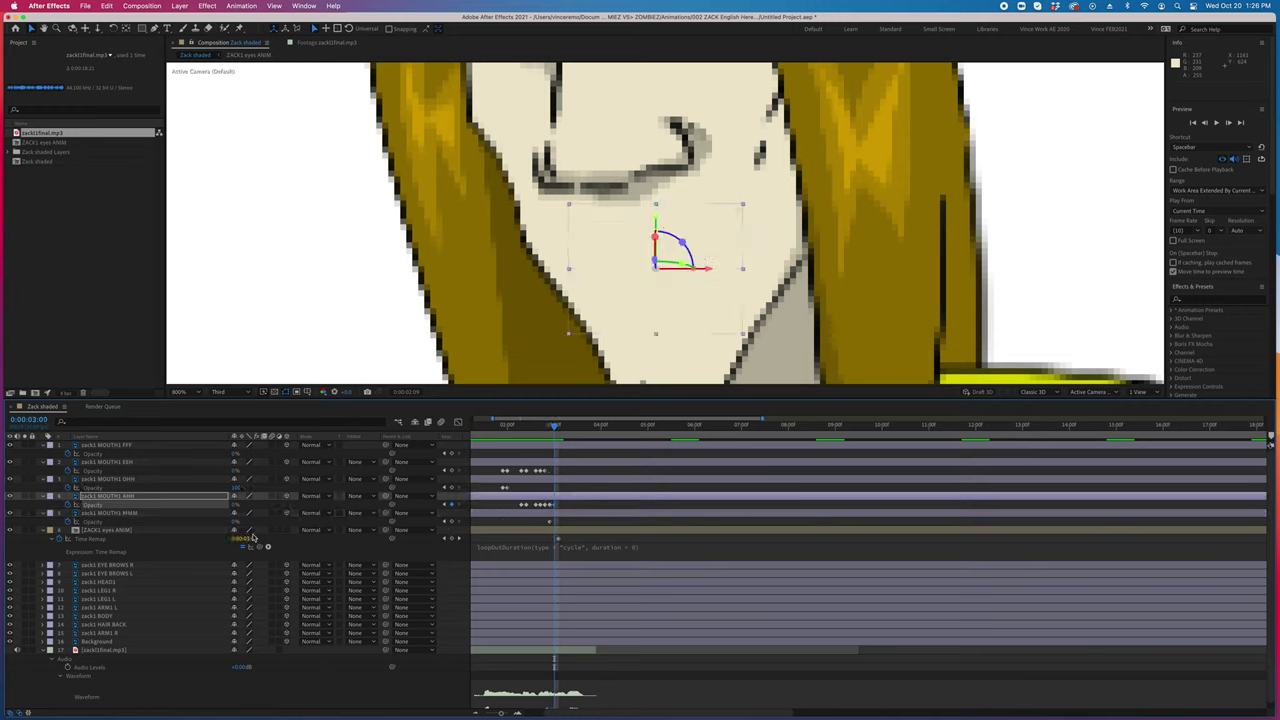
click(233, 522)
key(Return)
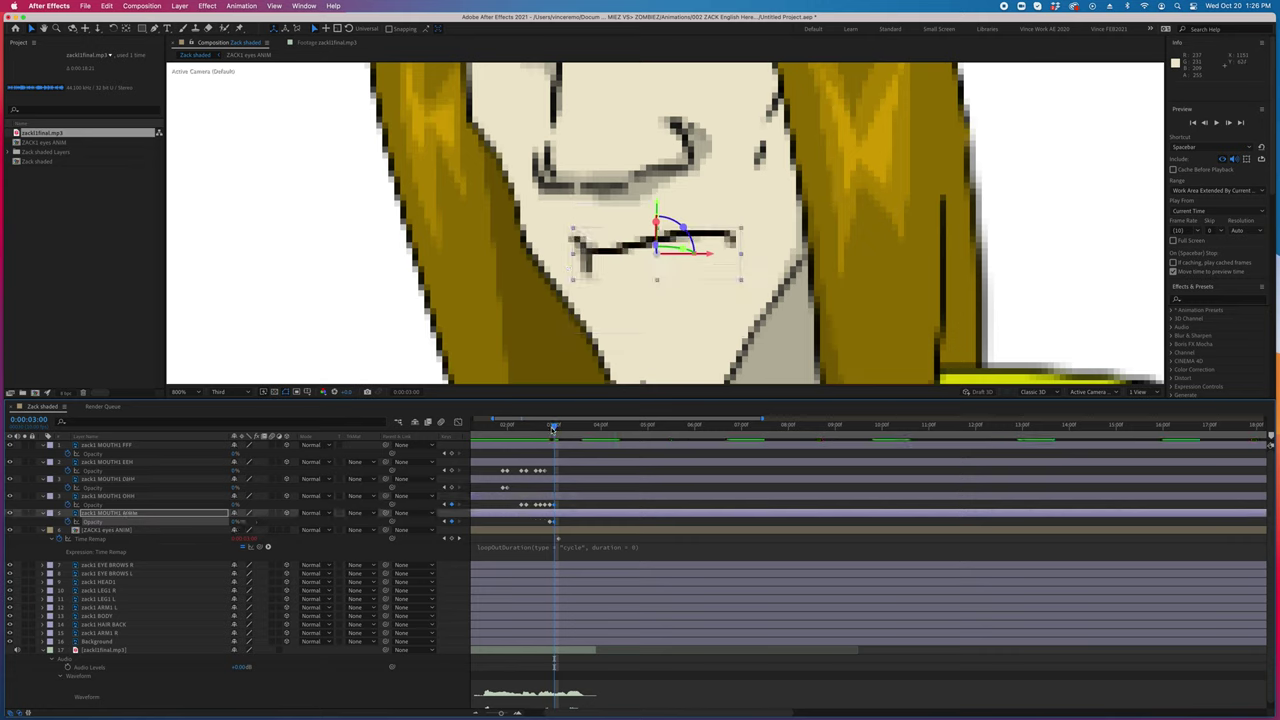
At 0:00:03:01, scrub EEH Opacity up to 100% to show the teeth
drag(552, 428, 556, 427)
drag(556, 427, 553, 428)
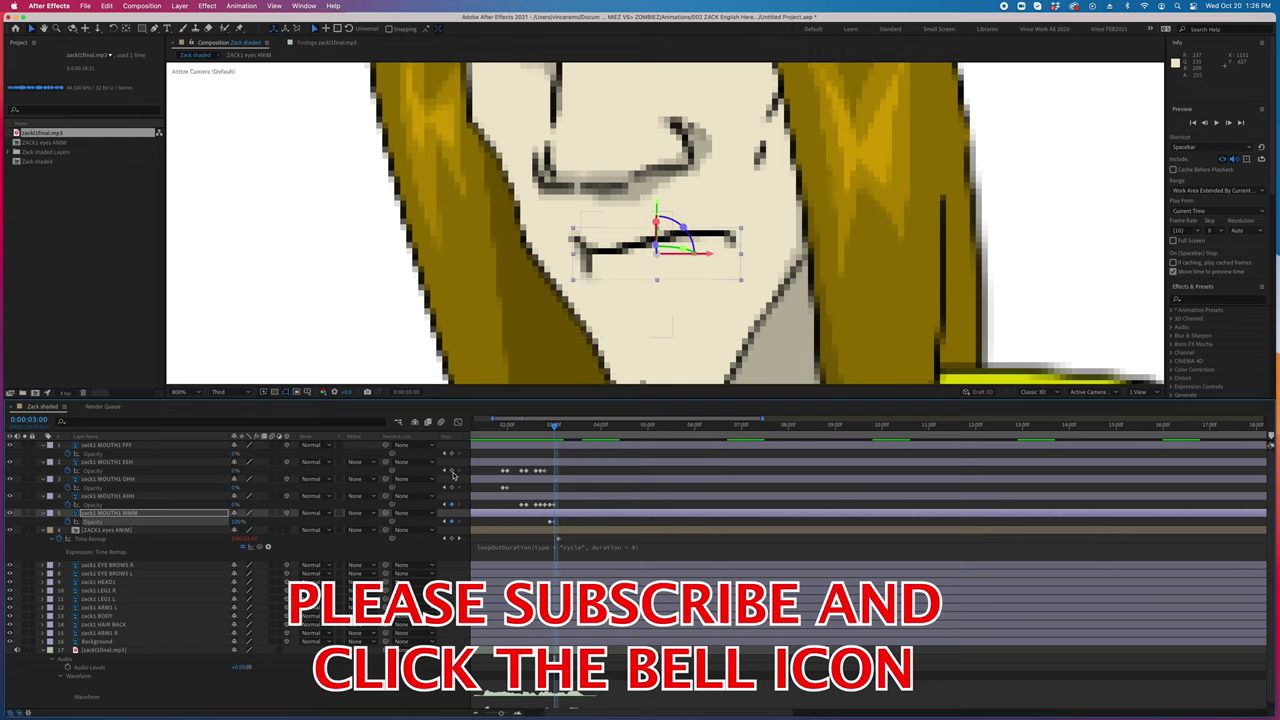
click(453, 476)
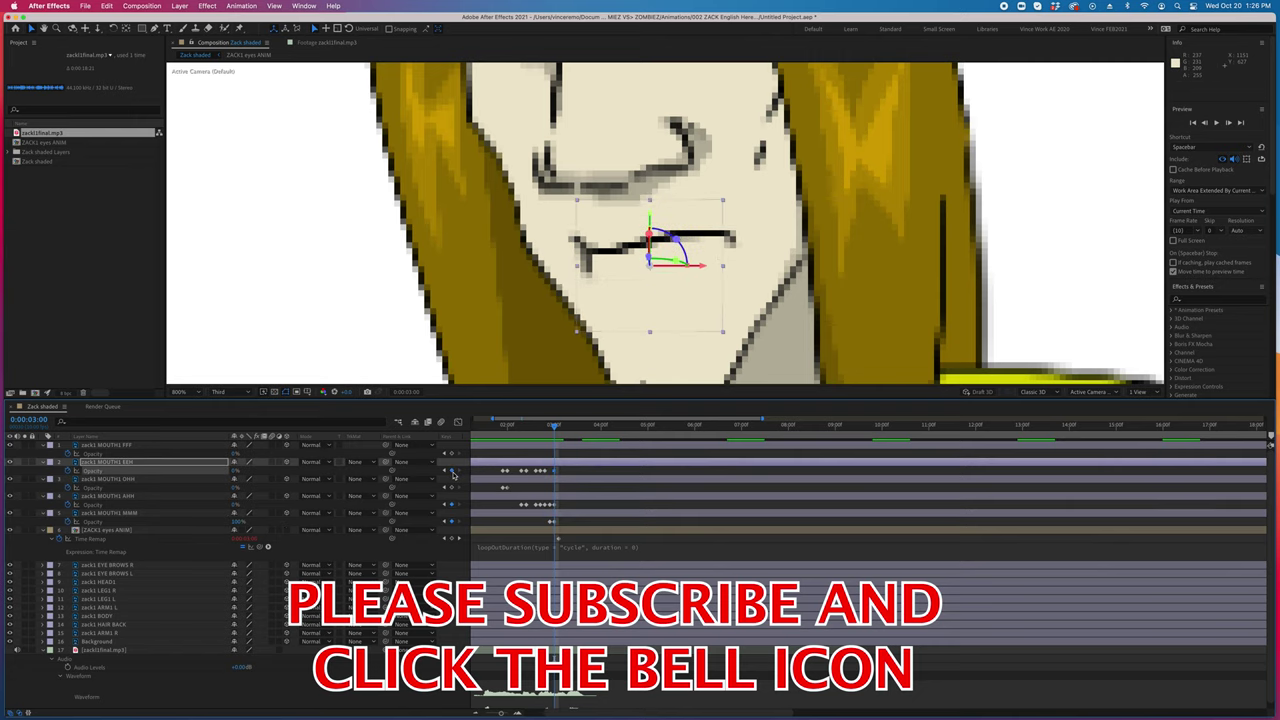
key(Page_Down)
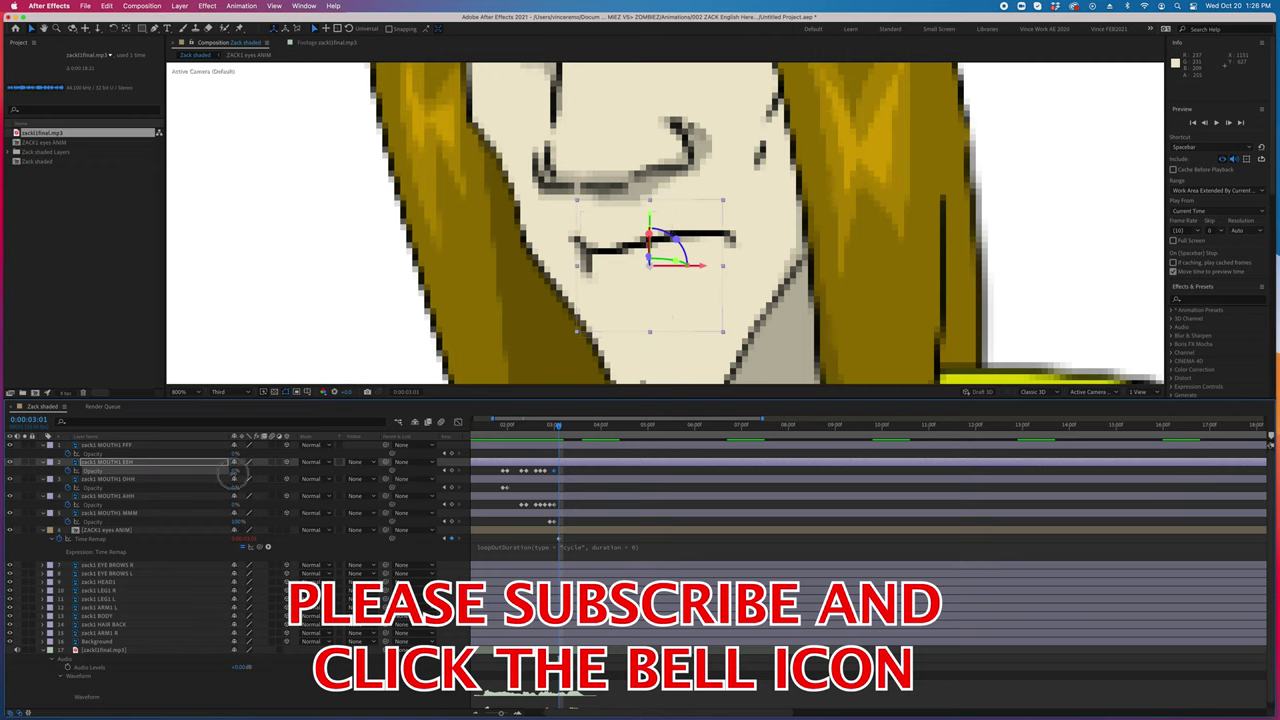
drag(236, 471, 628, 497)
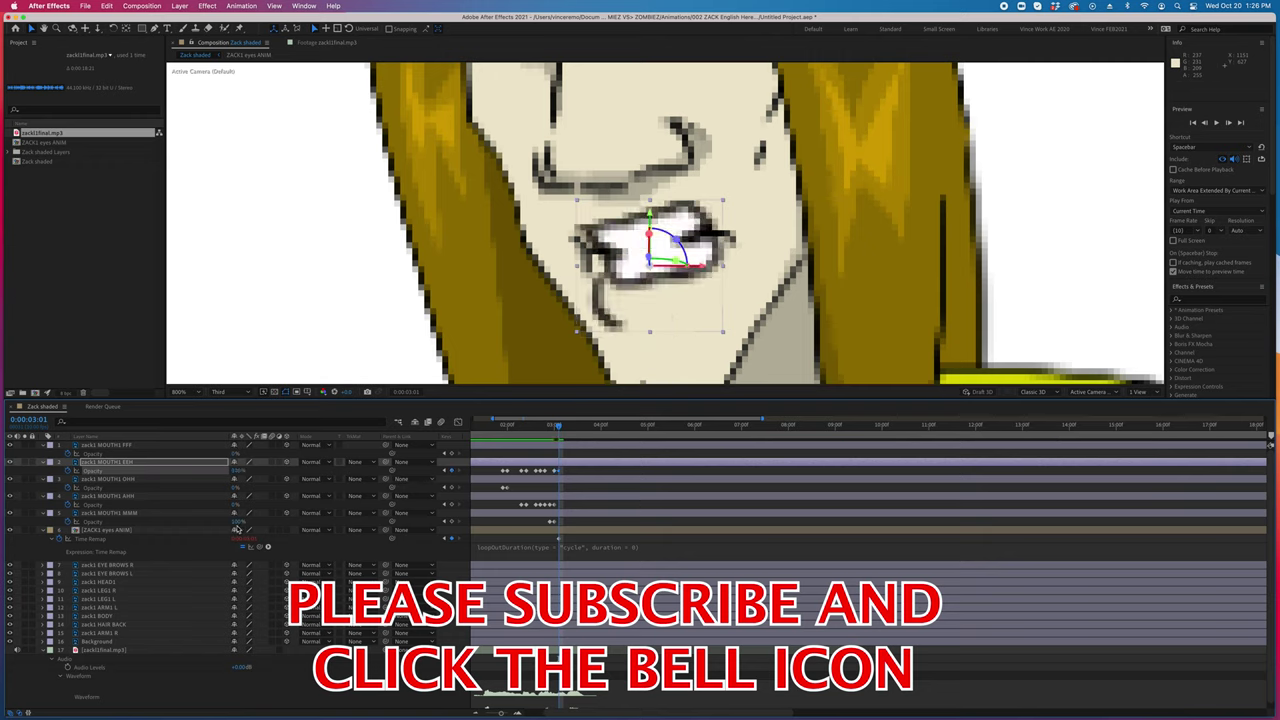
mouse_move(238, 523)
mouse_down()
mouse_move(563, 440)
mouse_move(562, 428)
mouse_move(541, 430)
mouse_move(597, 453)
mouse_up()
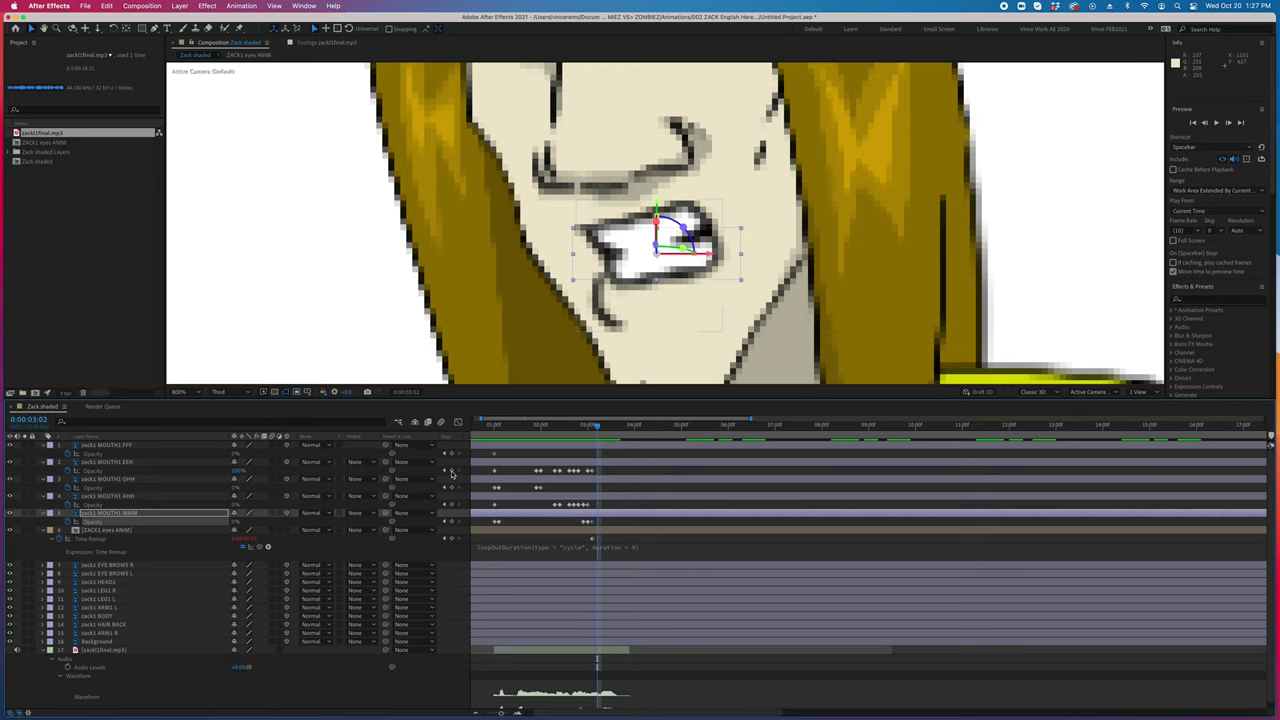
At 0:00:03:03, hide the EEH teeth mouth and key the OHH mouth on
click(451, 472)
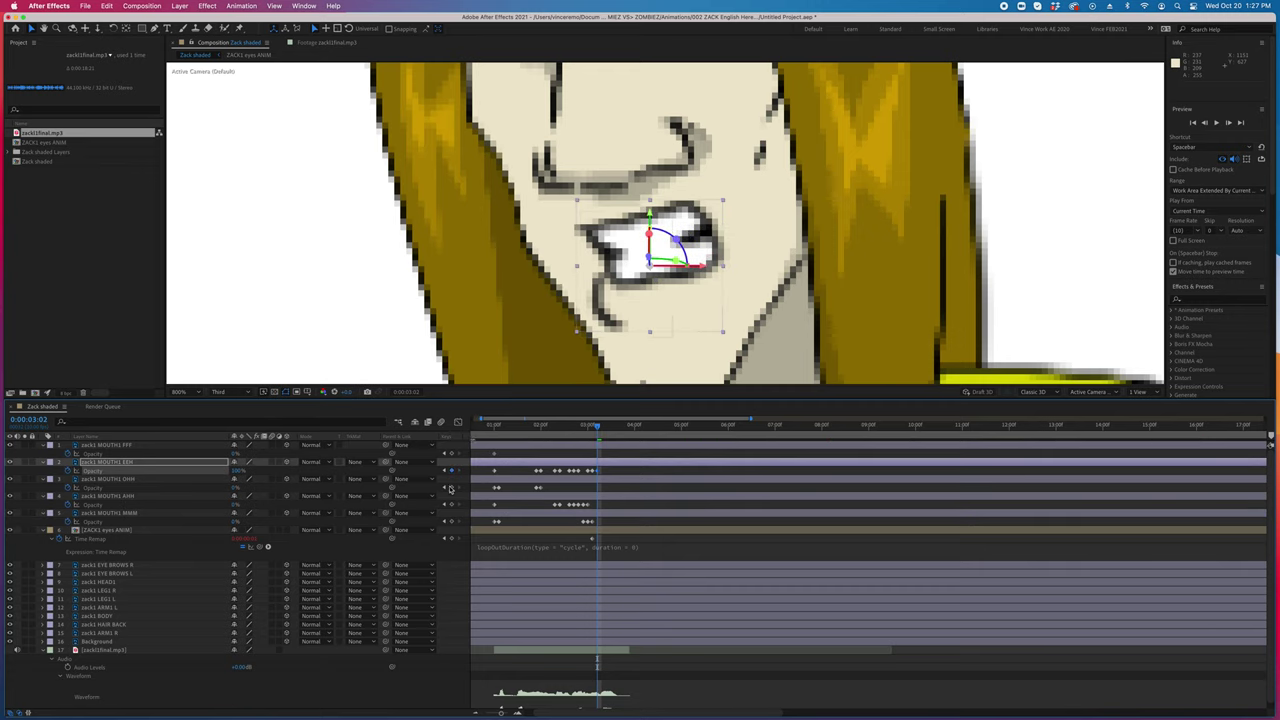
click(453, 488)
key(Page_Down)
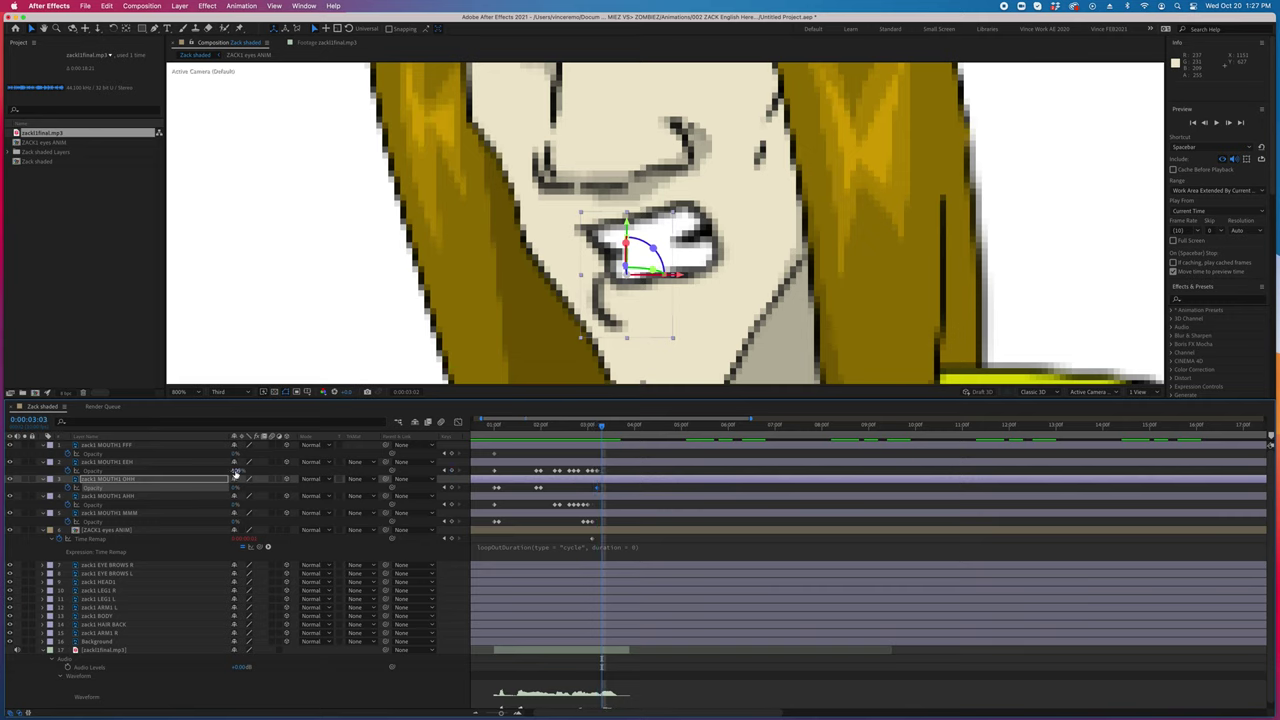
mouse_move(235, 474)
mouse_down()
mouse_move(233, 491)
mouse_move(553, 505)
mouse_up()
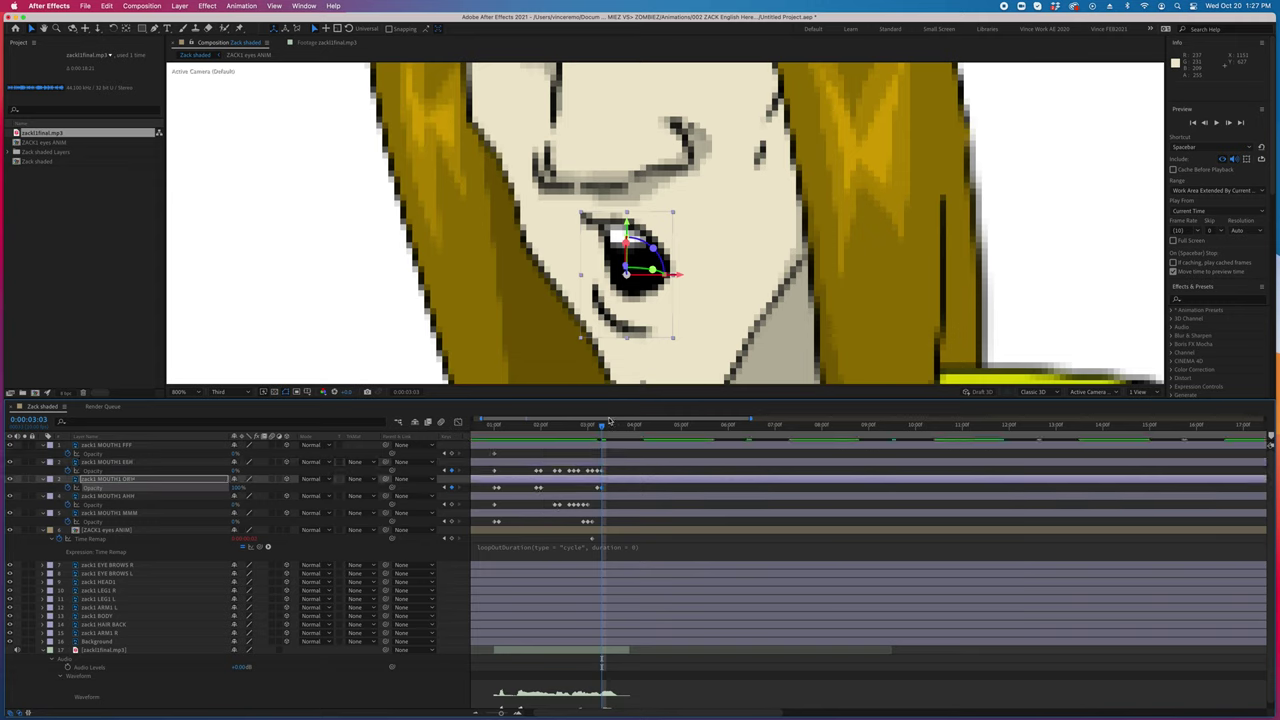
mouse_move(592, 428)
mouse_down()
mouse_move(528, 445)
mouse_move(610, 450)
mouse_up()
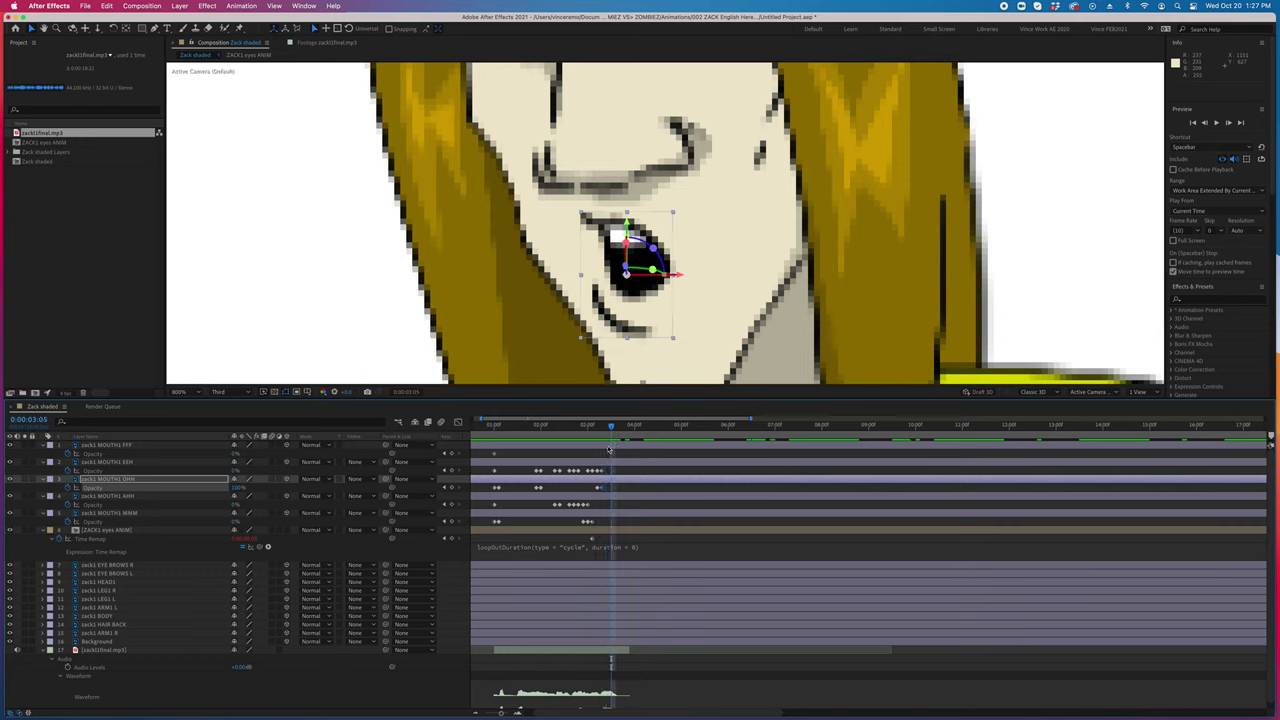
By 0:00:03:06, set OHH Opacity to 0% and MMM Opacity to 100%
click(455, 522)
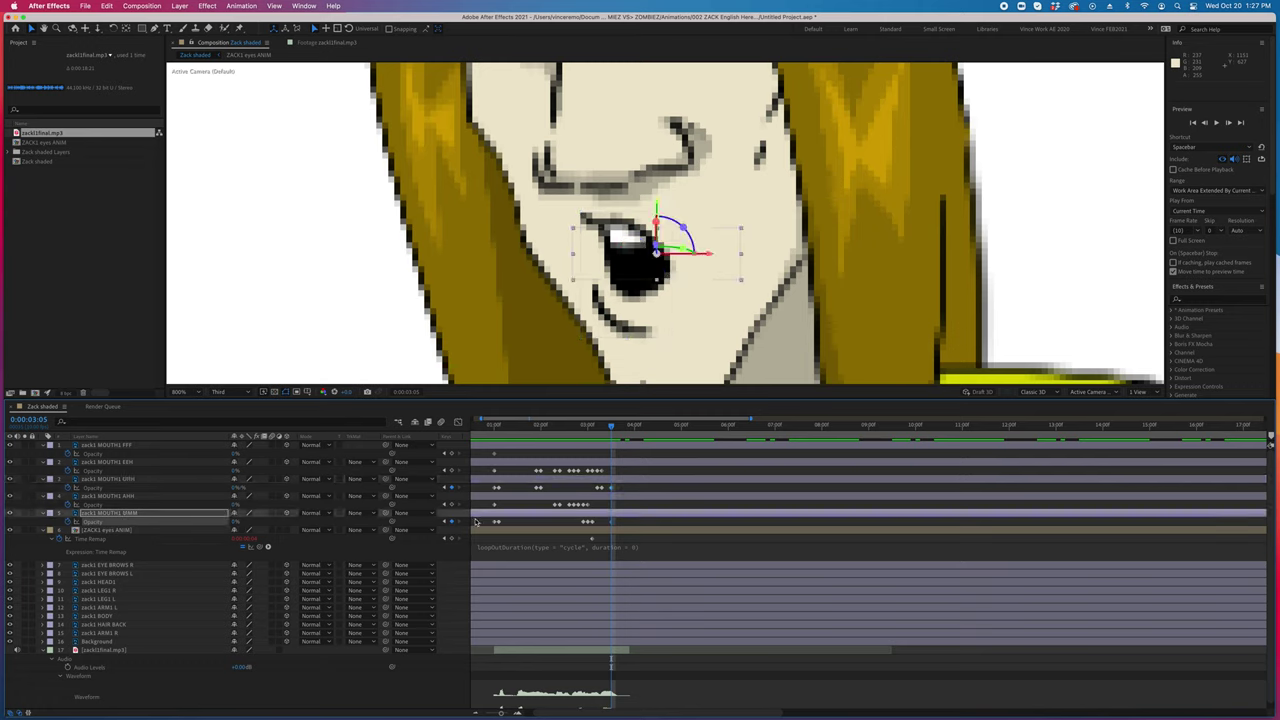
key(Page_Down)
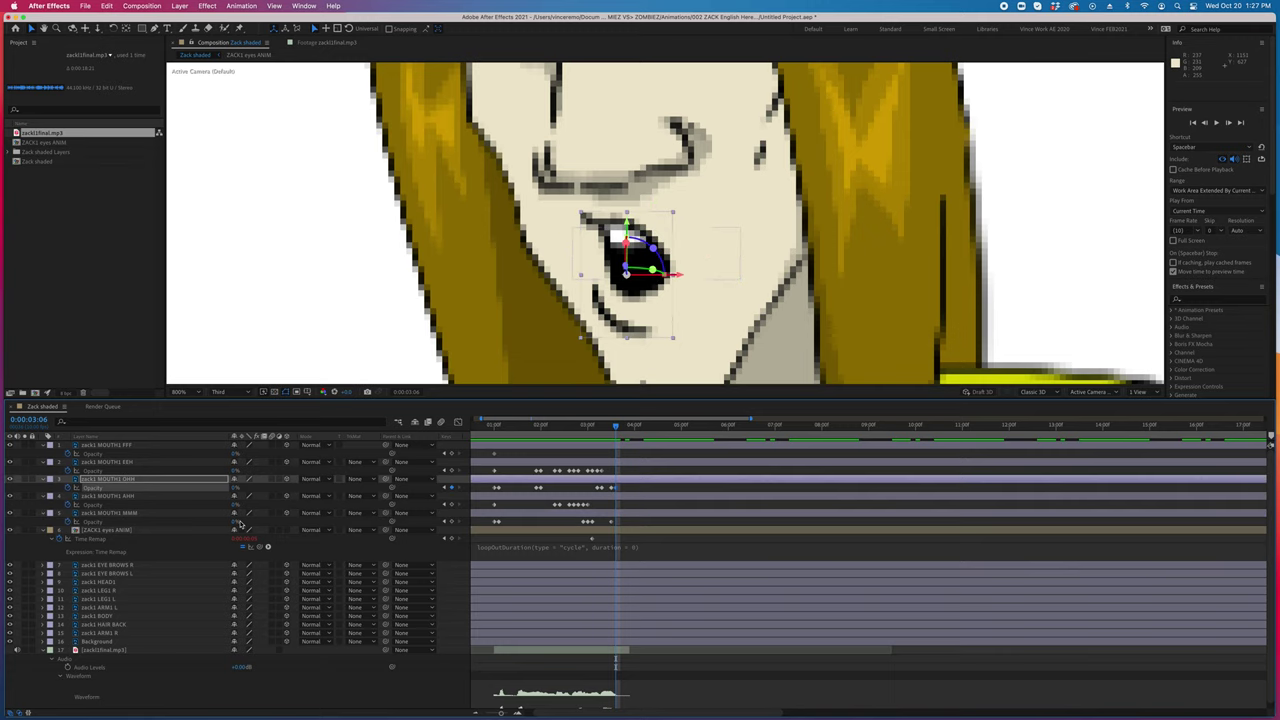
click(241, 487)
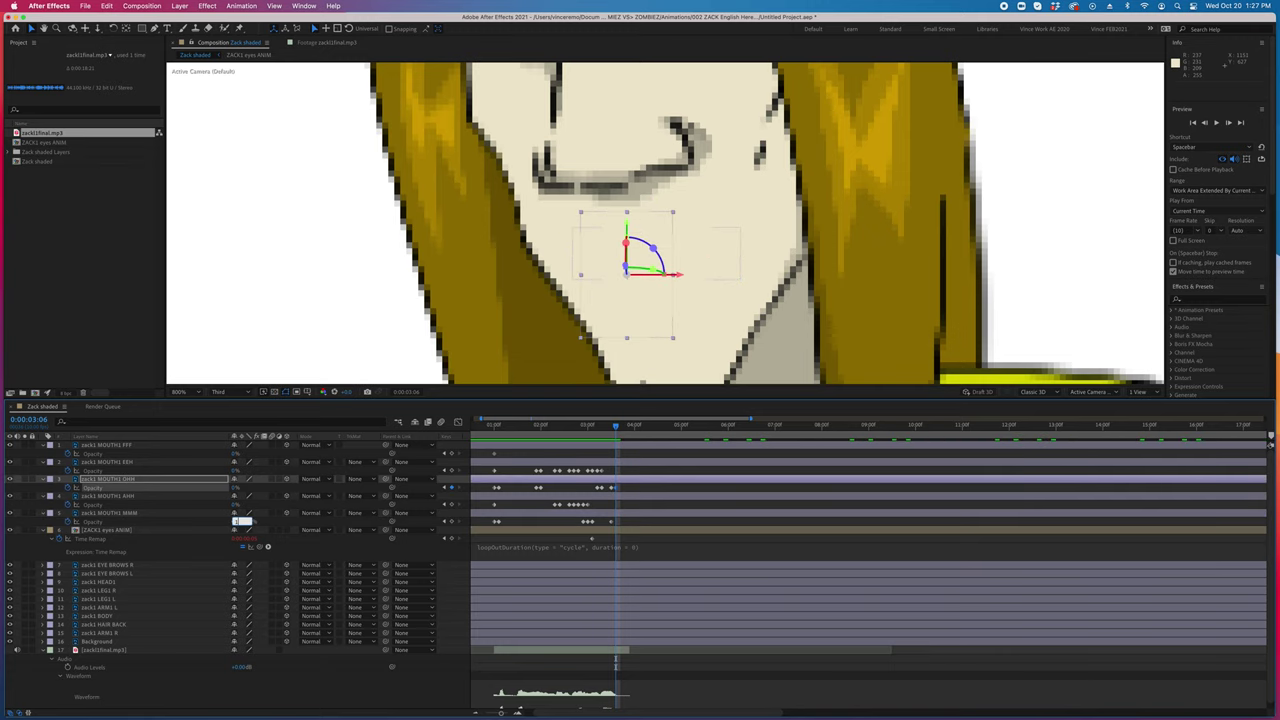
key(Return)
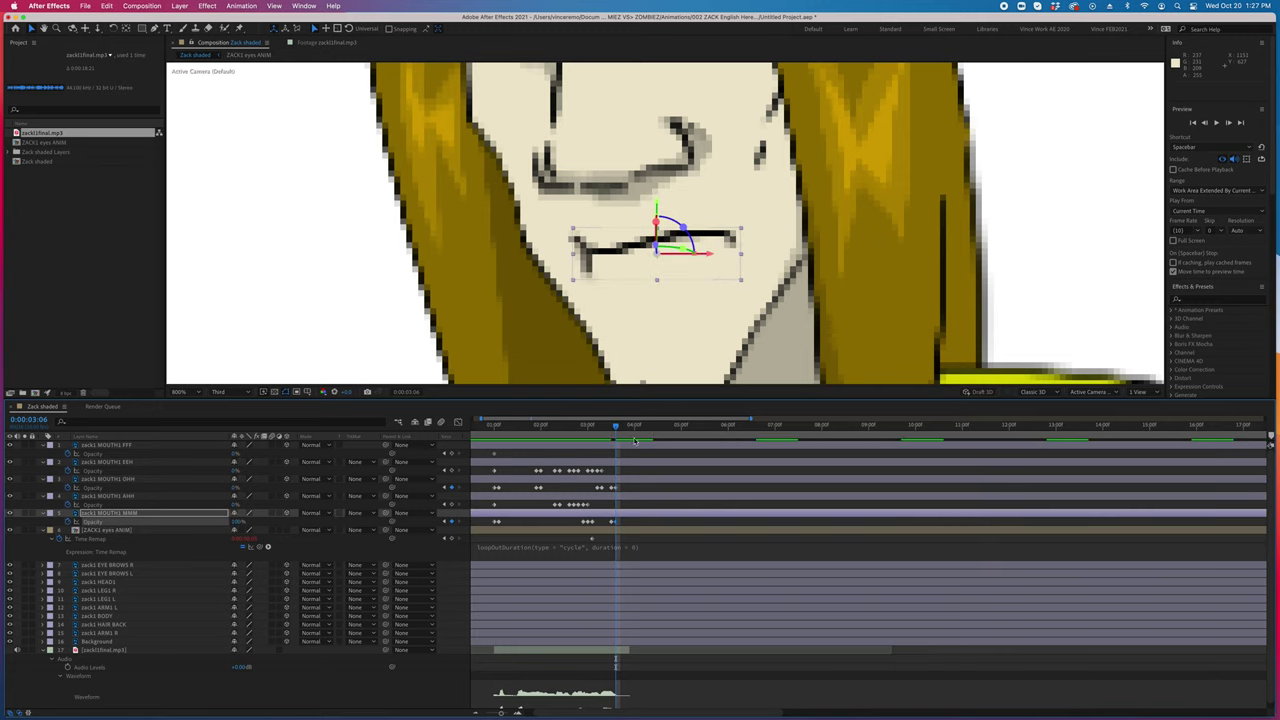
mouse_move(616, 426)
mouse_down()
mouse_move(524, 437)
mouse_move(580, 443)
mouse_move(471, 443)
mouse_move(615, 446)
mouse_move(523, 449)
mouse_move(552, 449)
mouse_up()
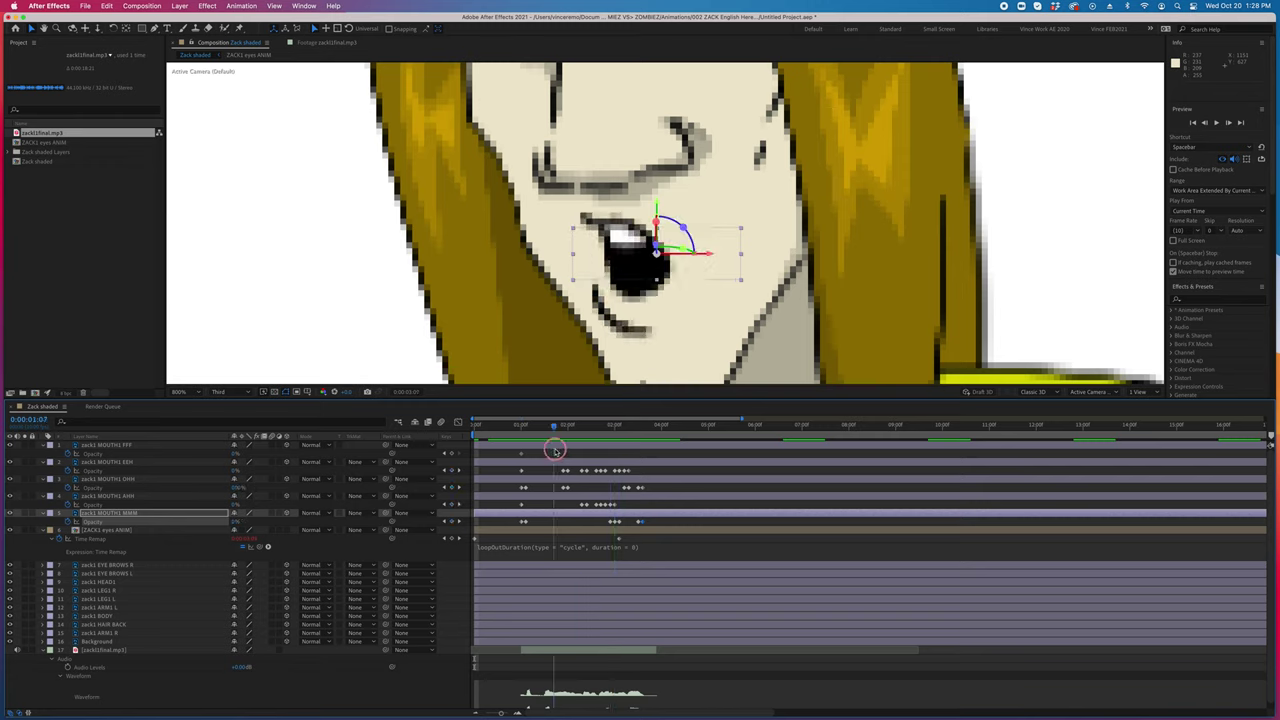
drag(707, 304, 699, 247)
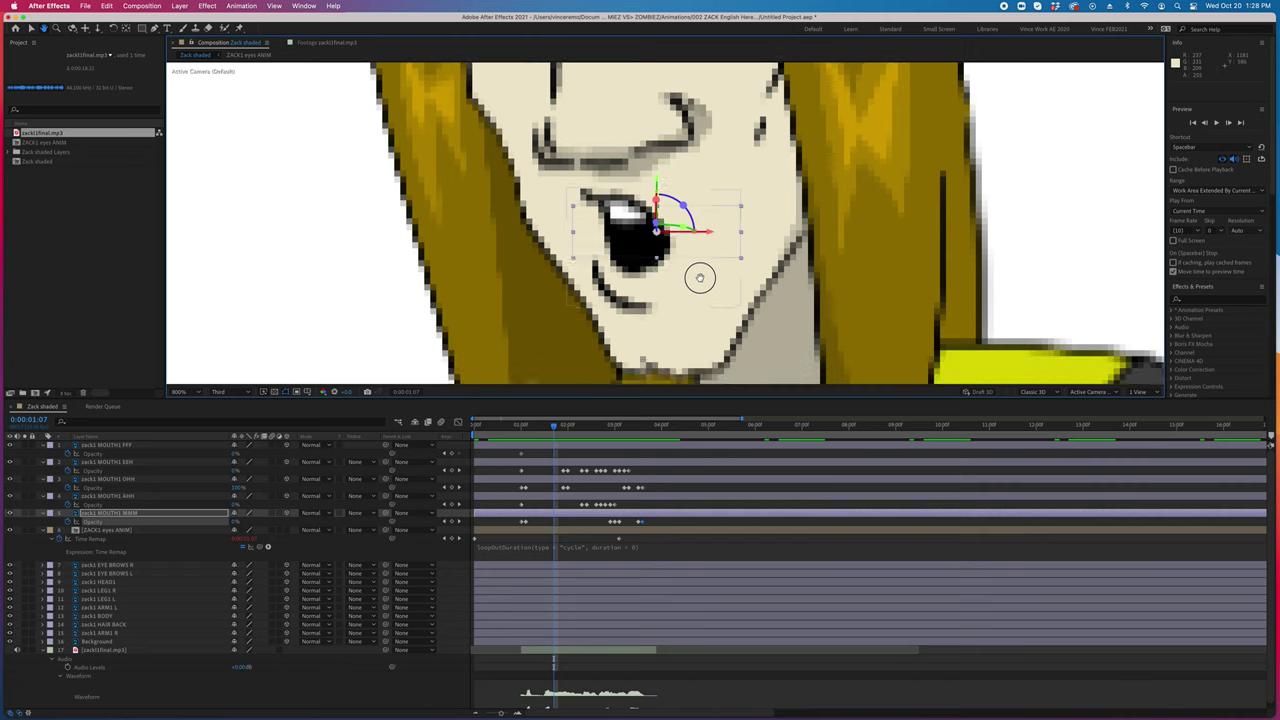
scroll(699, 247, down, 1)
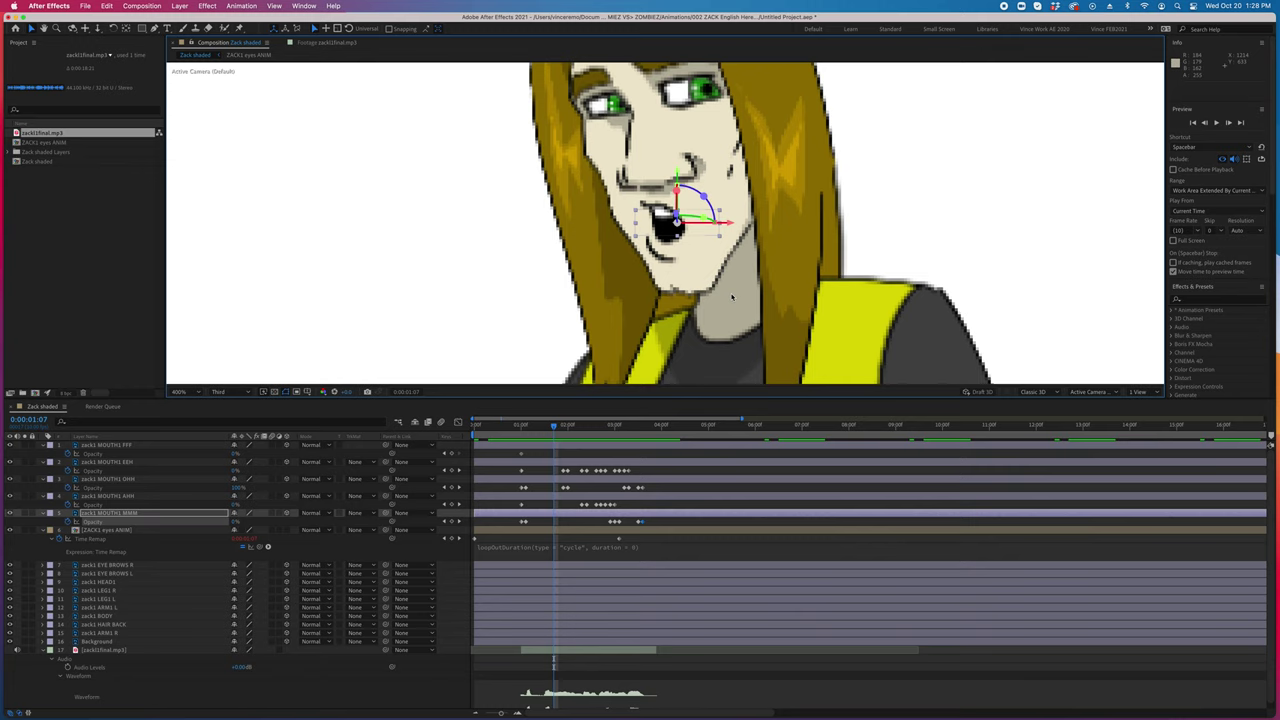
mouse_move(560, 426)
mouse_down()
mouse_move(597, 426)
mouse_move(578, 437)
mouse_move(608, 440)
mouse_move(538, 444)
mouse_move(625, 439)
mouse_up()
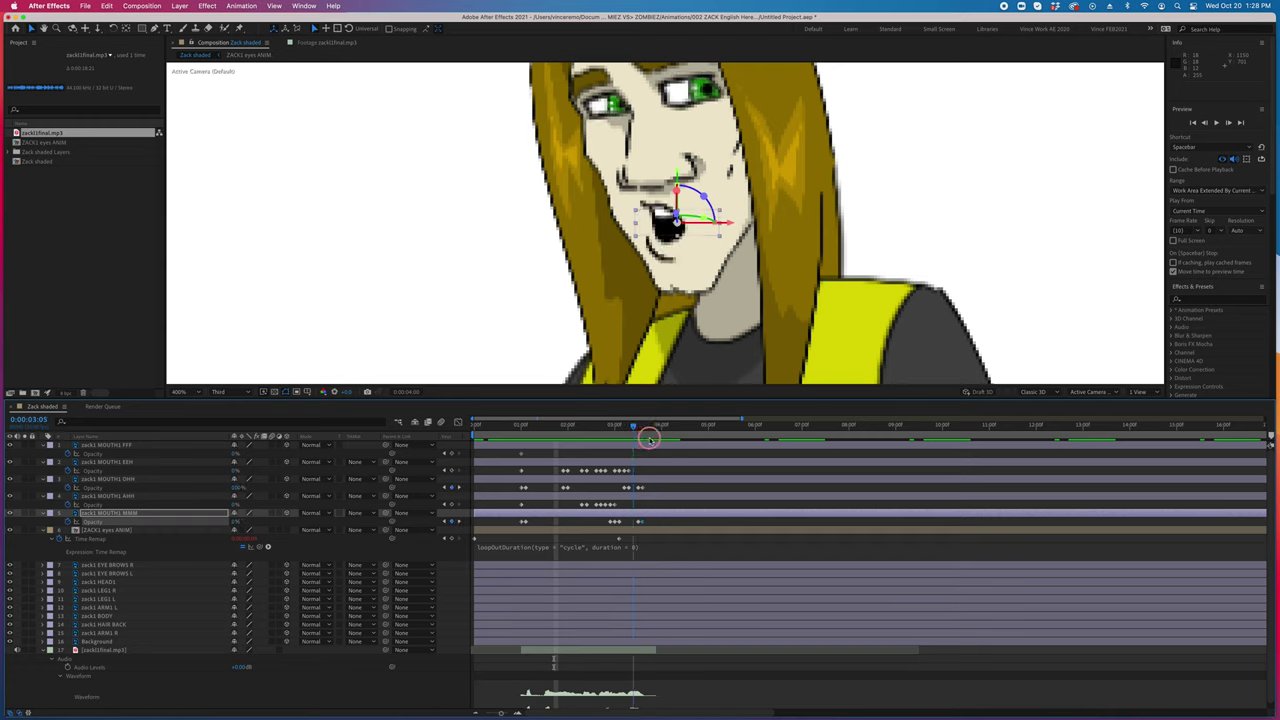
drag(625, 439, 632, 440)
scroll(727, 312, down, 2)
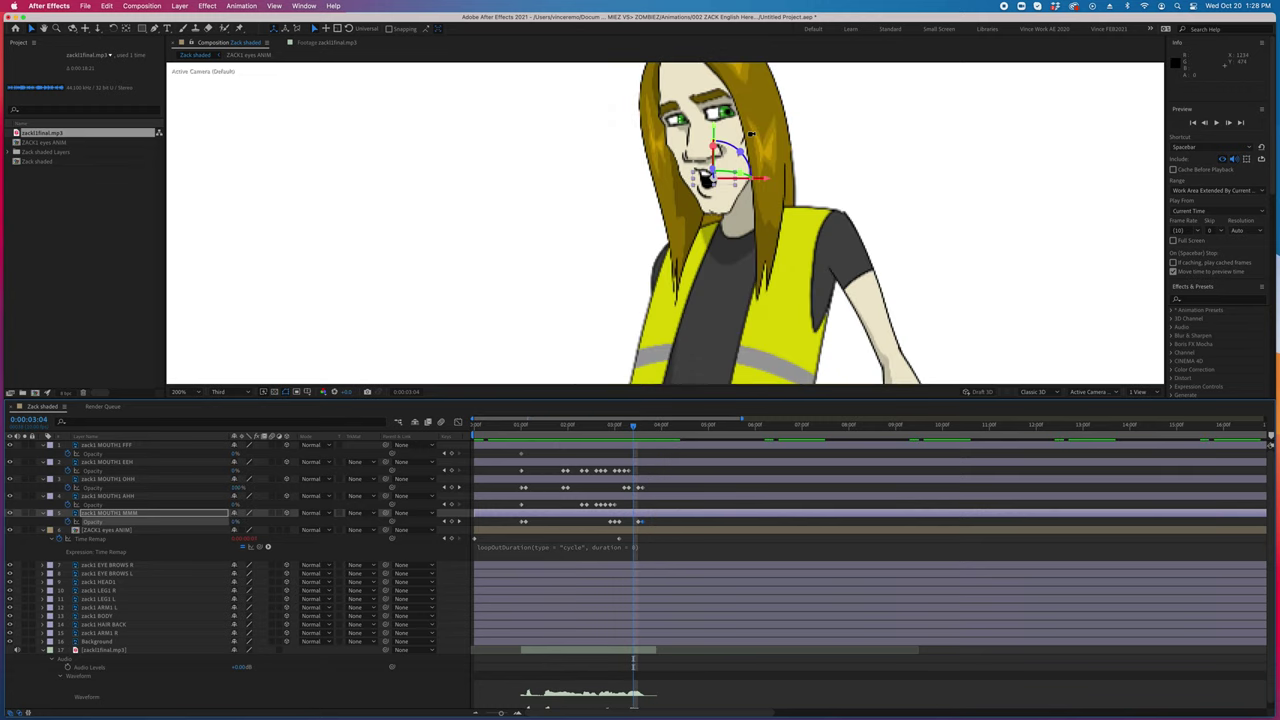
scroll(740, 250, down, 4)
Use the Pan Behind tool to move zack1 ARM1 R's anchor point up to the shoulder
scroll(751, 133, up, 2)
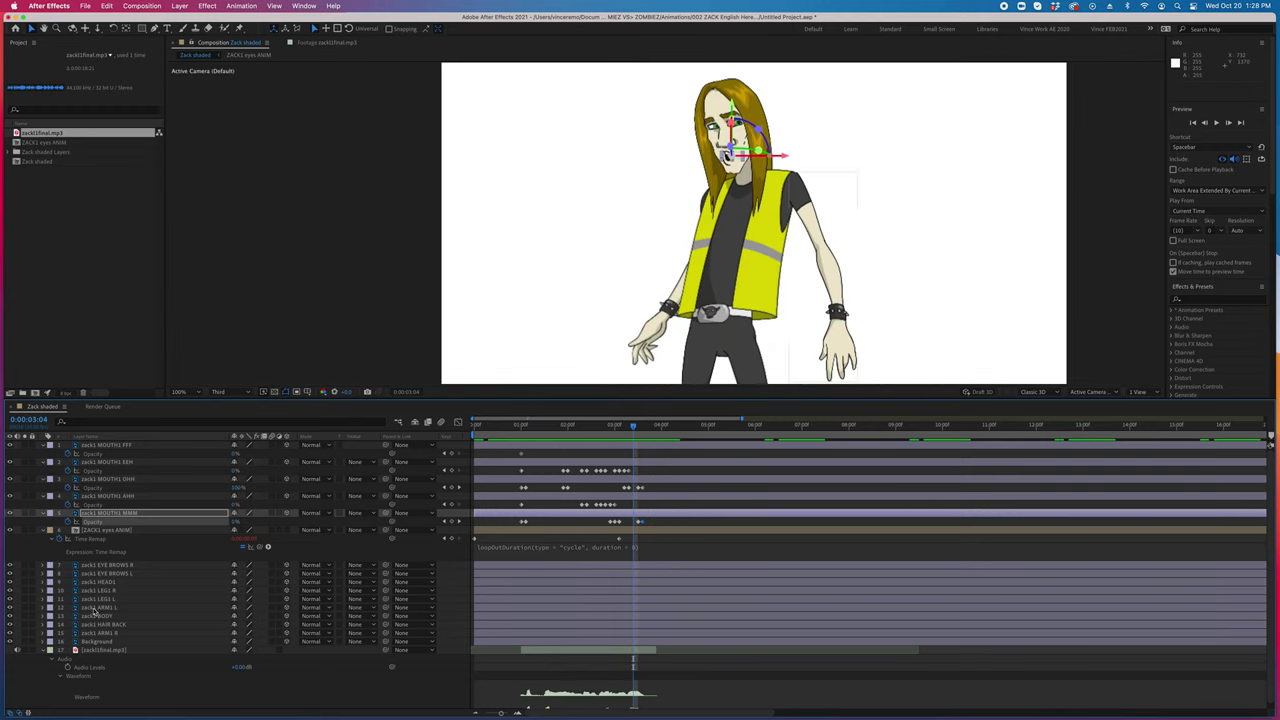
click(107, 636)
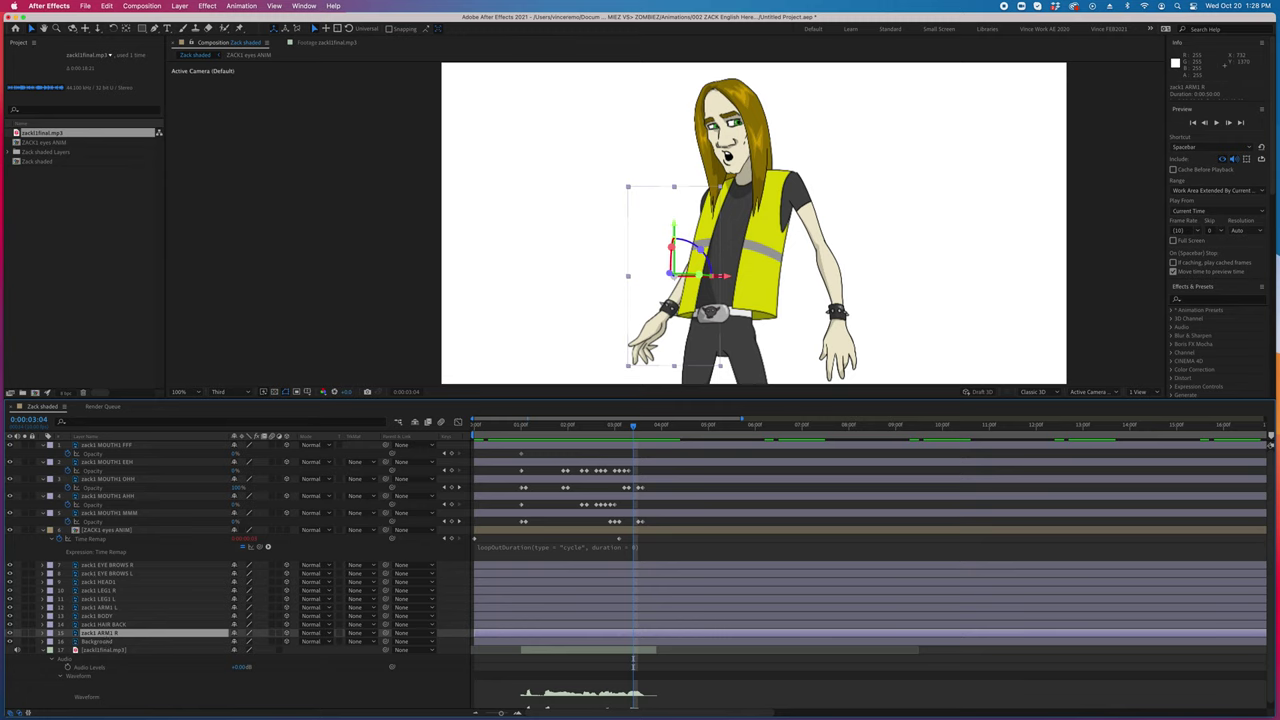
click(126, 28)
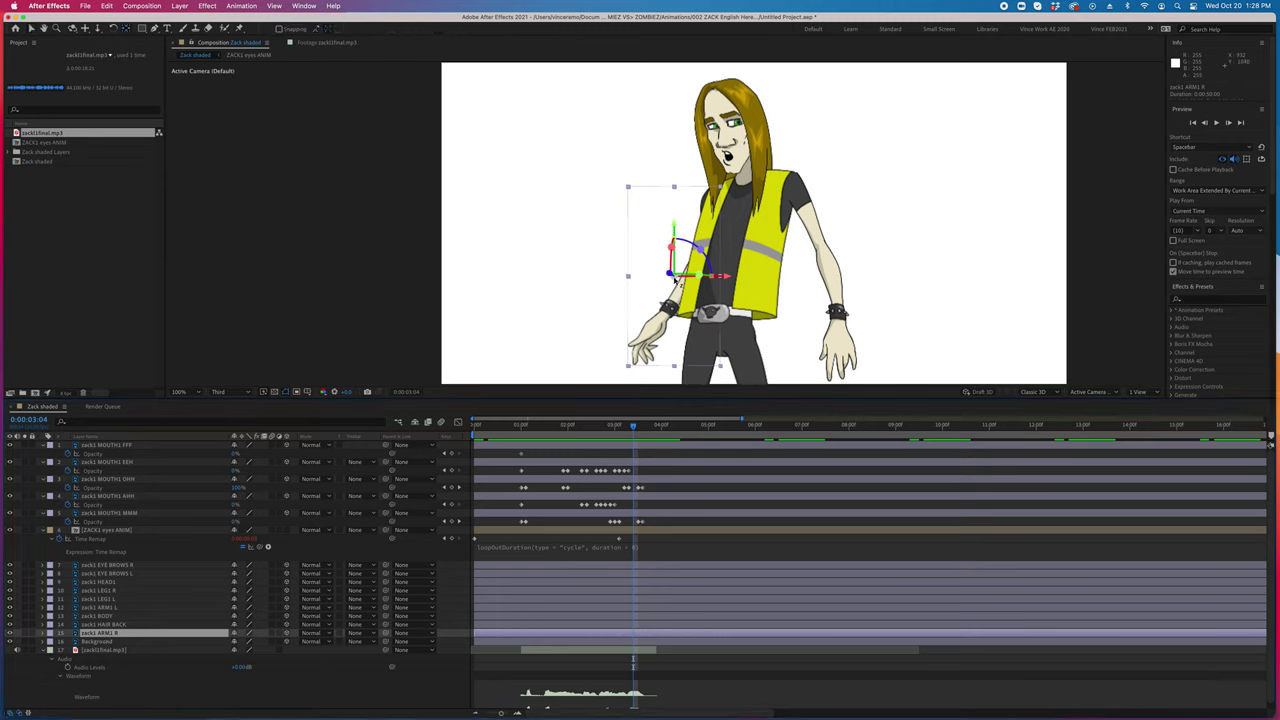
click(676, 281)
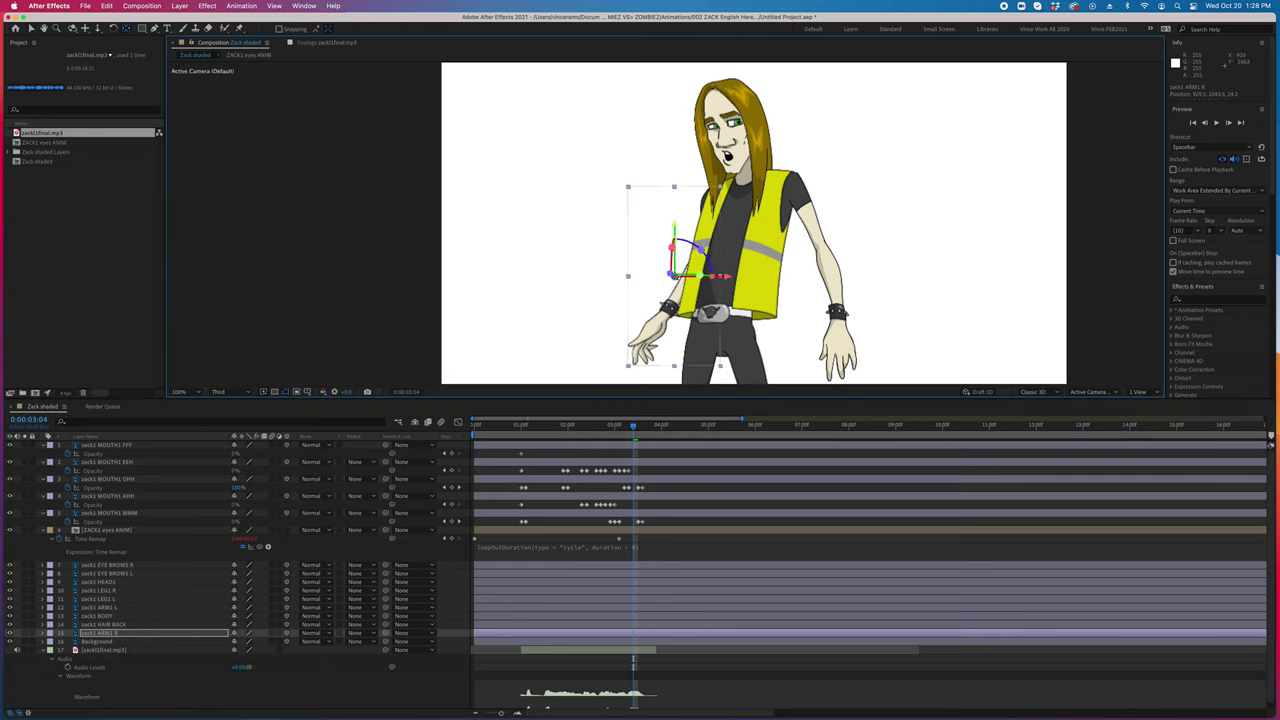
mouse_move(676, 270)
mouse_down()
mouse_move(748, 270)
mouse_move(709, 268)
mouse_move(707, 200)
mouse_up()
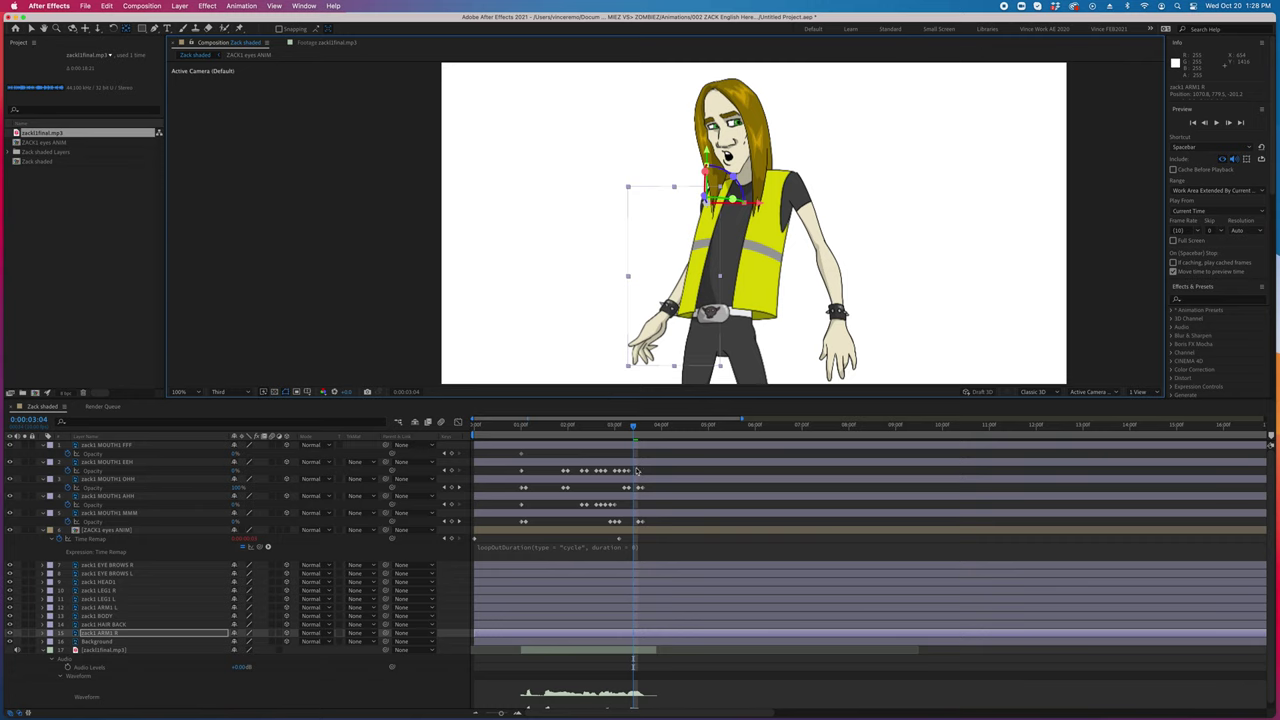
Test-rotate the arm on its Y Rotation, return it to rest, and preview the timeline
key(r)
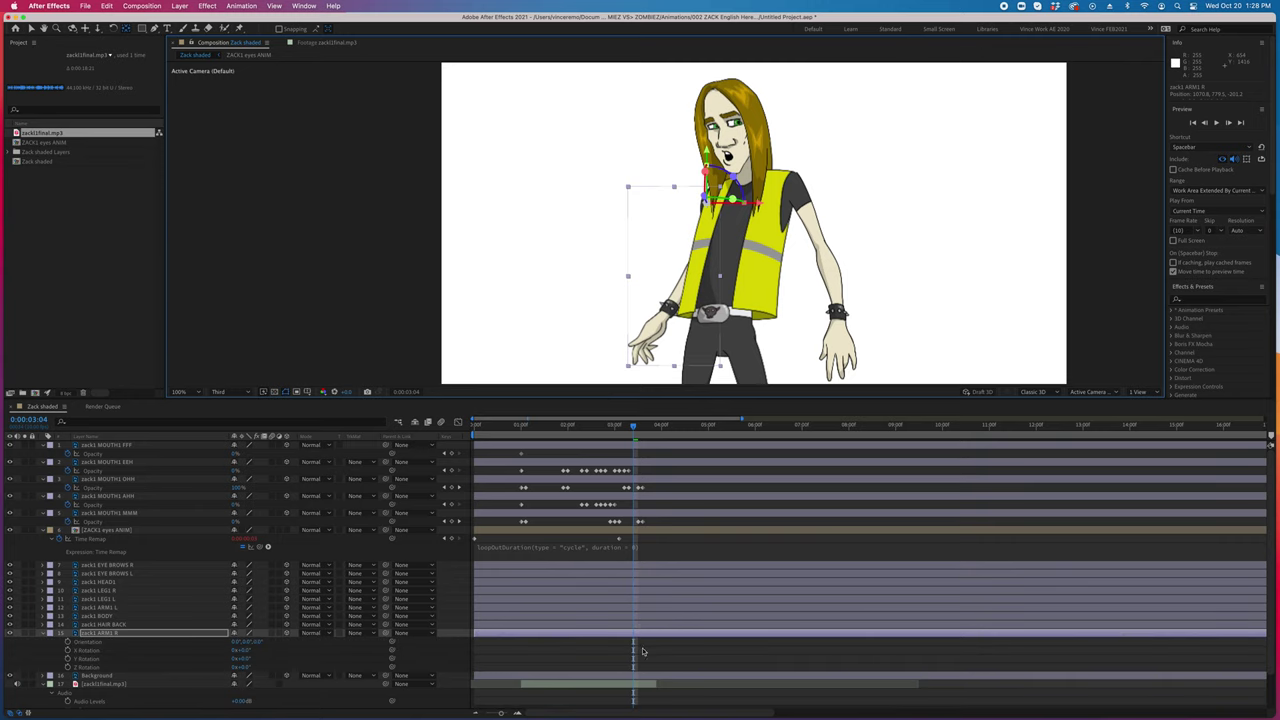
click(643, 652)
drag(246, 657, 258, 675)
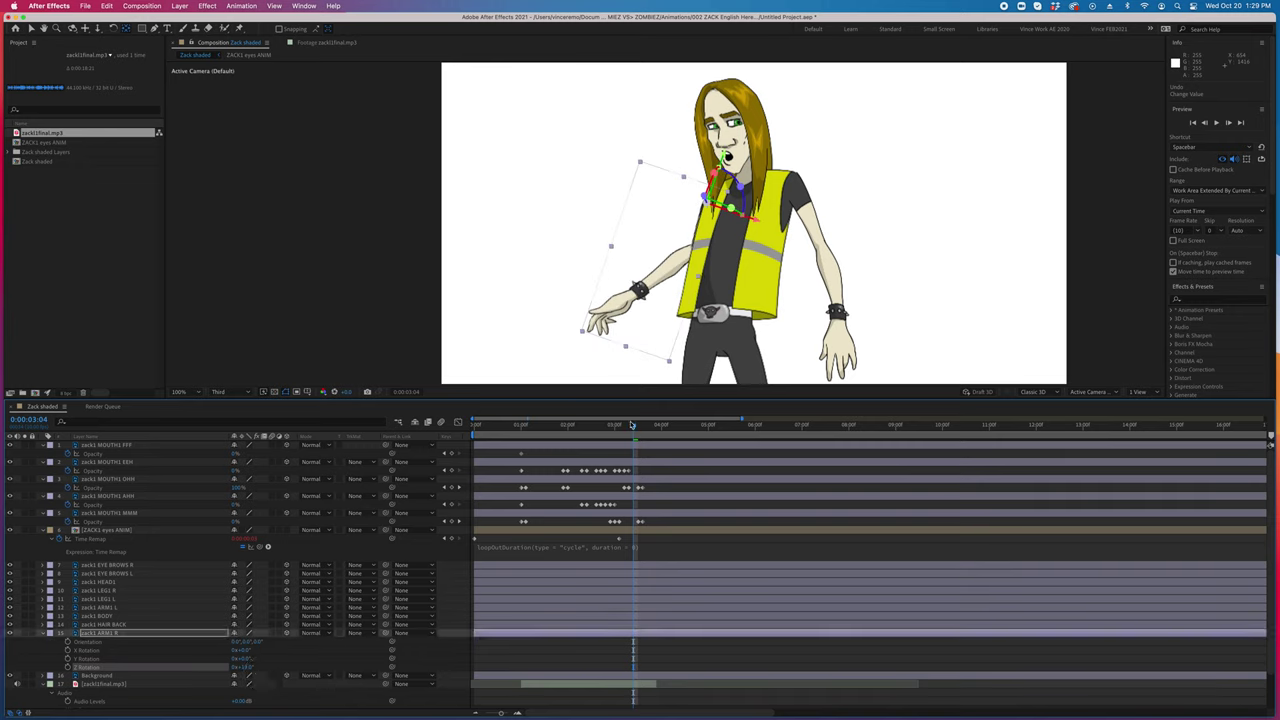
click(551, 430)
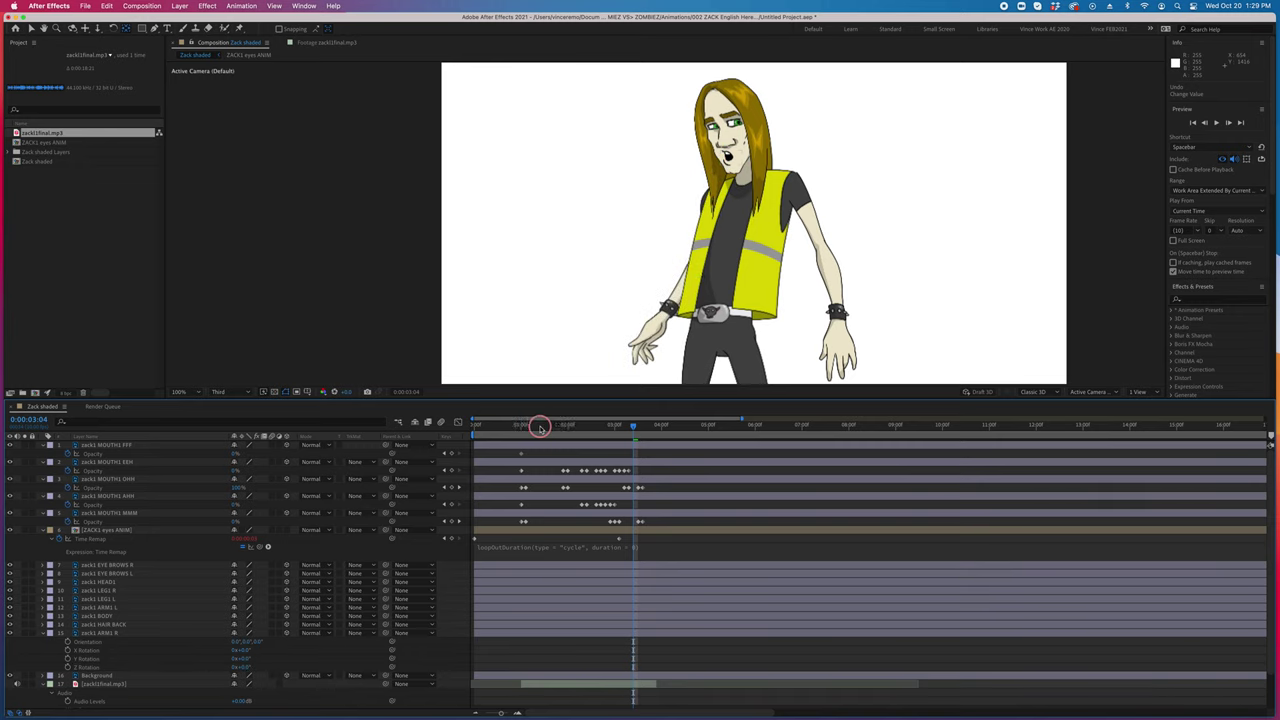
drag(539, 428, 642, 437)
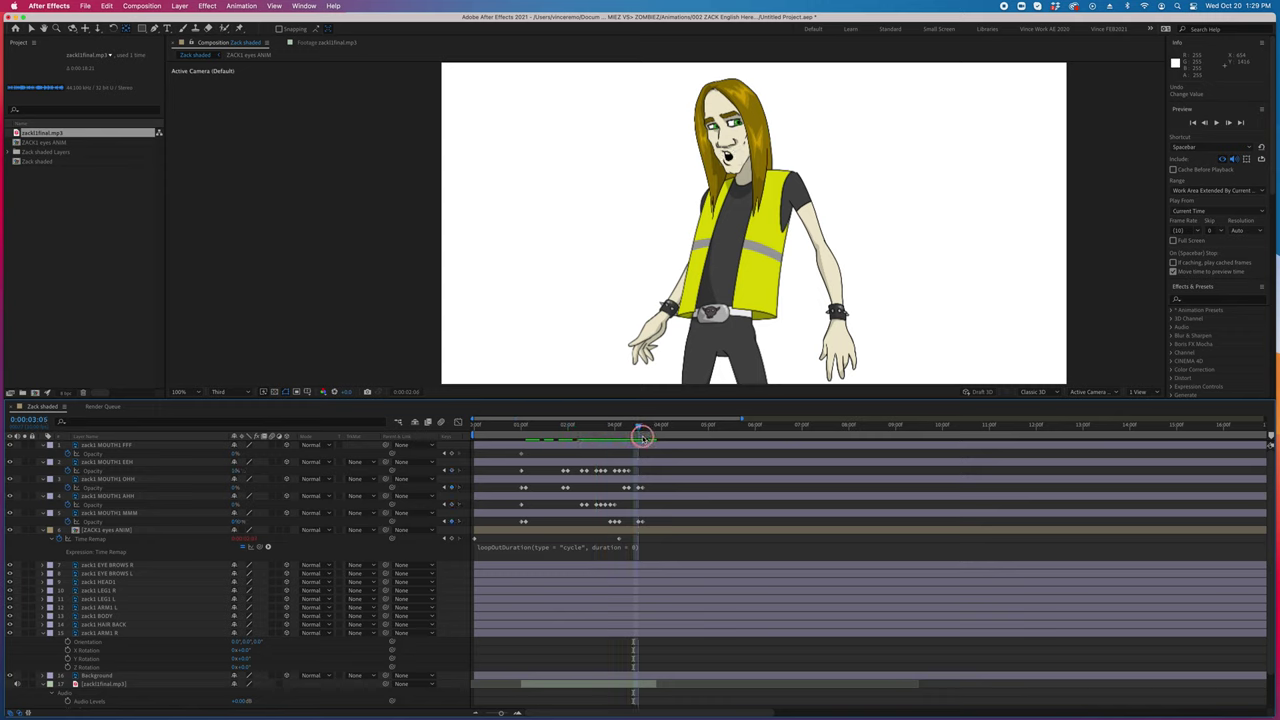
drag(642, 437, 646, 437)
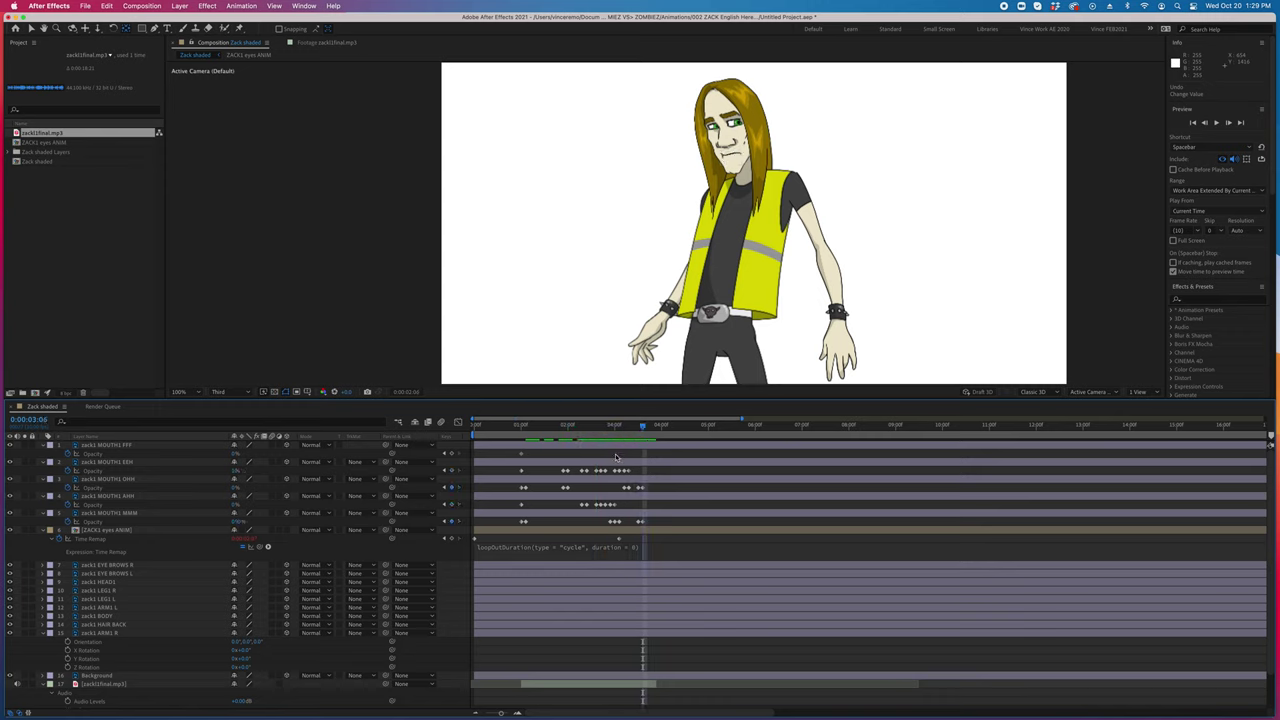
click(128, 446)
Parent the five mouth layers, the eyes and the eyebrow to zack1 HEAD
shift+click(126, 513)
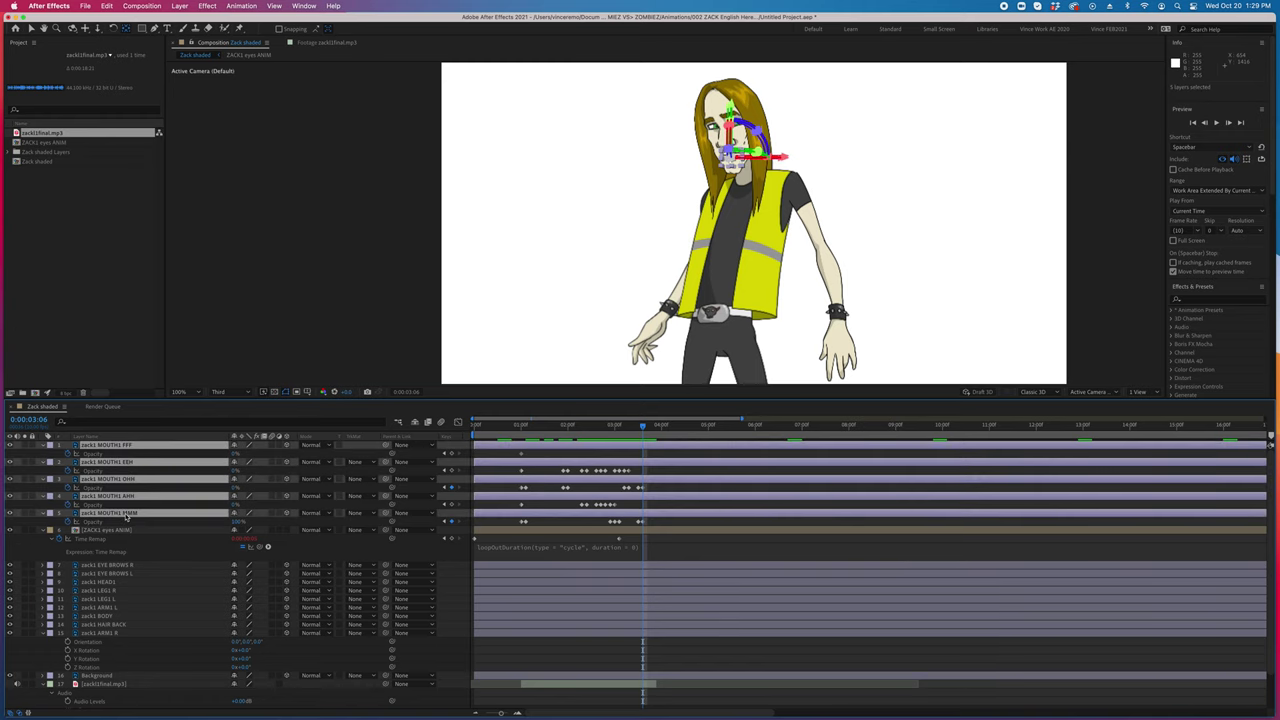
shift+click(123, 575)
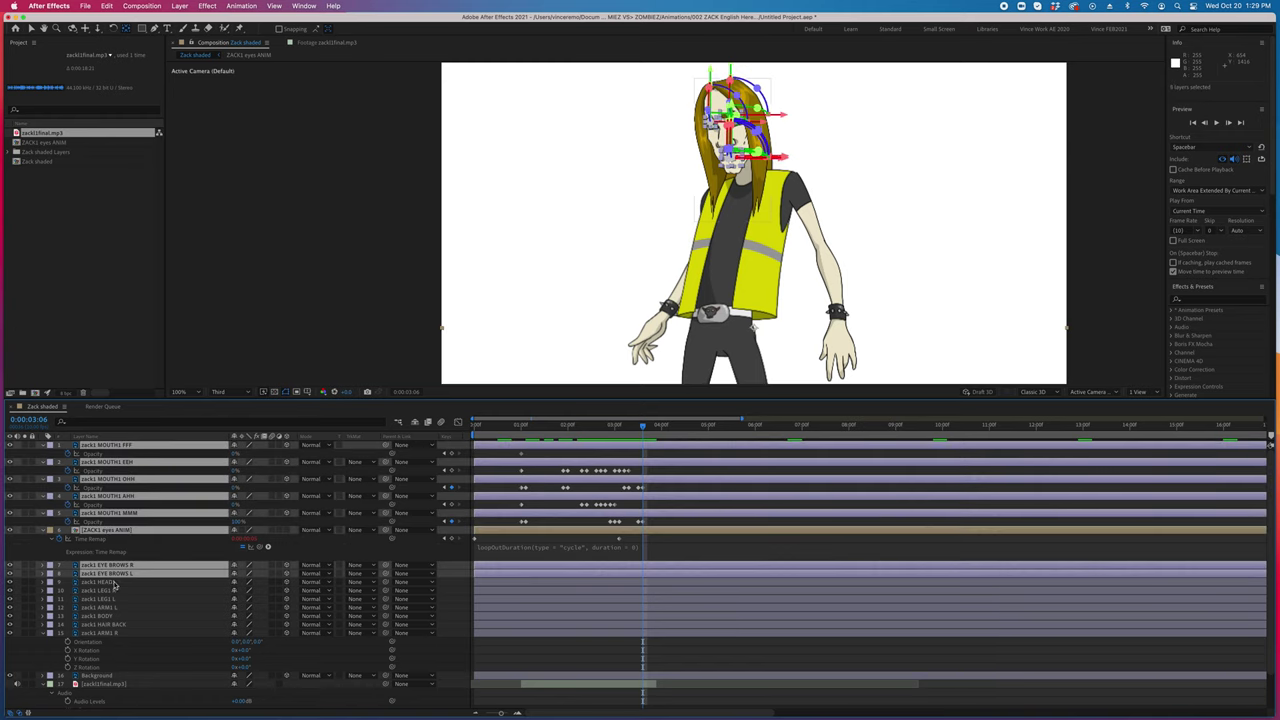
shift+click(112, 583)
super+click(98, 584)
drag(387, 530, 98, 582)
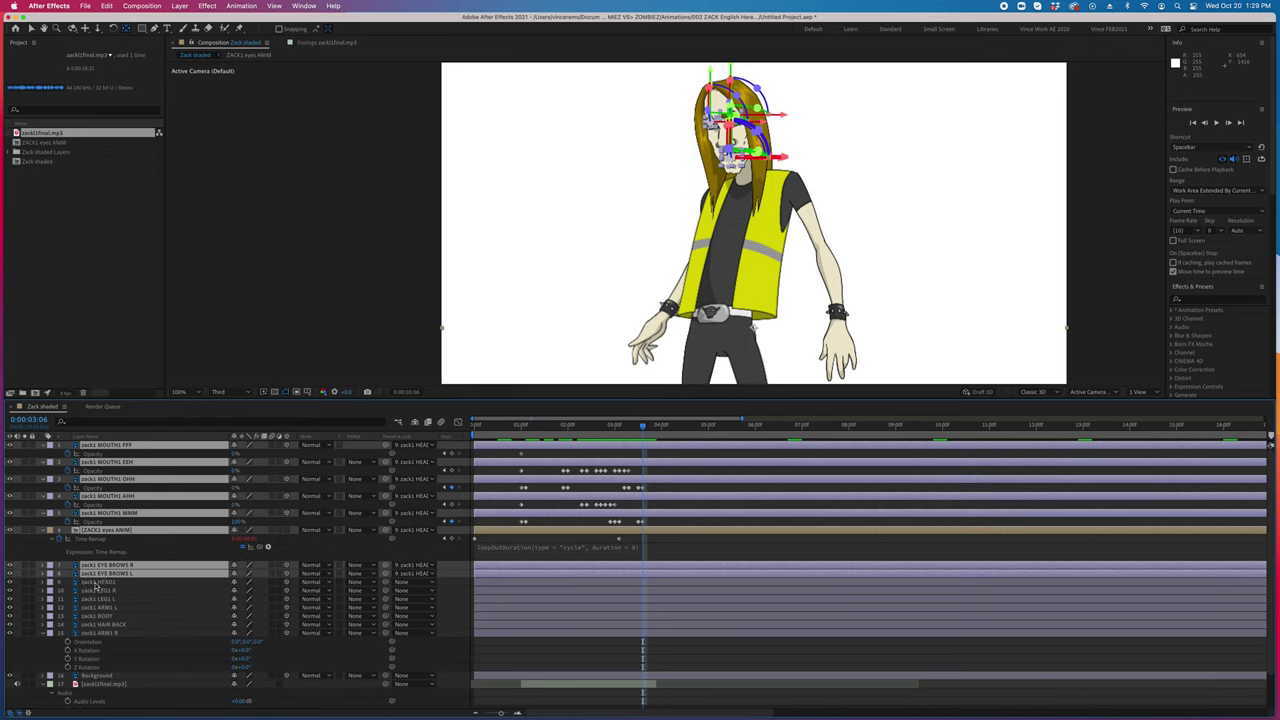
Move zack1 HEAD's anchor point down to the neck and check it with a trial tilt
click(98, 582)
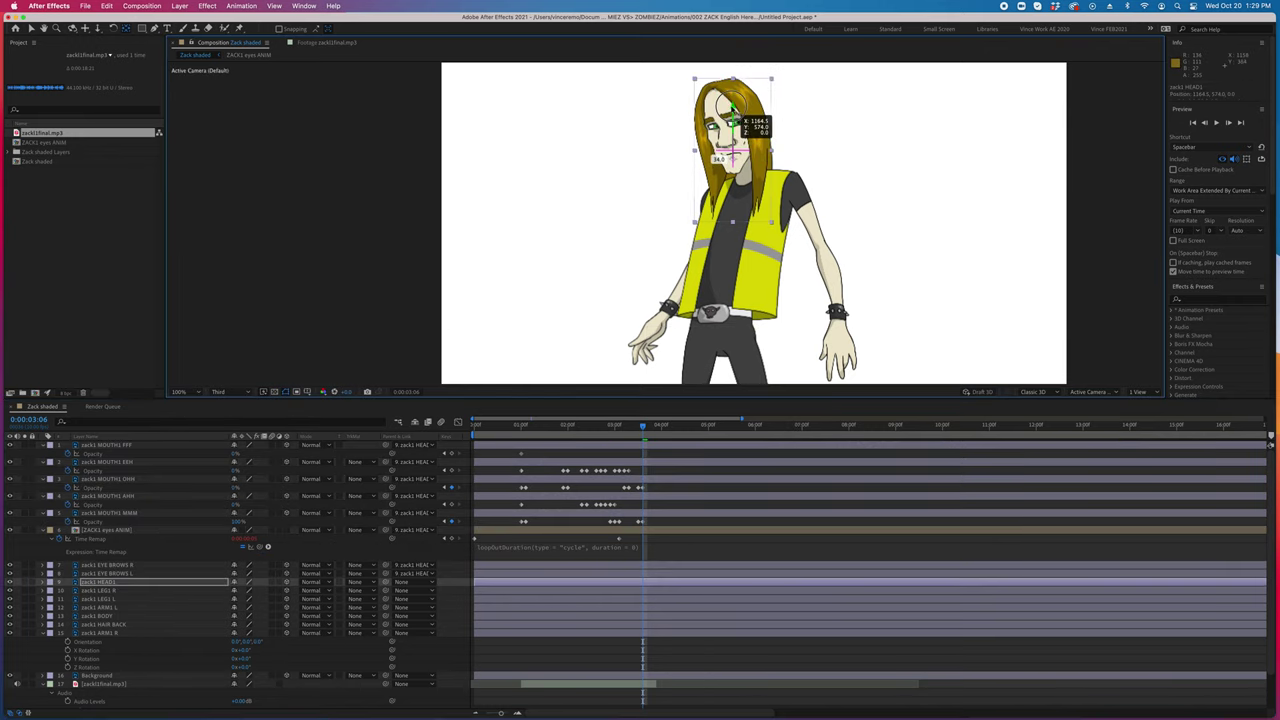
drag(733, 160, 800, 161)
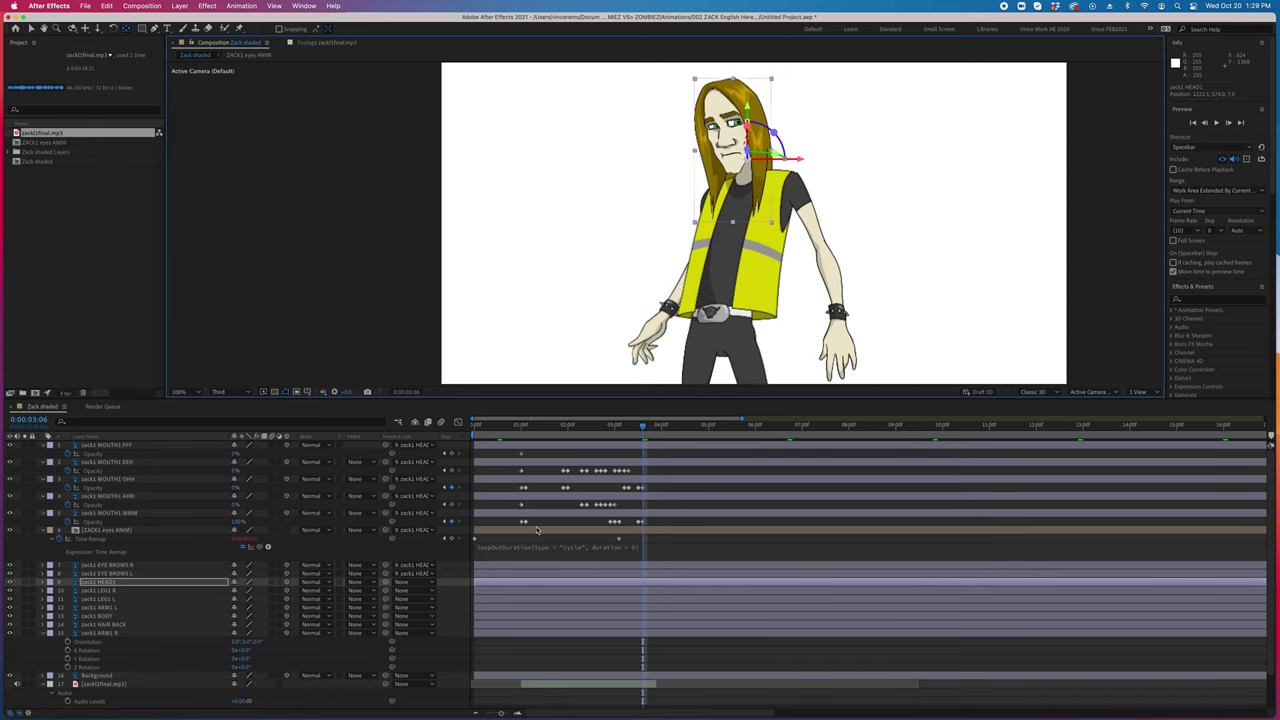
key(r)
drag(242, 619, 156, 628)
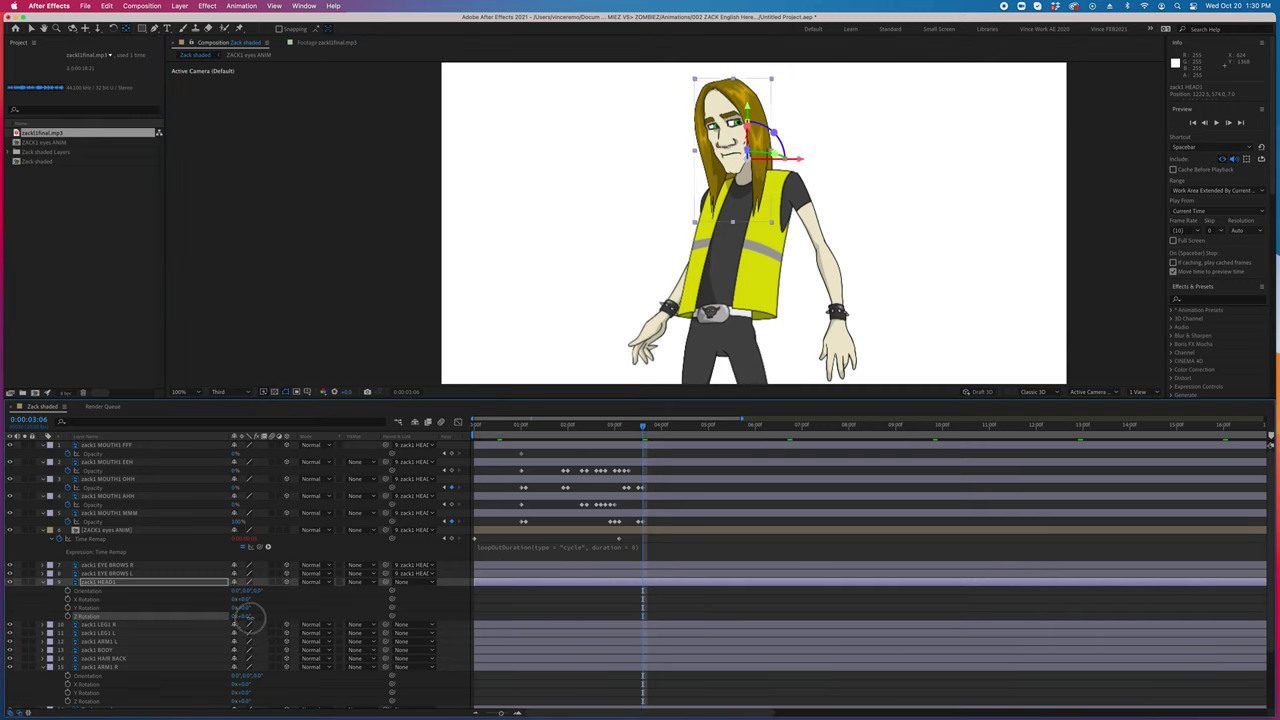
key(ctrl+z)
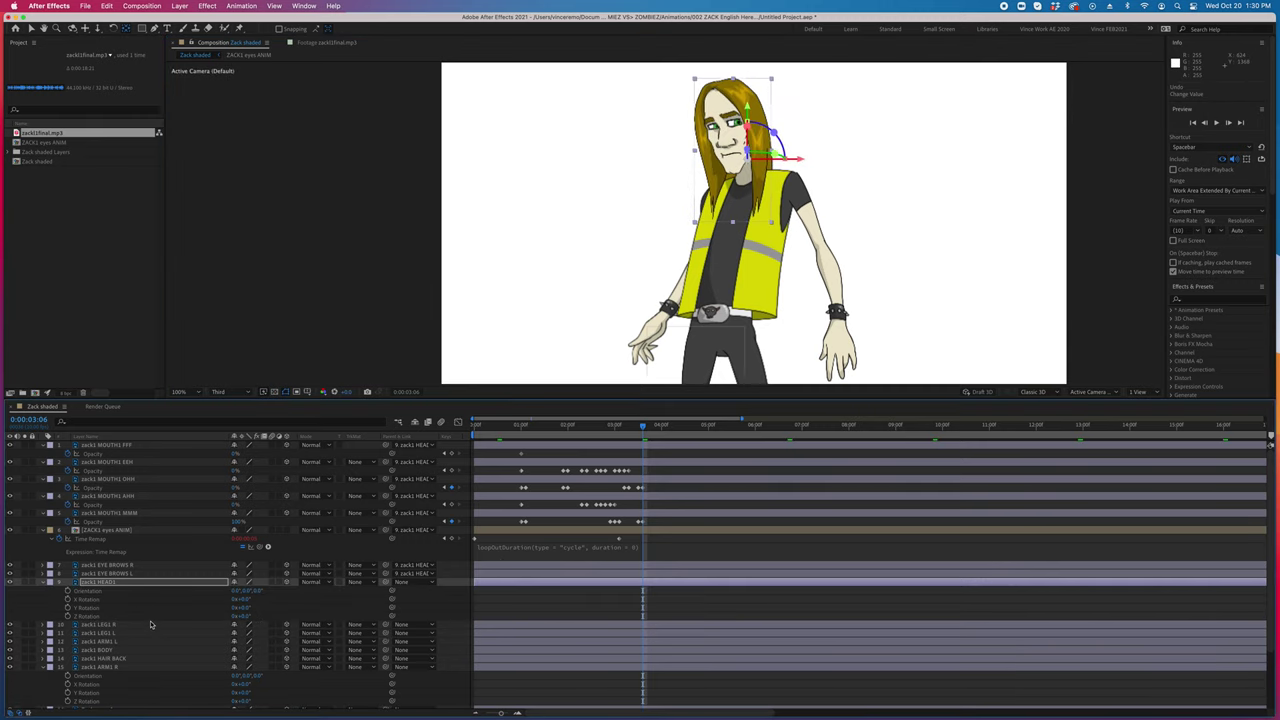
Parent zack1 HAIR BACK to the head, then scrub the head's Z Rotation to a slight tilt
scroll(150, 628, down, 1)
click(125, 650)
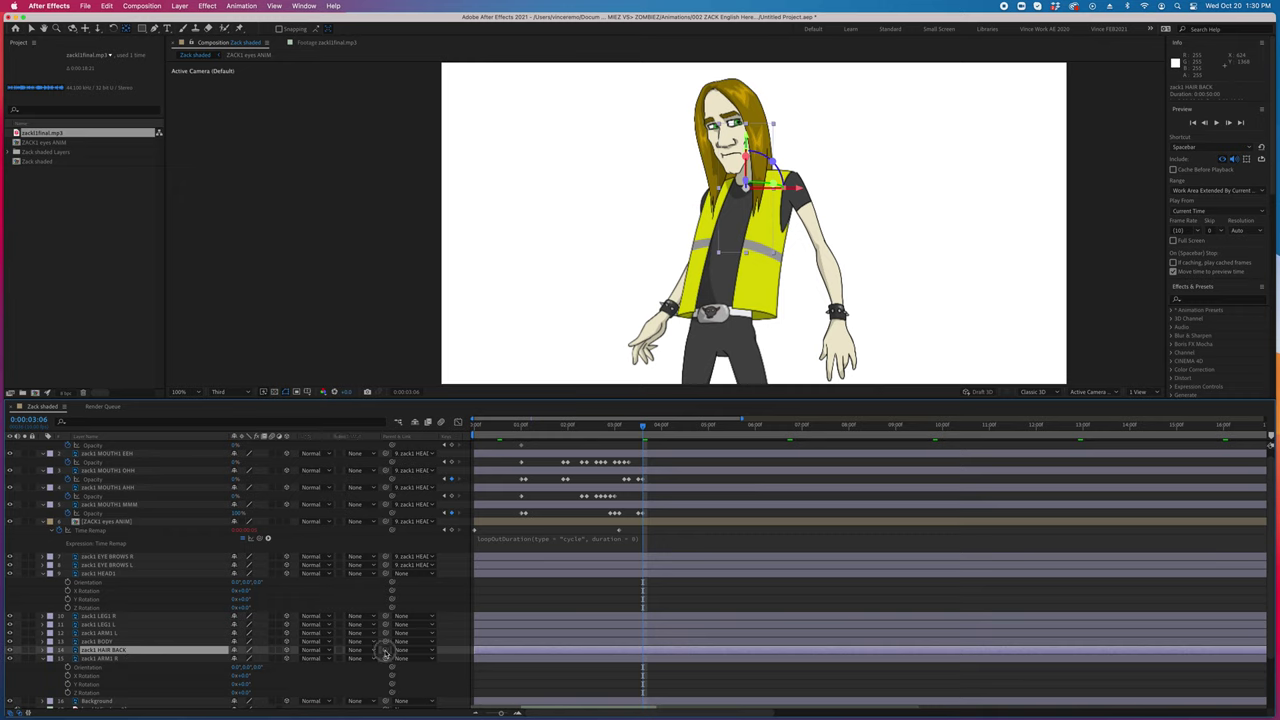
drag(385, 652, 100, 573)
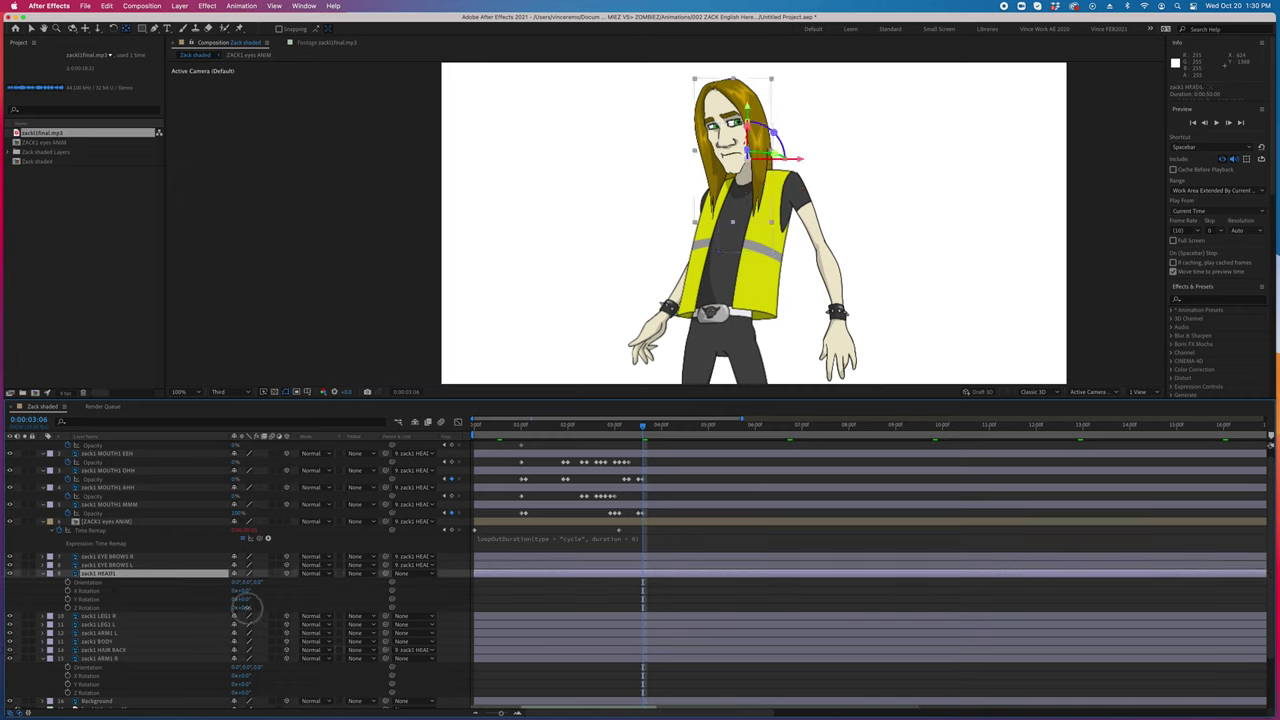
mouse_move(243, 606)
mouse_down()
mouse_move(148, 610)
mouse_move(247, 607)
mouse_up()
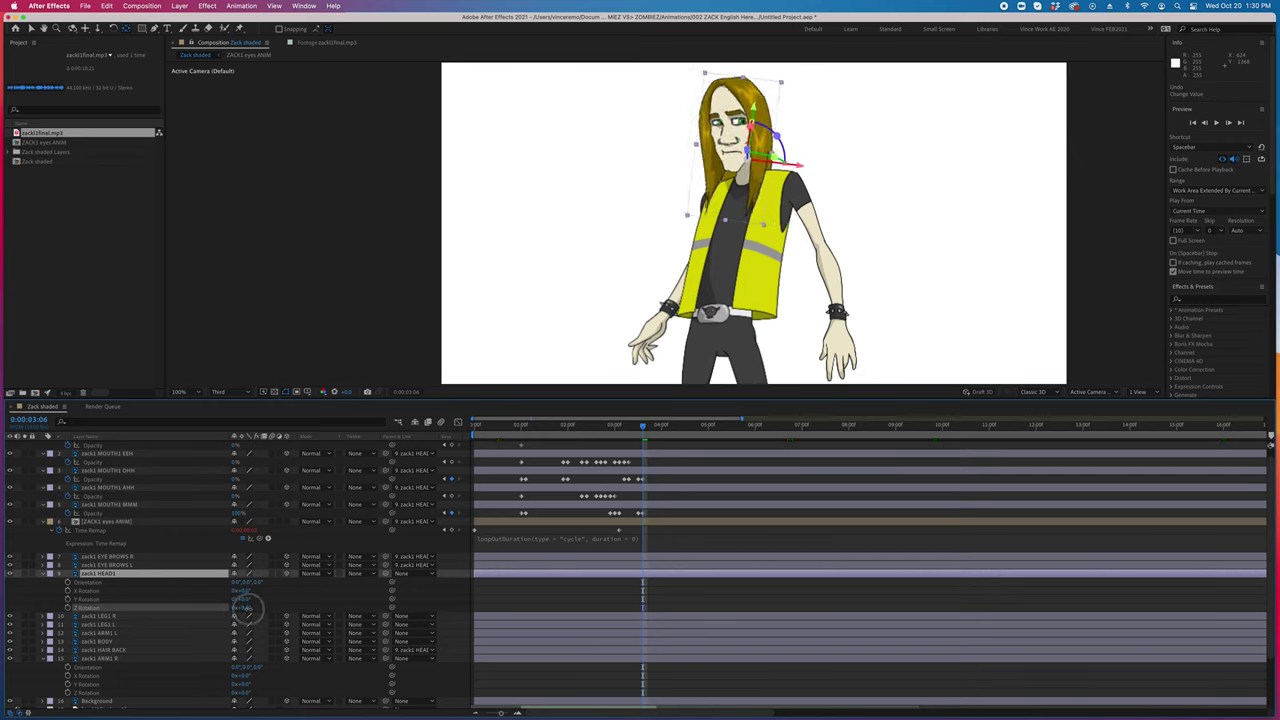
drag(247, 607, 247, 607)
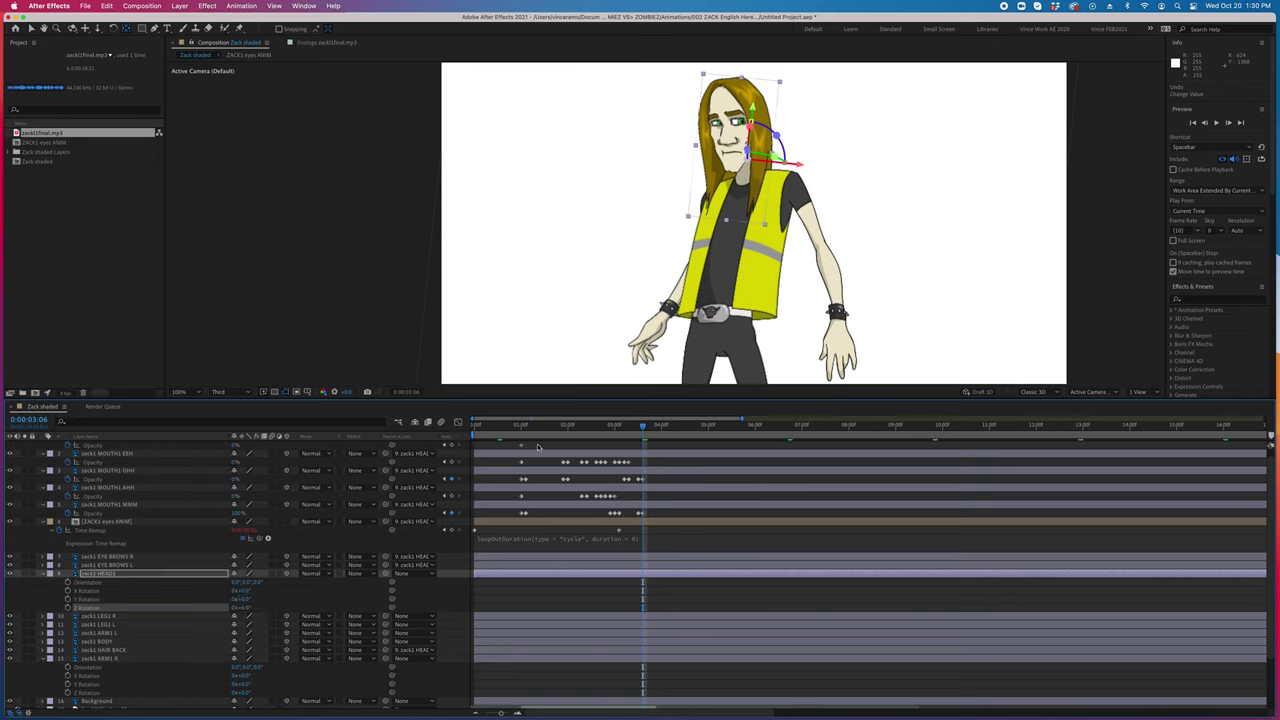
drag(510, 428, 511, 428)
drag(510, 428, 516, 428)
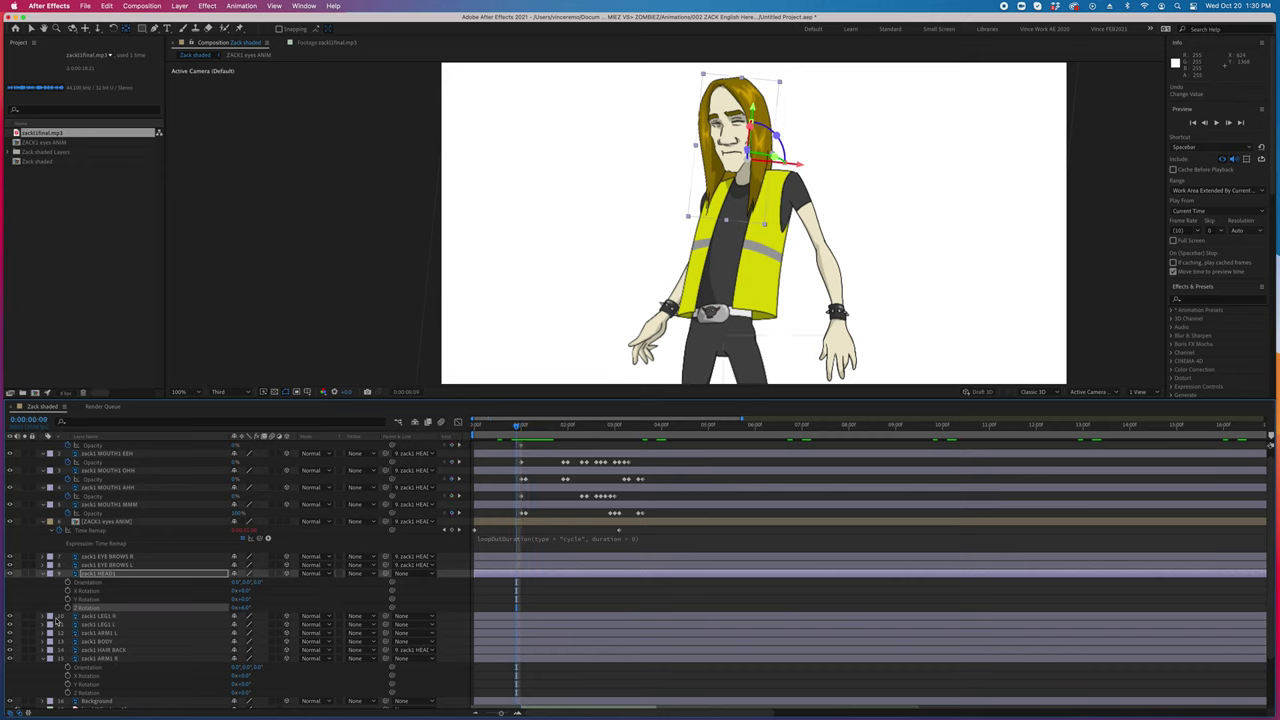
Add the first Z Rotation keyframe that tilts the head further, then review the pose
key(space)
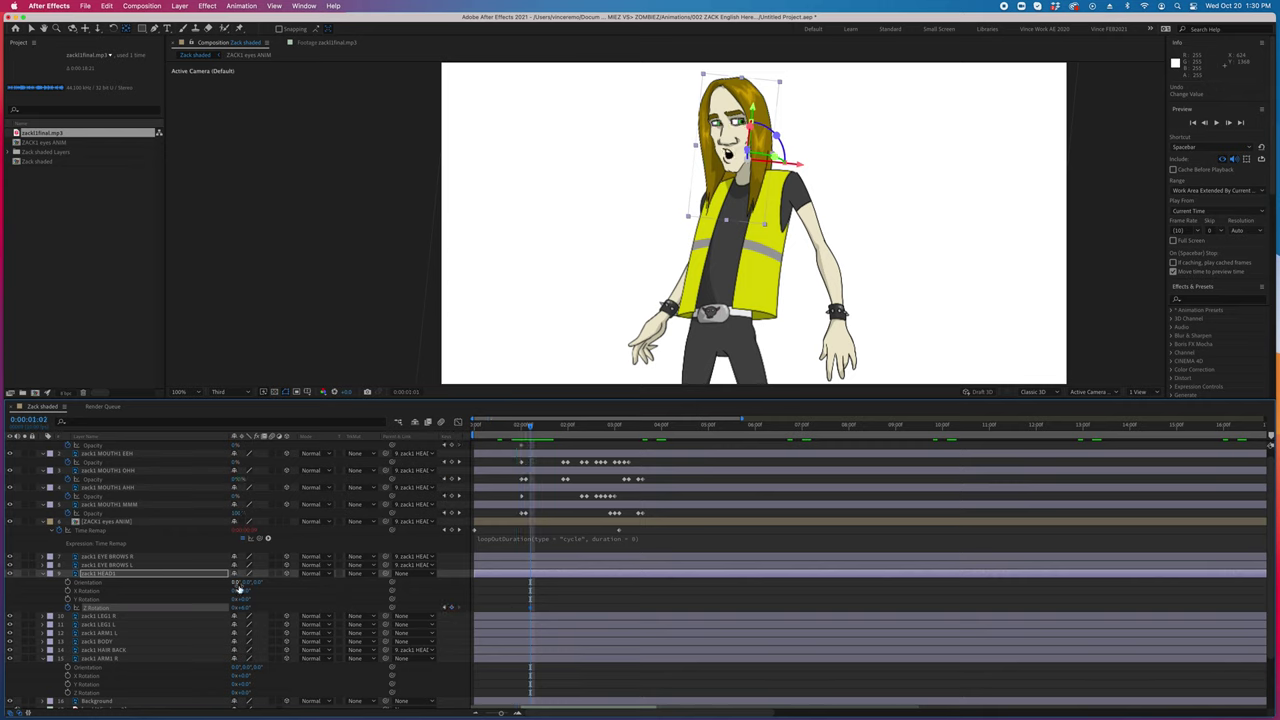
drag(508, 428, 539, 430)
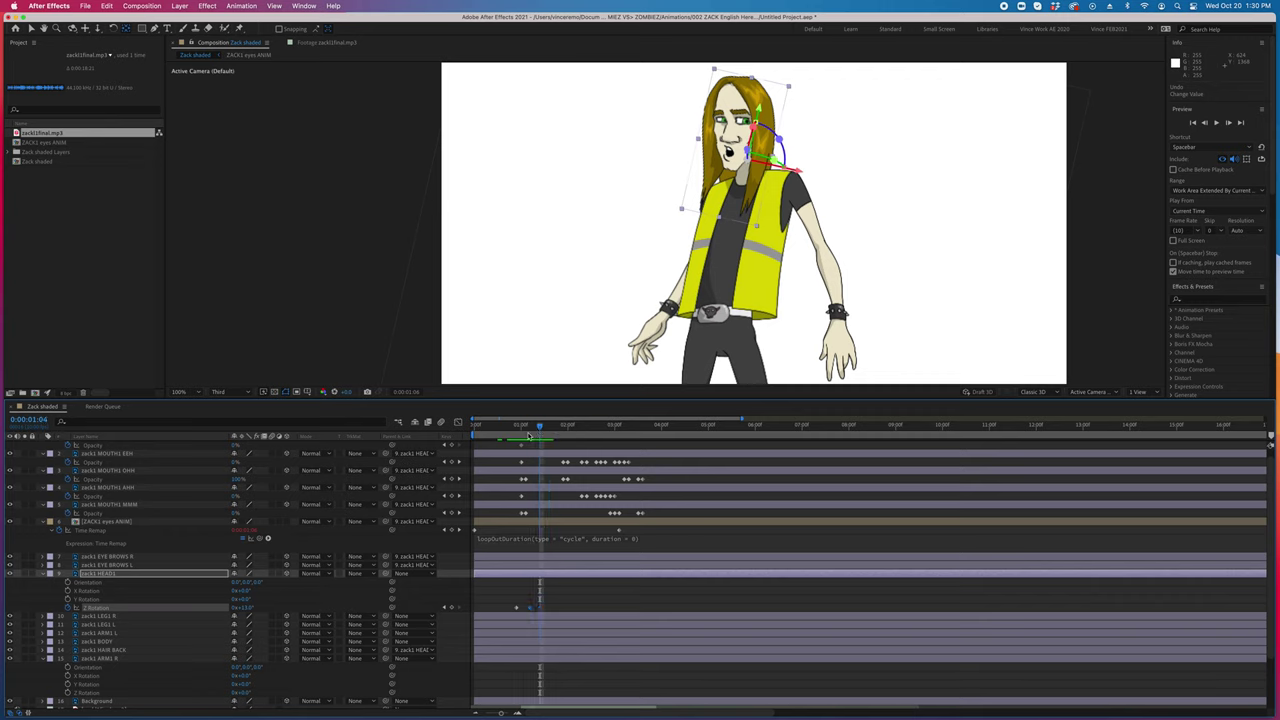
click(452, 607)
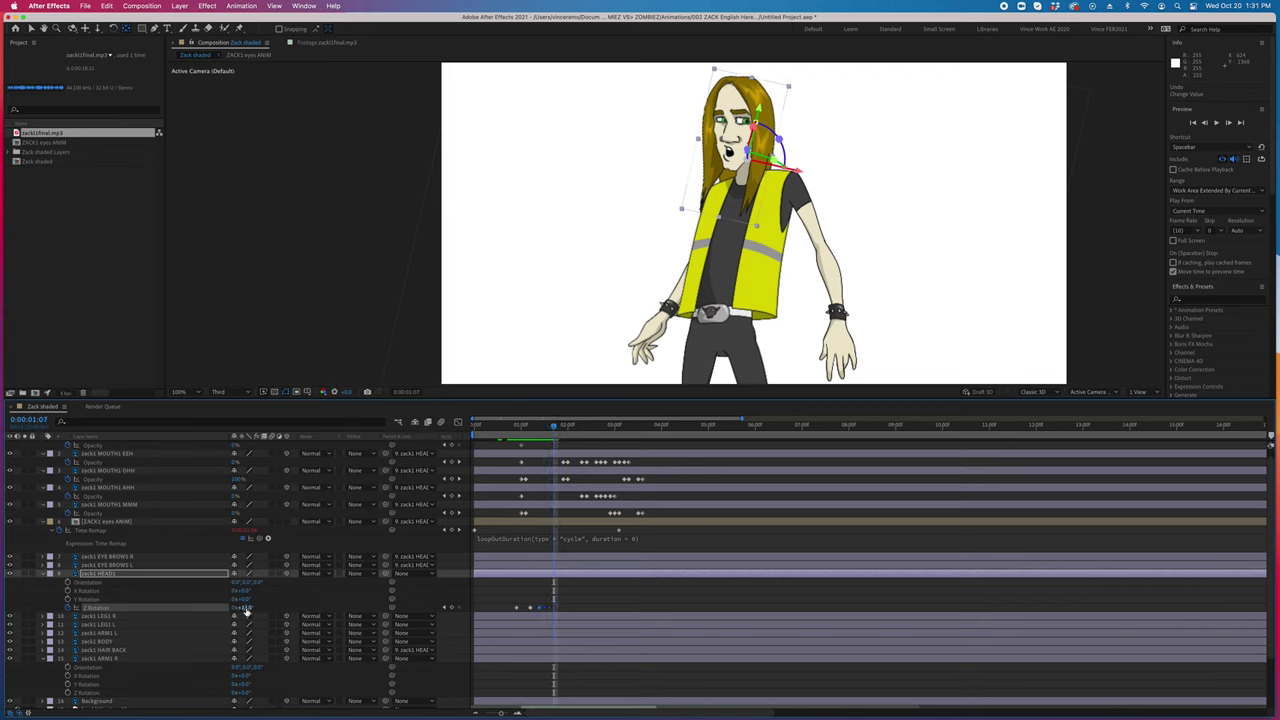
drag(243, 607, 238, 607)
drag(523, 428, 597, 440)
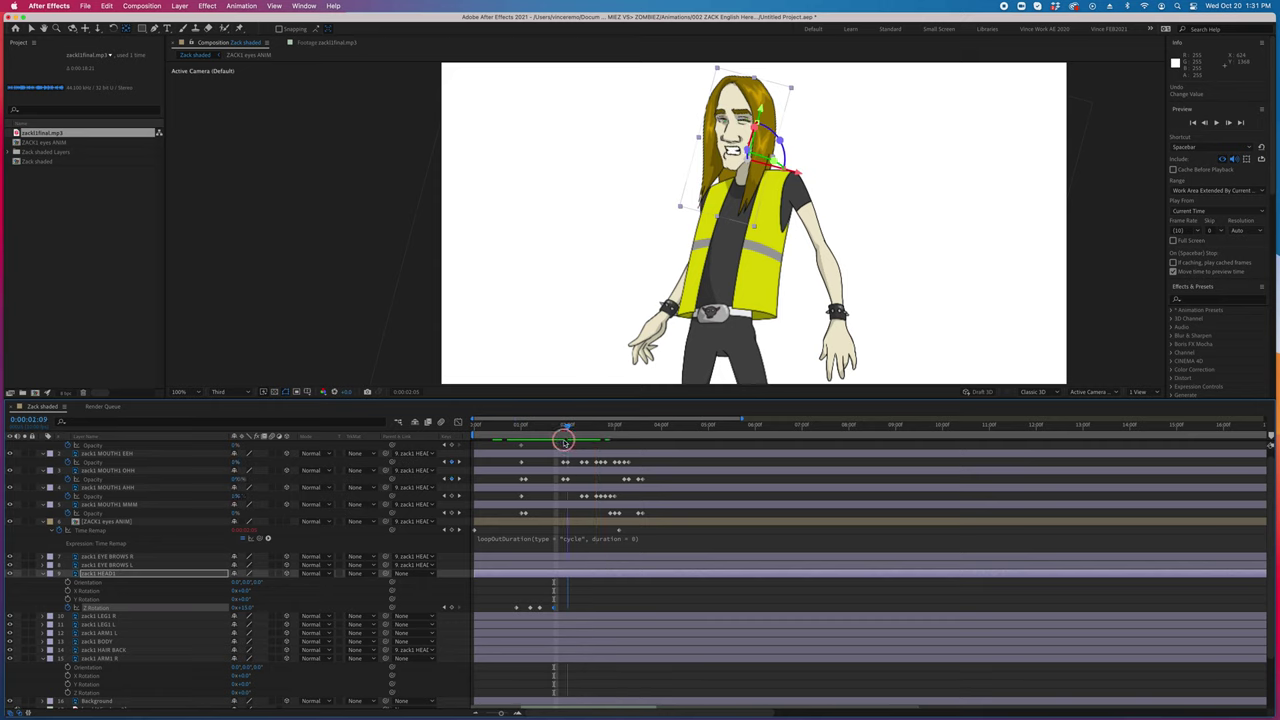
mouse_move(596, 440)
mouse_down()
mouse_move(567, 440)
mouse_move(587, 428)
mouse_up()
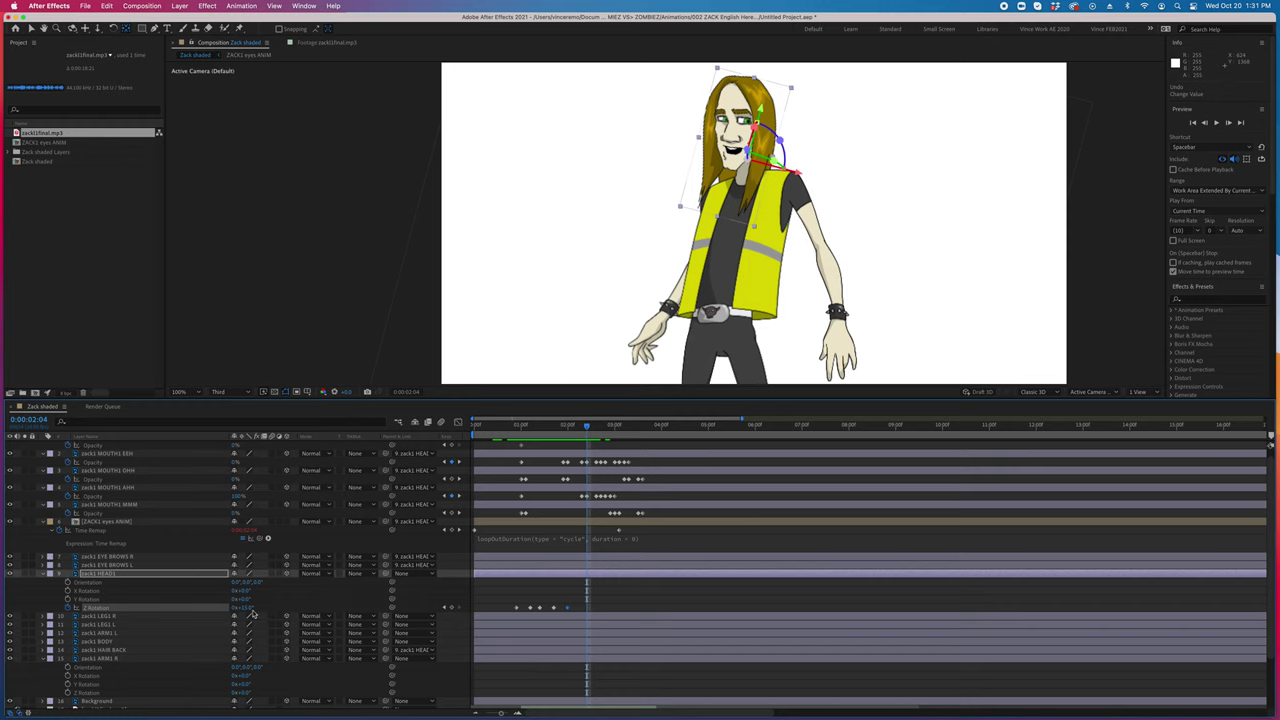
Key further head tilts at later frames and review the motion around three seconds
drag(250, 610, 476, 572)
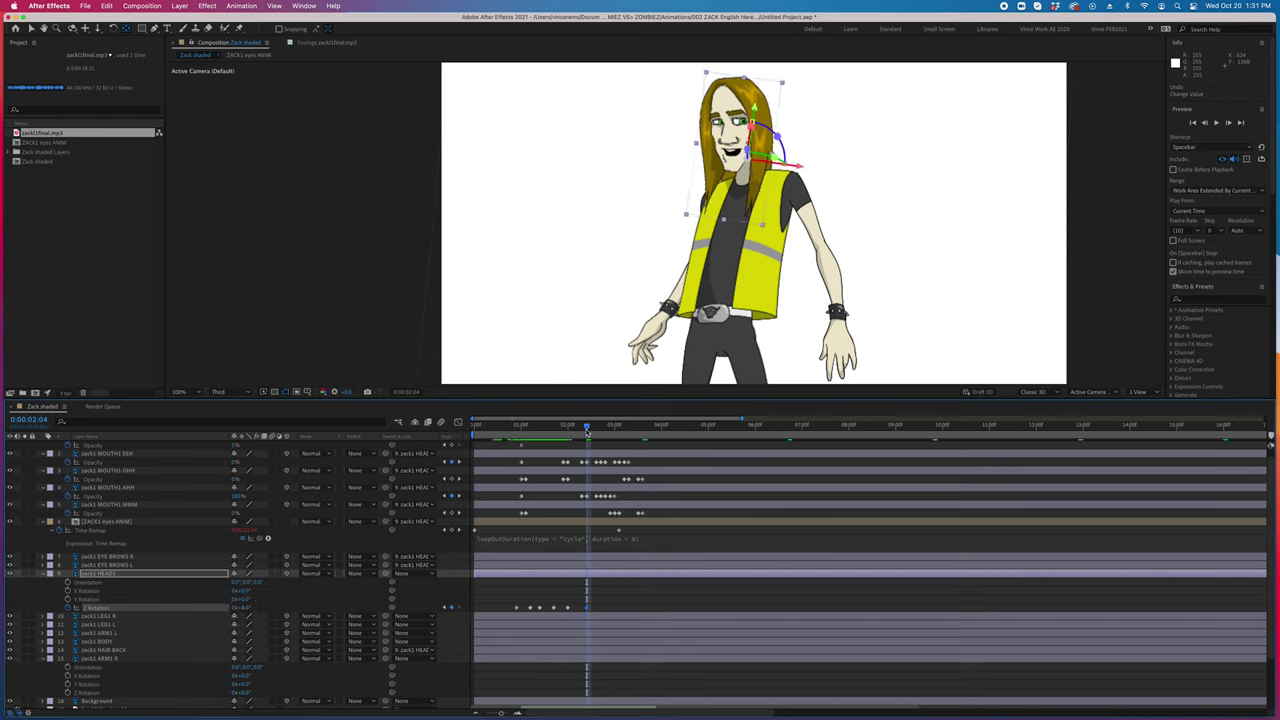
drag(587, 431, 605, 433)
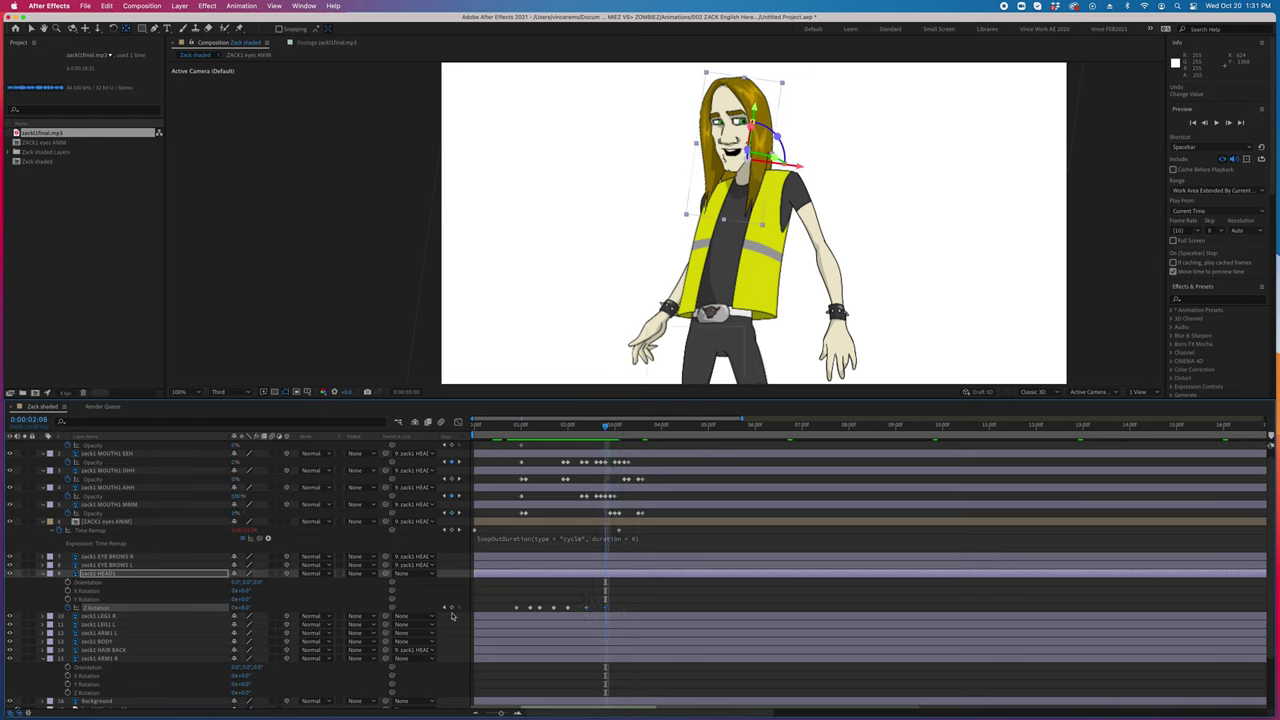
key(Page_Down)
key(Page_Down)
key(Page_Down)
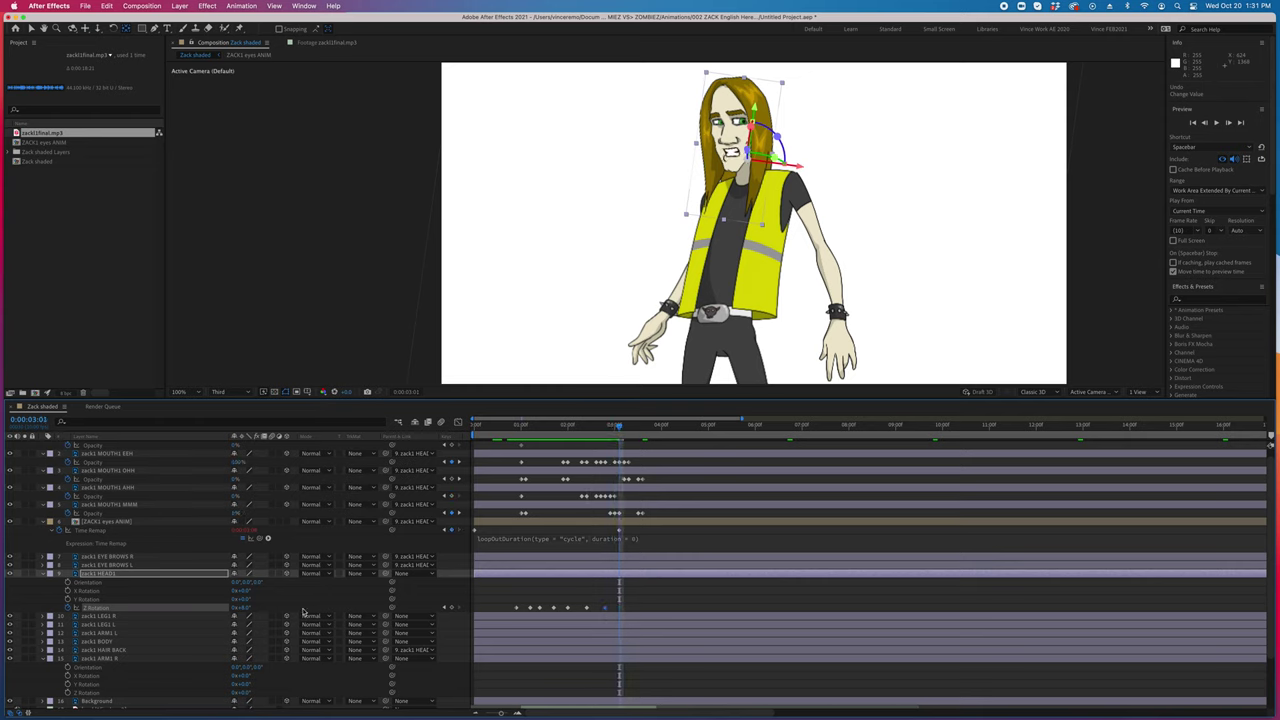
drag(247, 610, 726, 453)
key(Page_Down)
key(Page_Down)
key(Page_Down)
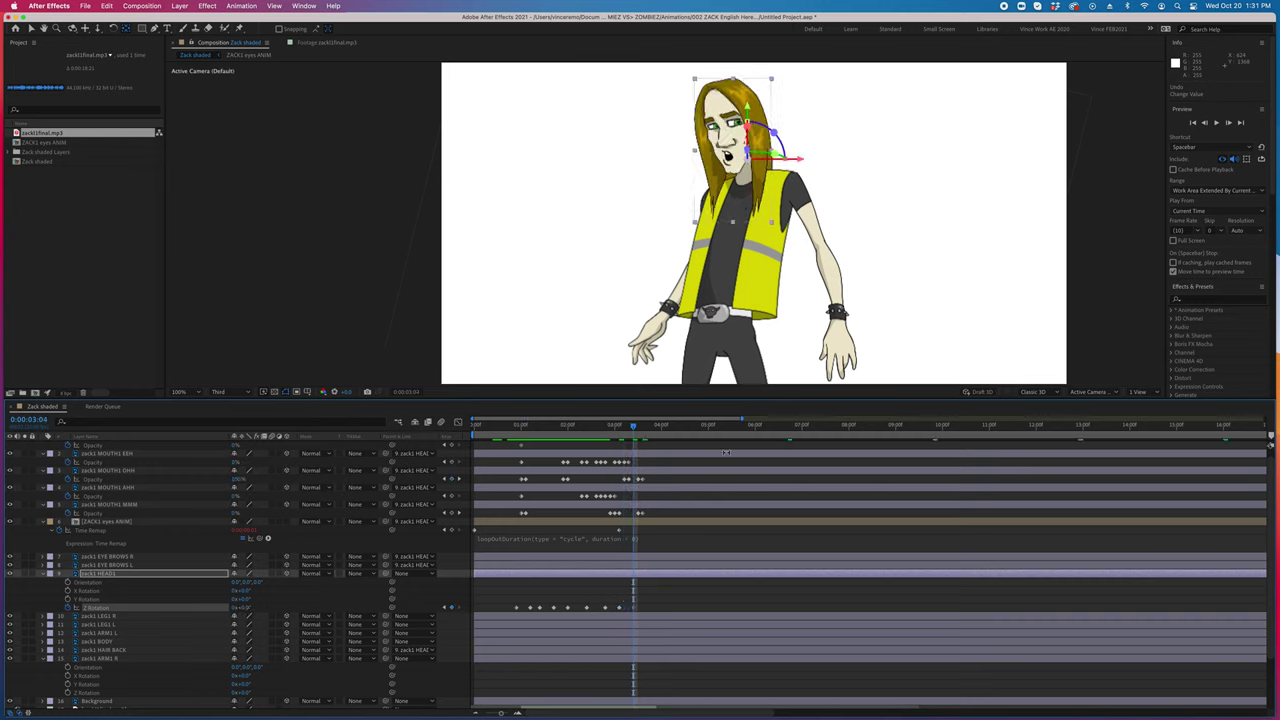
drag(631, 427, 587, 443)
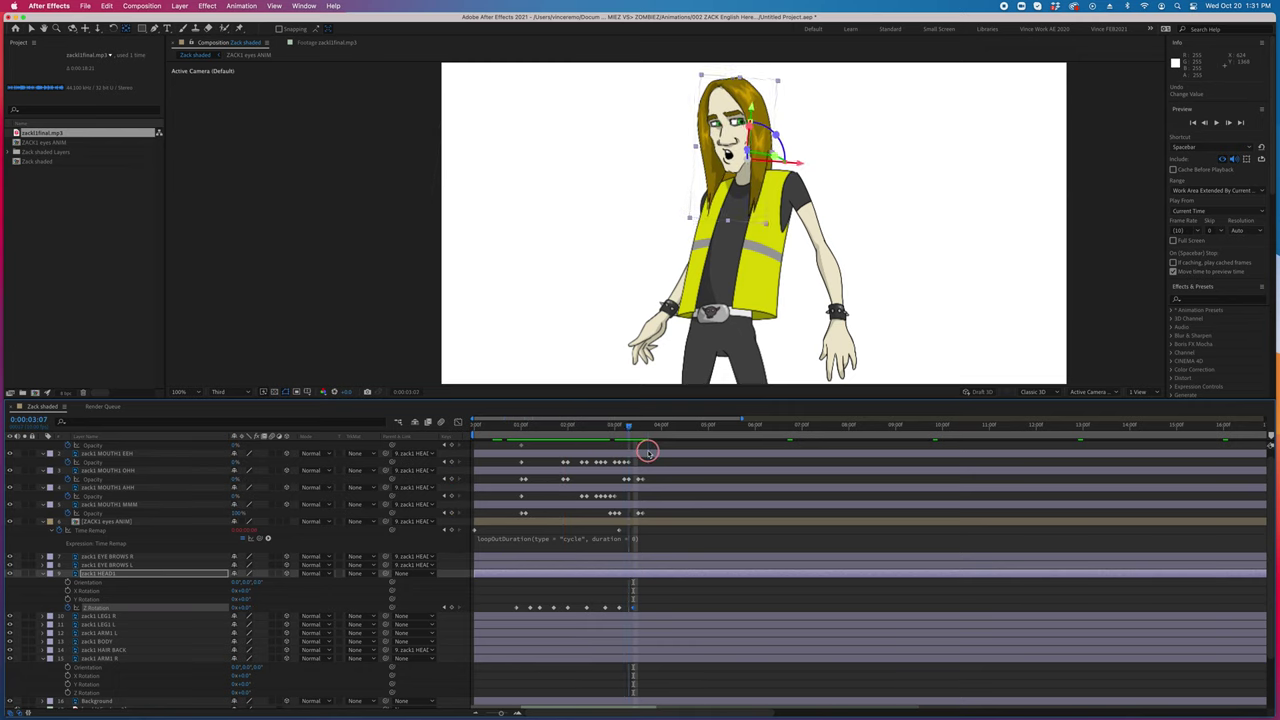
drag(587, 443, 615, 445)
scroll(743, 244, down, 2)
scroll(743, 244, up, 1)
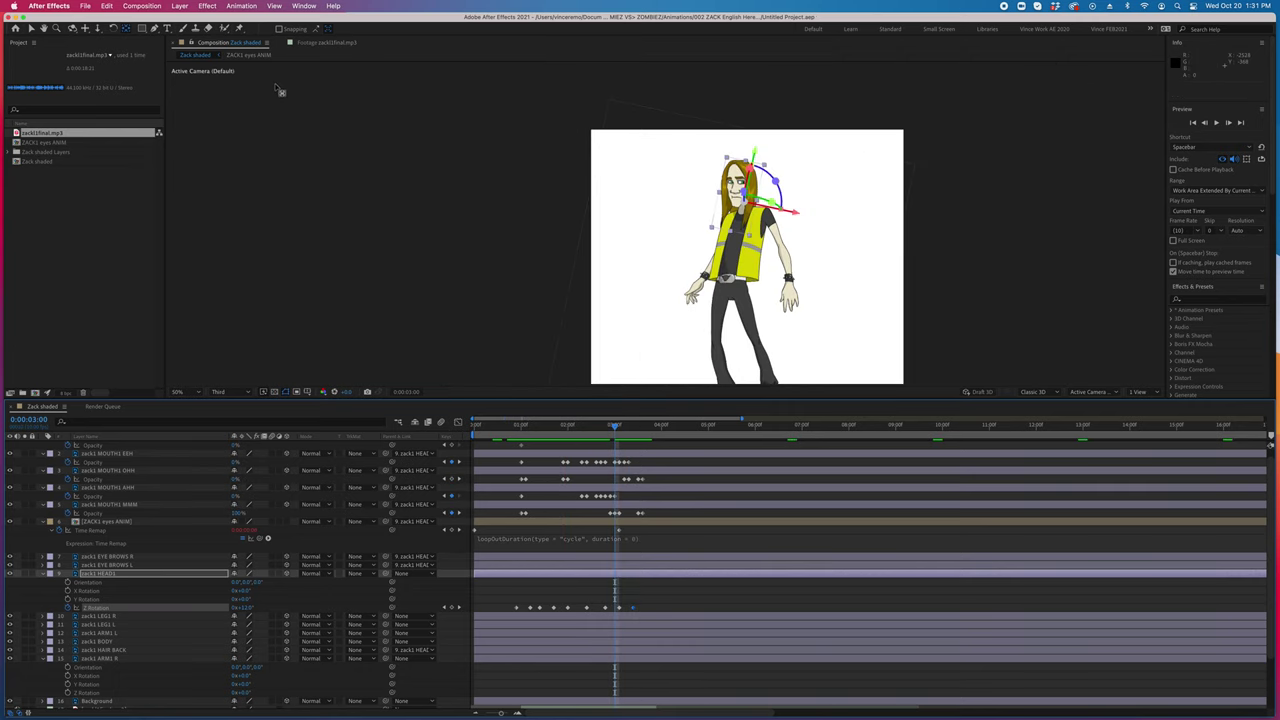
Make the new comp 002 Zack ALL: width 1920, height 1080, white background
click(135, 6)
click(150, 29)
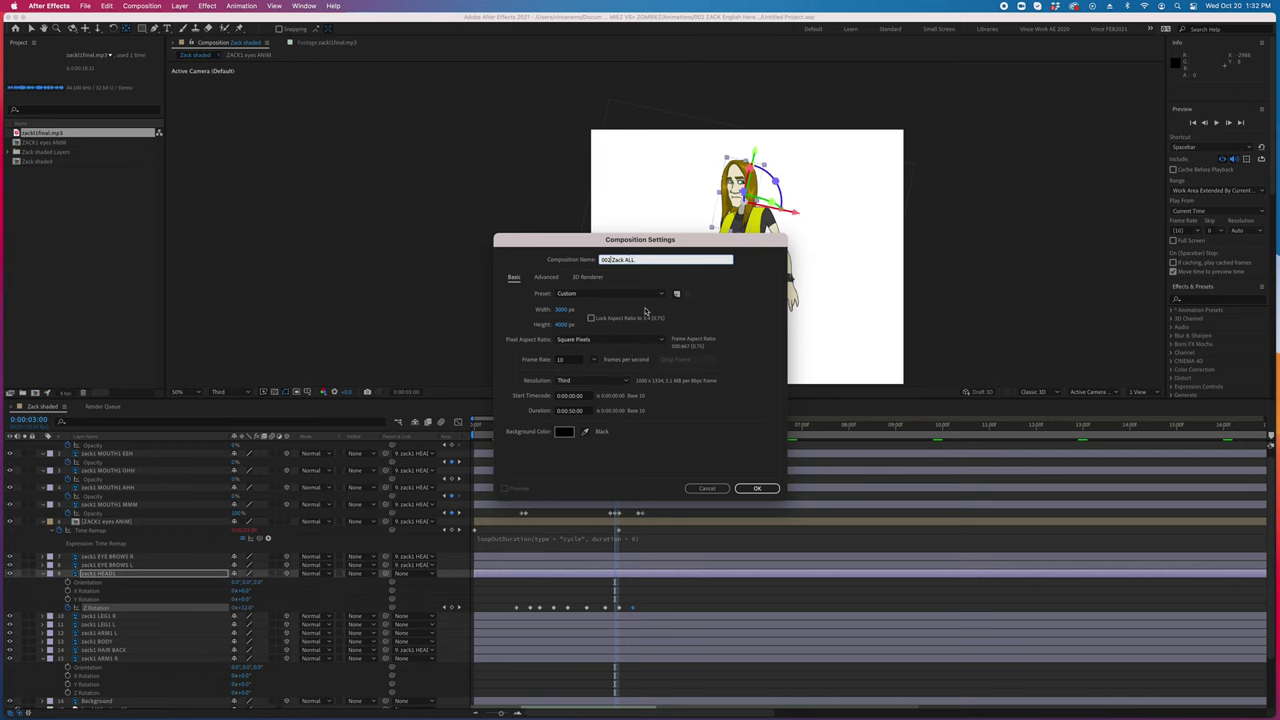
click(561, 312)
text(2)
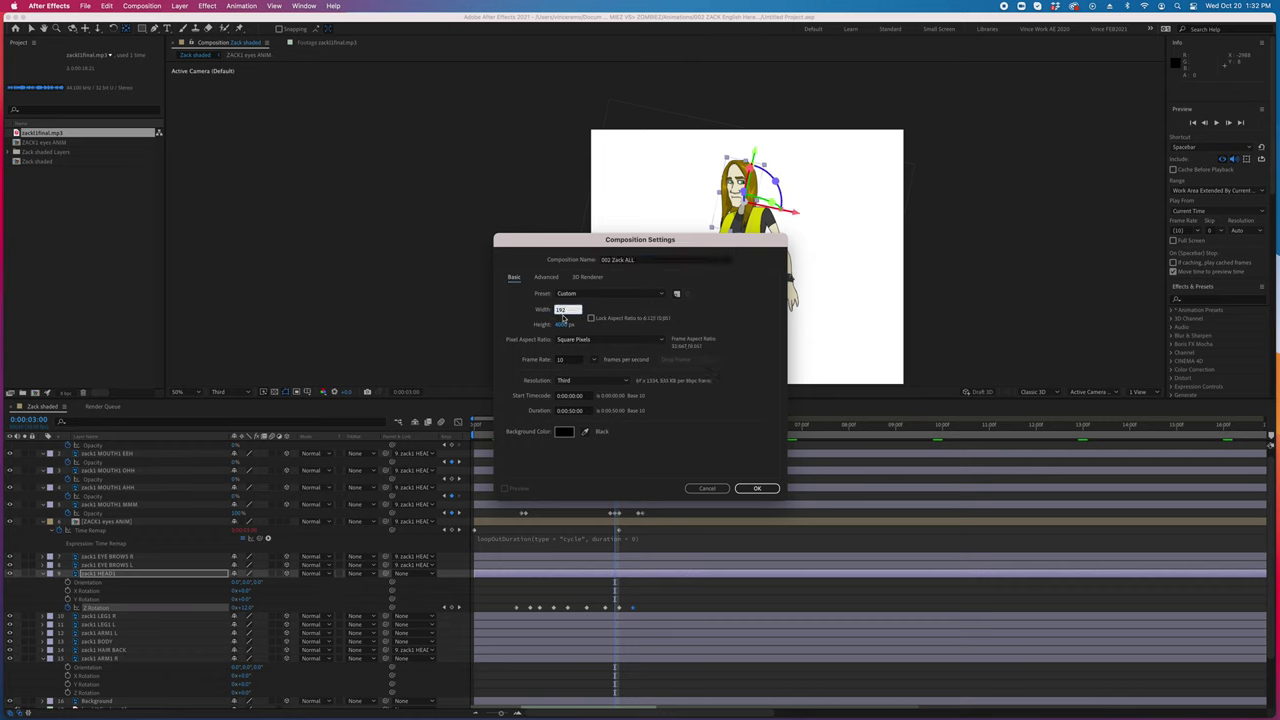
text(0)
key(Tab)
click(563, 432)
click(518, 316)
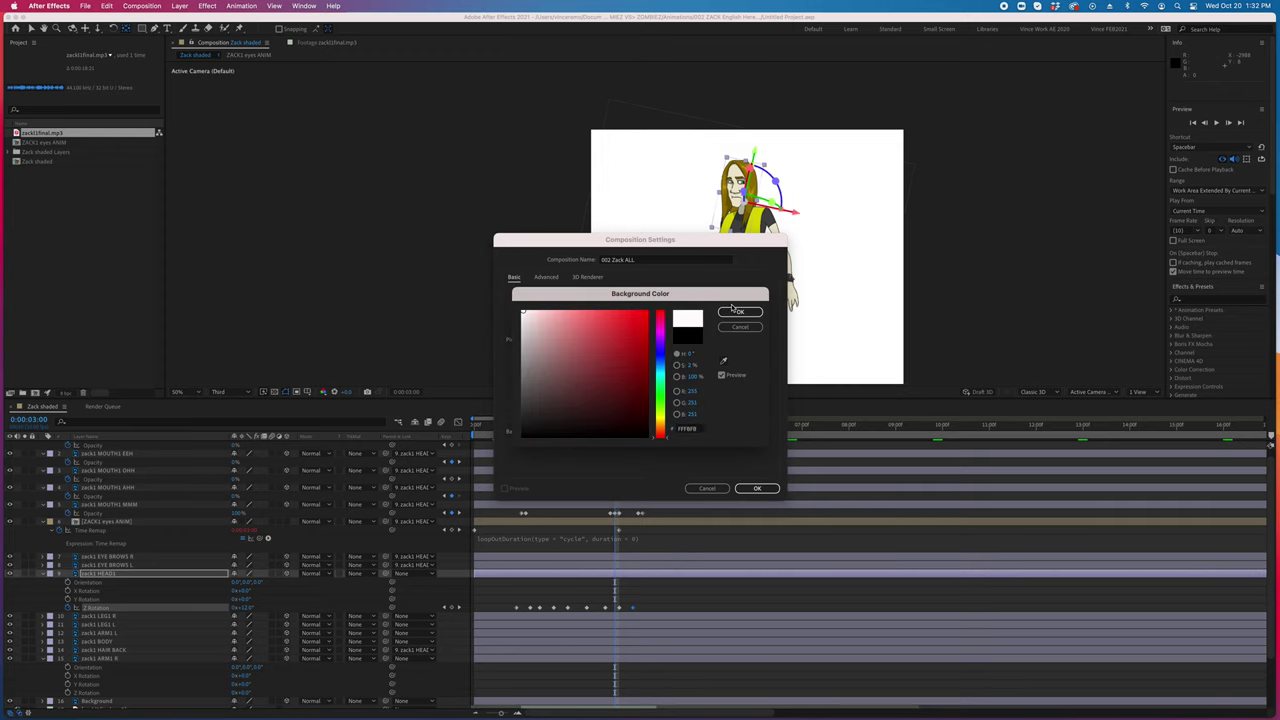
click(743, 312)
click(757, 488)
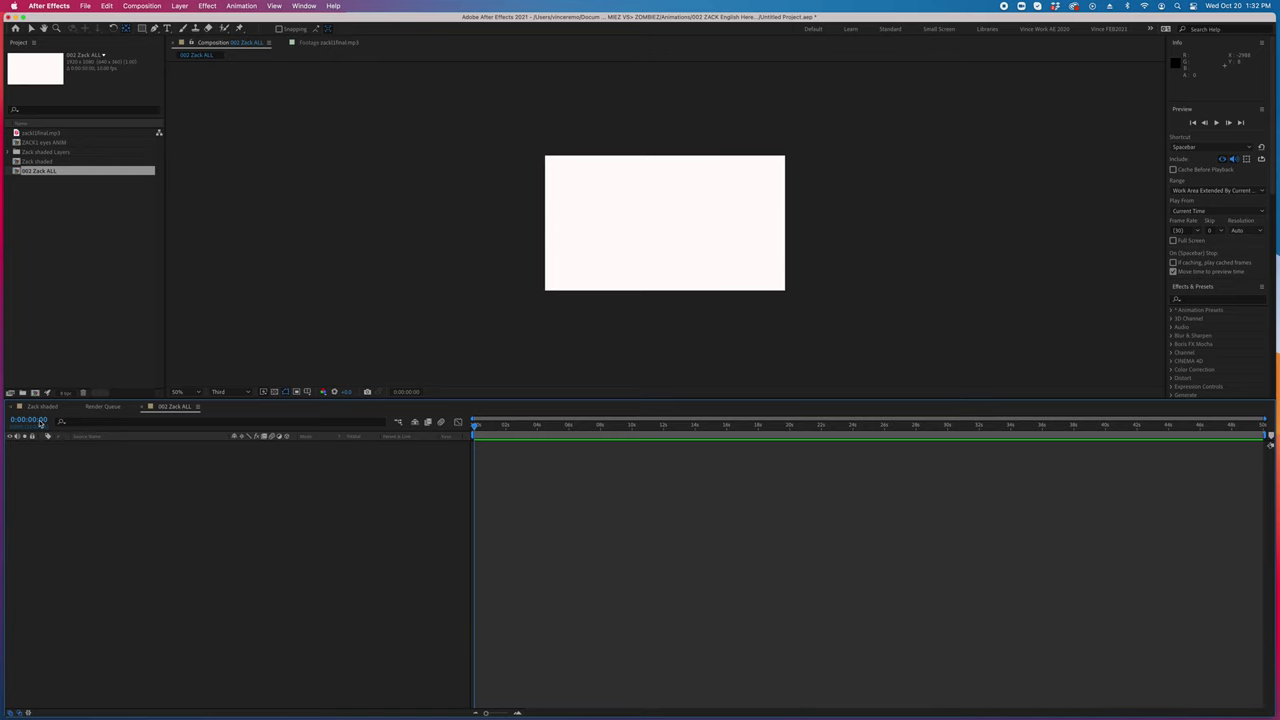
Add Zack shaded to the comp, scale it to 174%, lower it onto his face, and make it 3D
drag(40, 161, 689, 286)
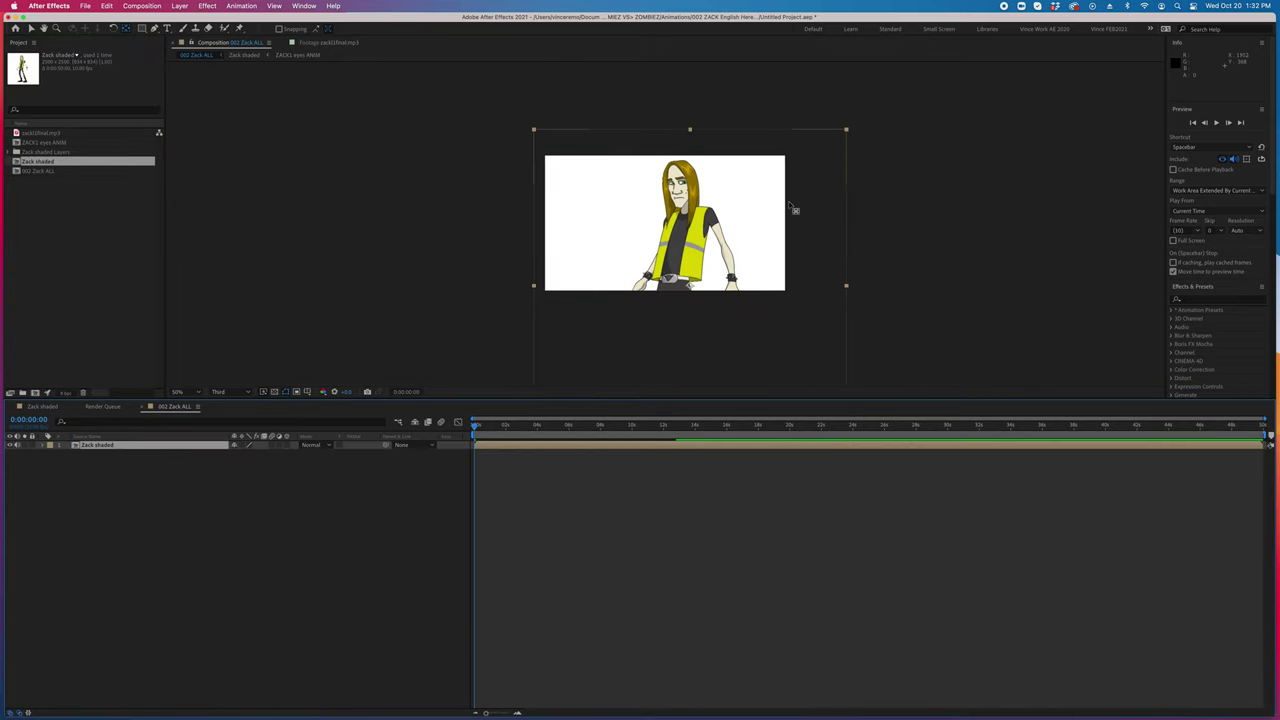
drag(245, 453, 285, 453)
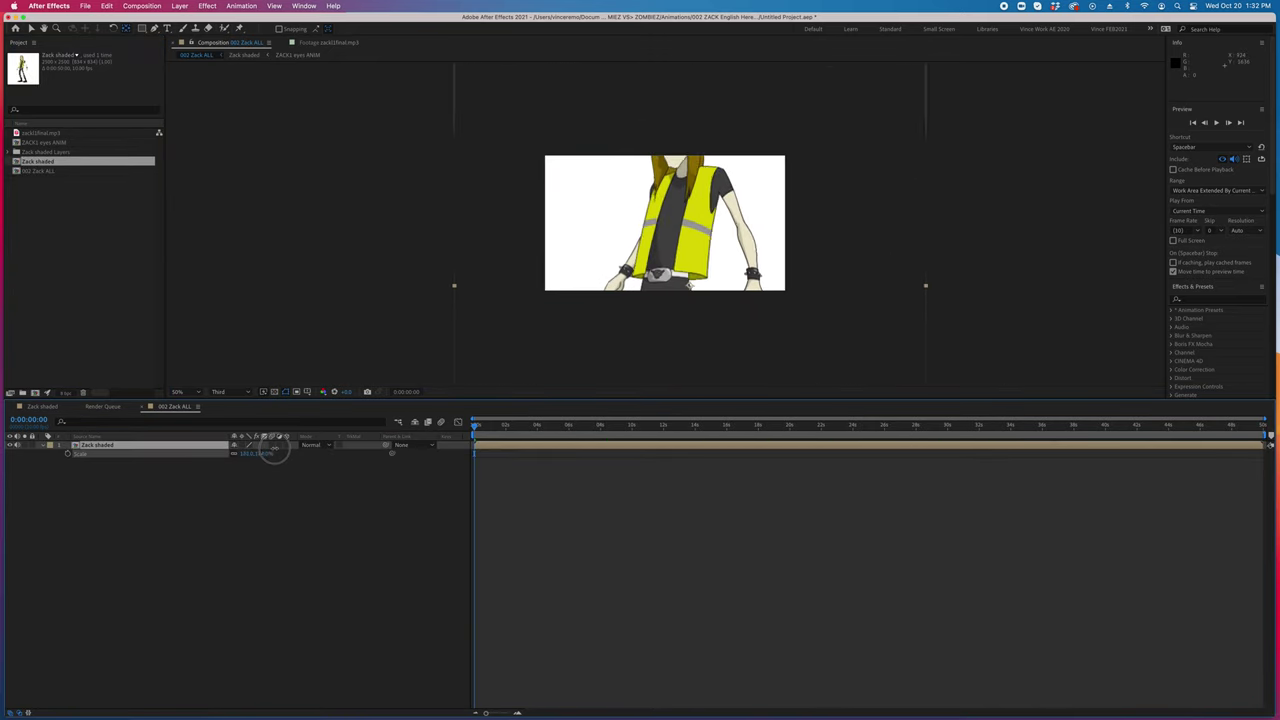
drag(697, 254, 690, 329)
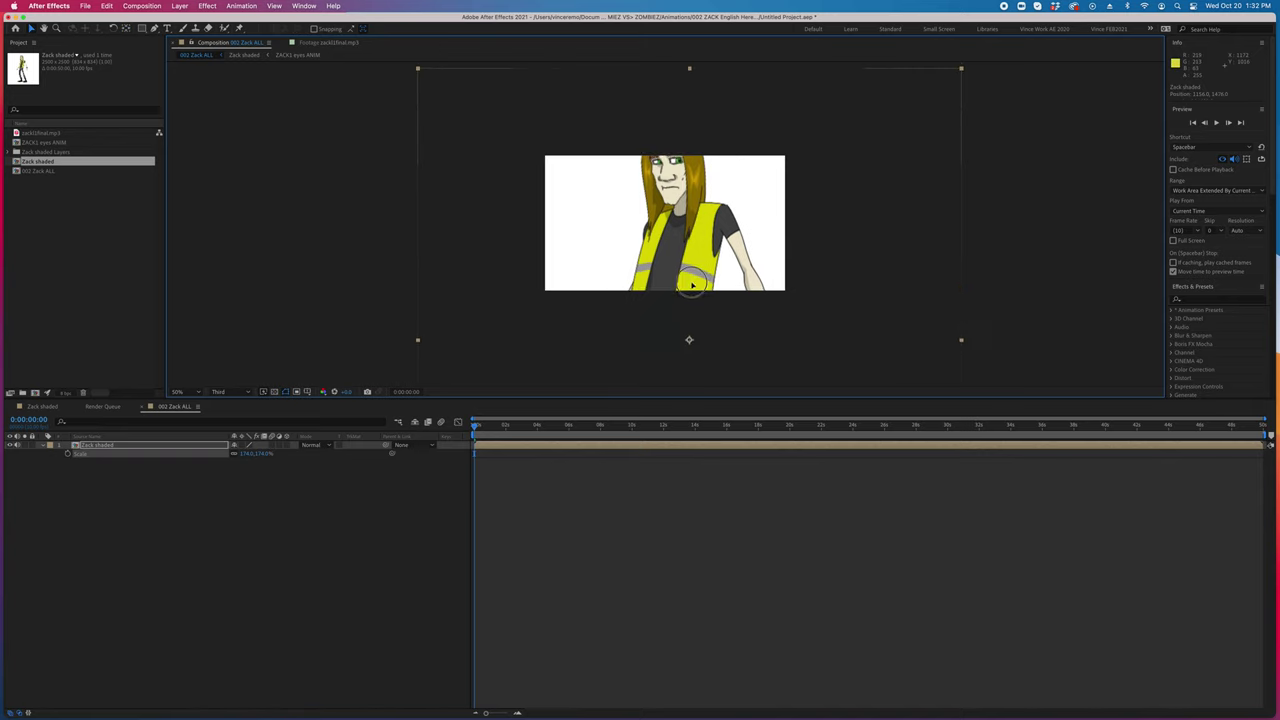
click(251, 446)
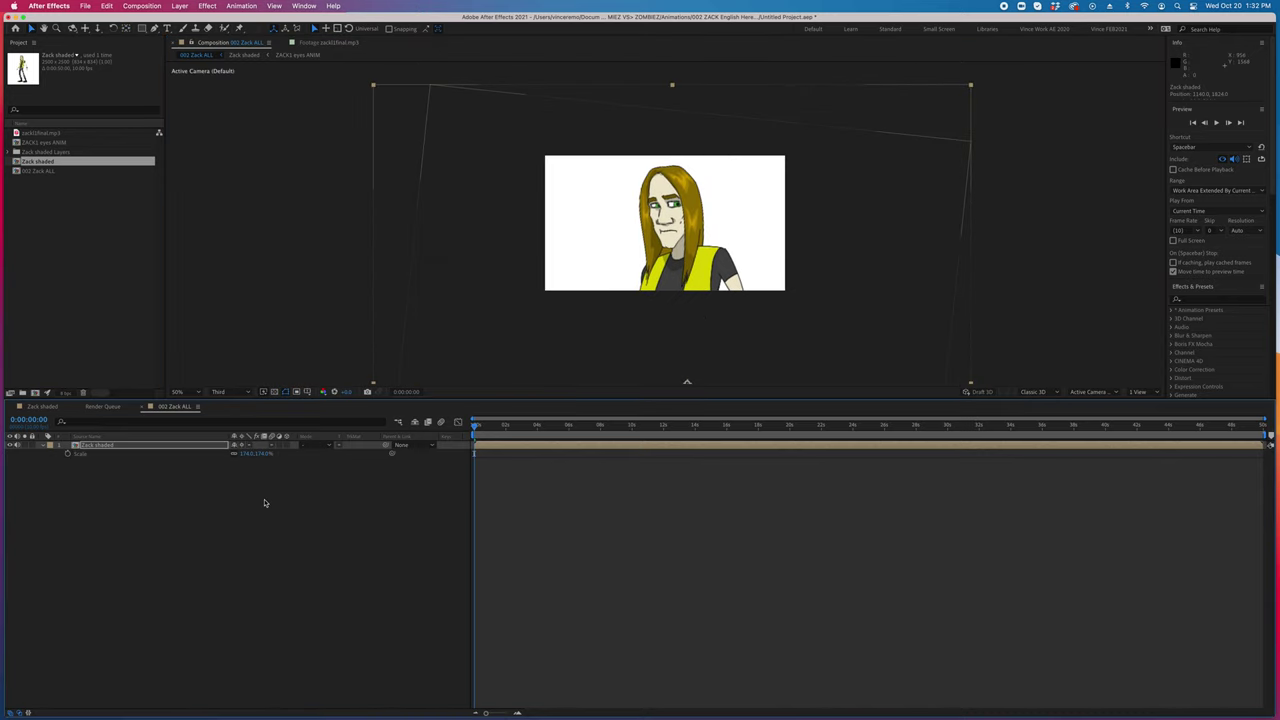
Check the layers inside Zack shaded, then preview 002 Zack ALL around five to six seconds
double_click(501, 452)
key(super+a)
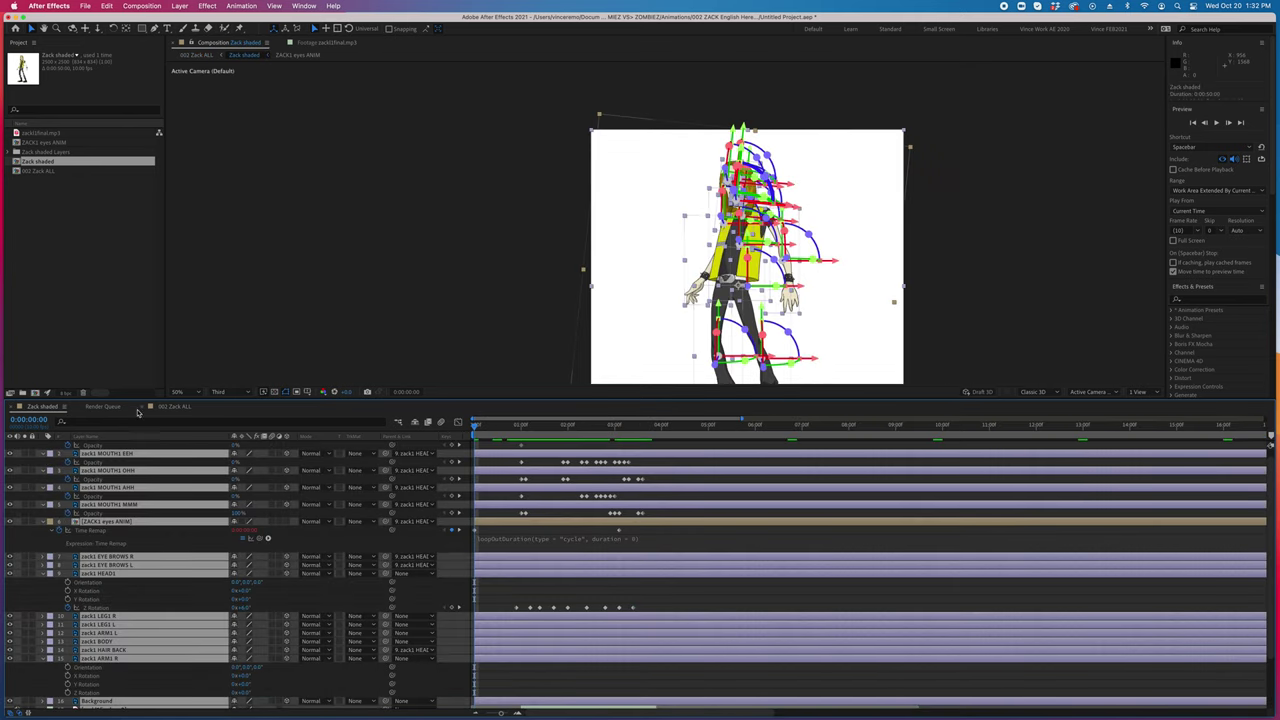
click(170, 406)
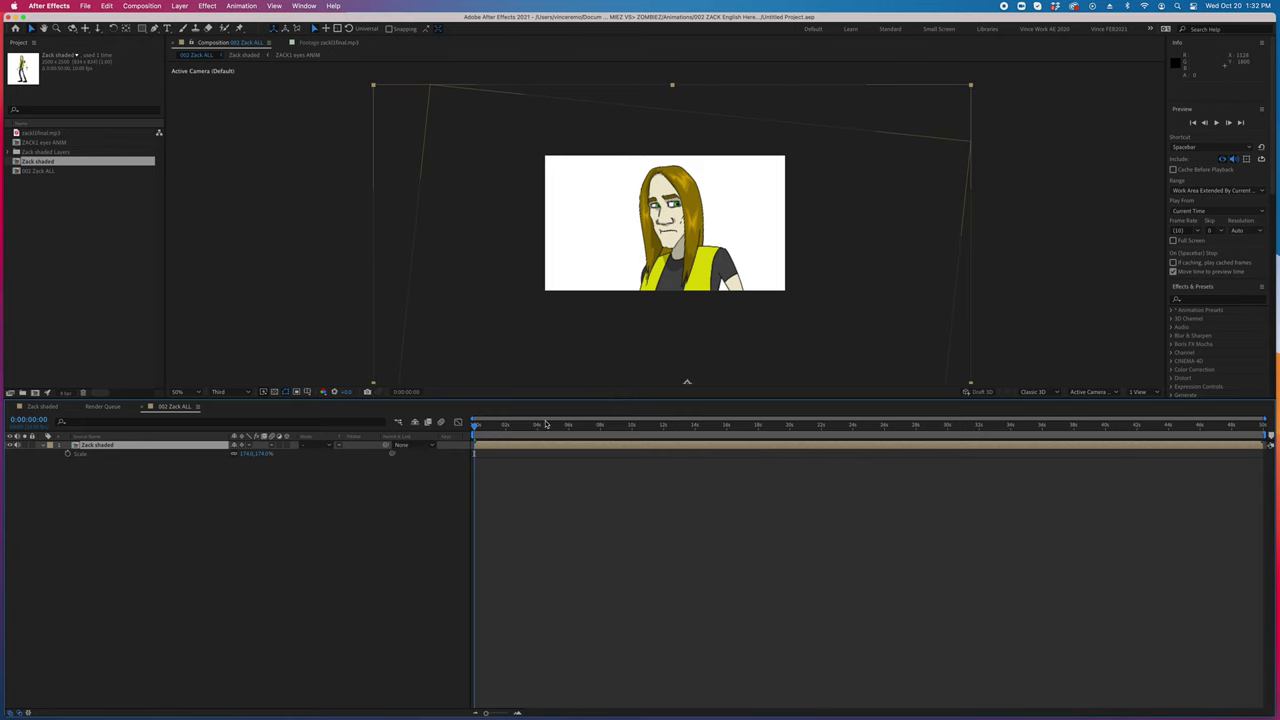
drag(476, 425, 570, 428)
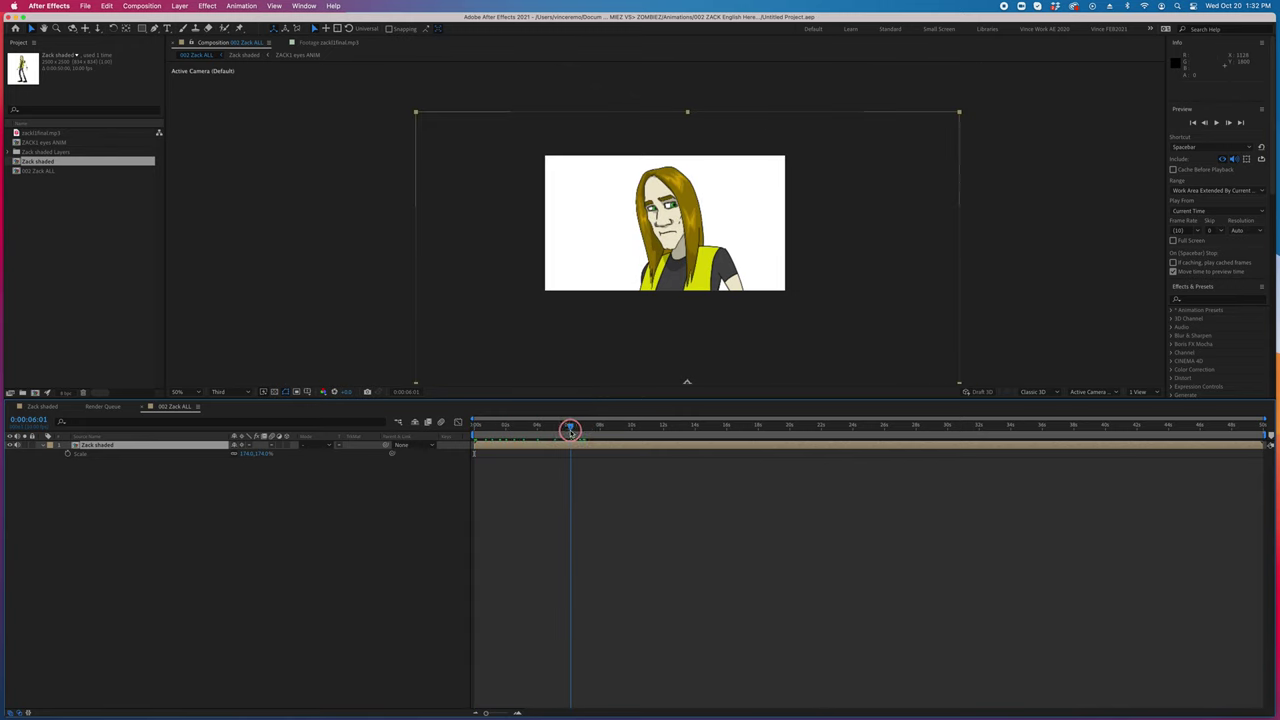
drag(570, 428, 566, 426)
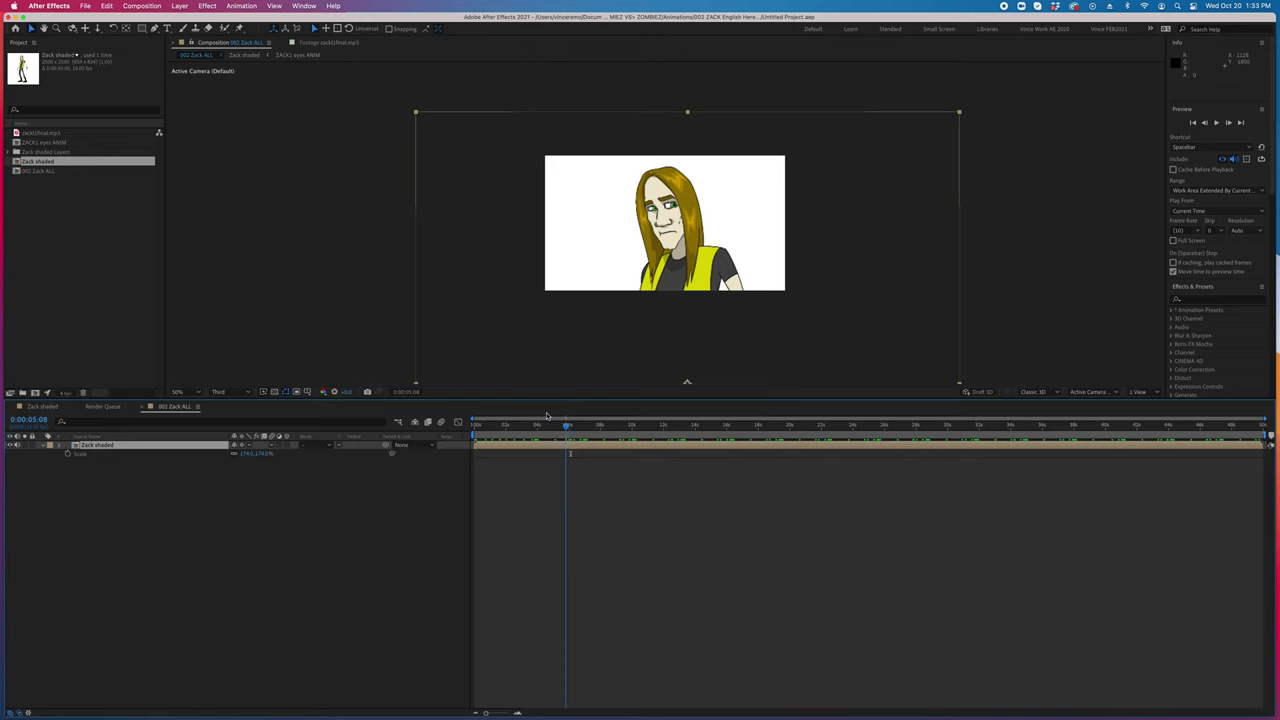
click(85, 6)
Render 002 Zack ALL as 002 Zack "English here" ALL.mov in renders via Media Encoder
mouse_move(150, 175)
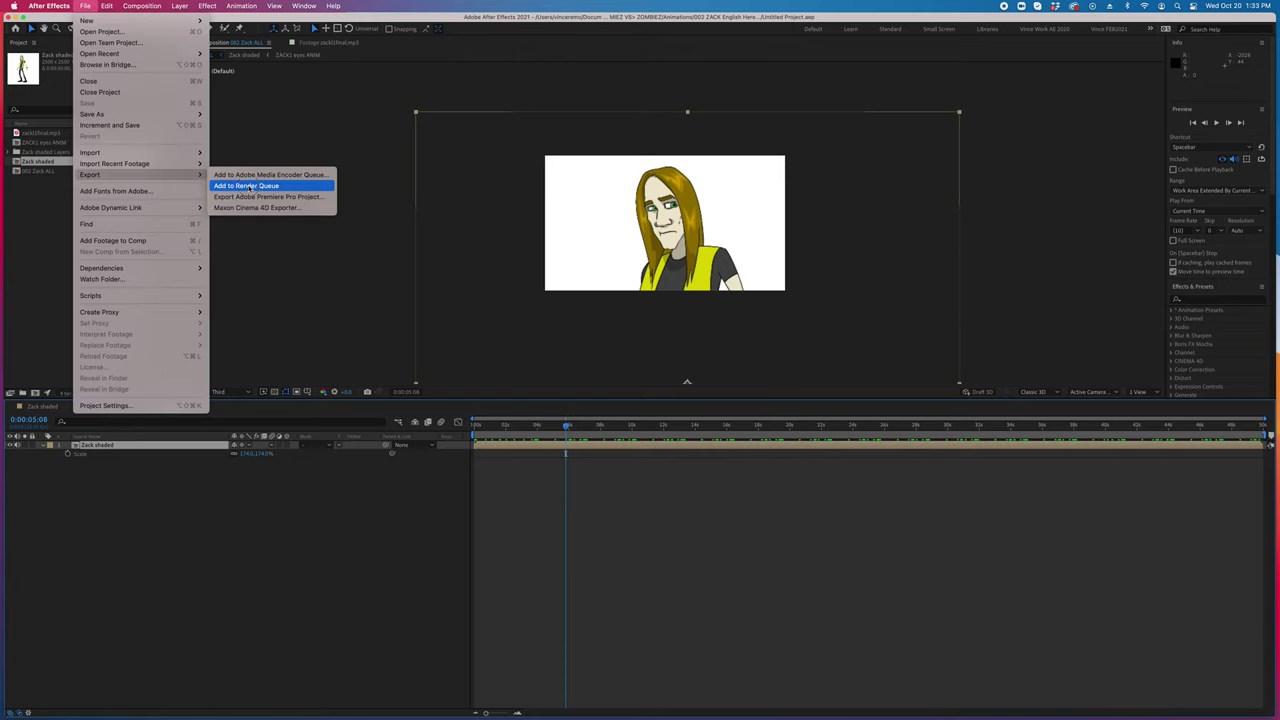
click(250, 188)
click(256, 473)
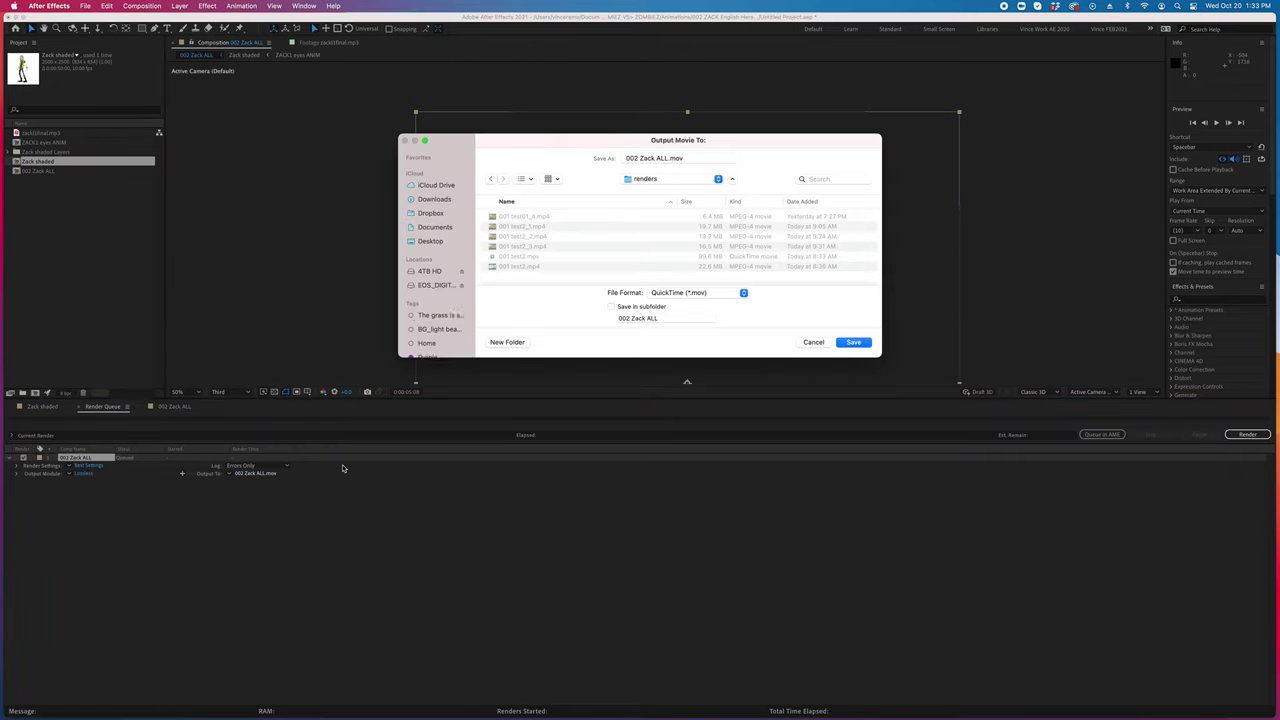
click(657, 180)
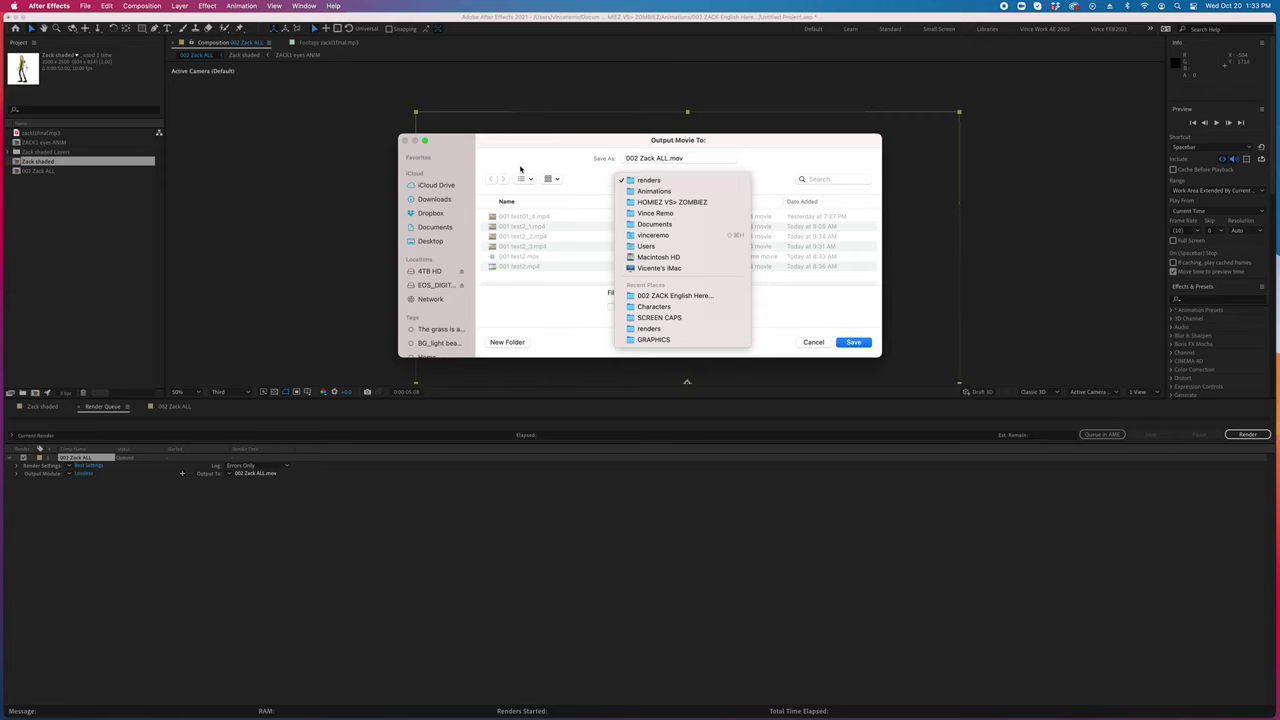
click(620, 168)
click(660, 158)
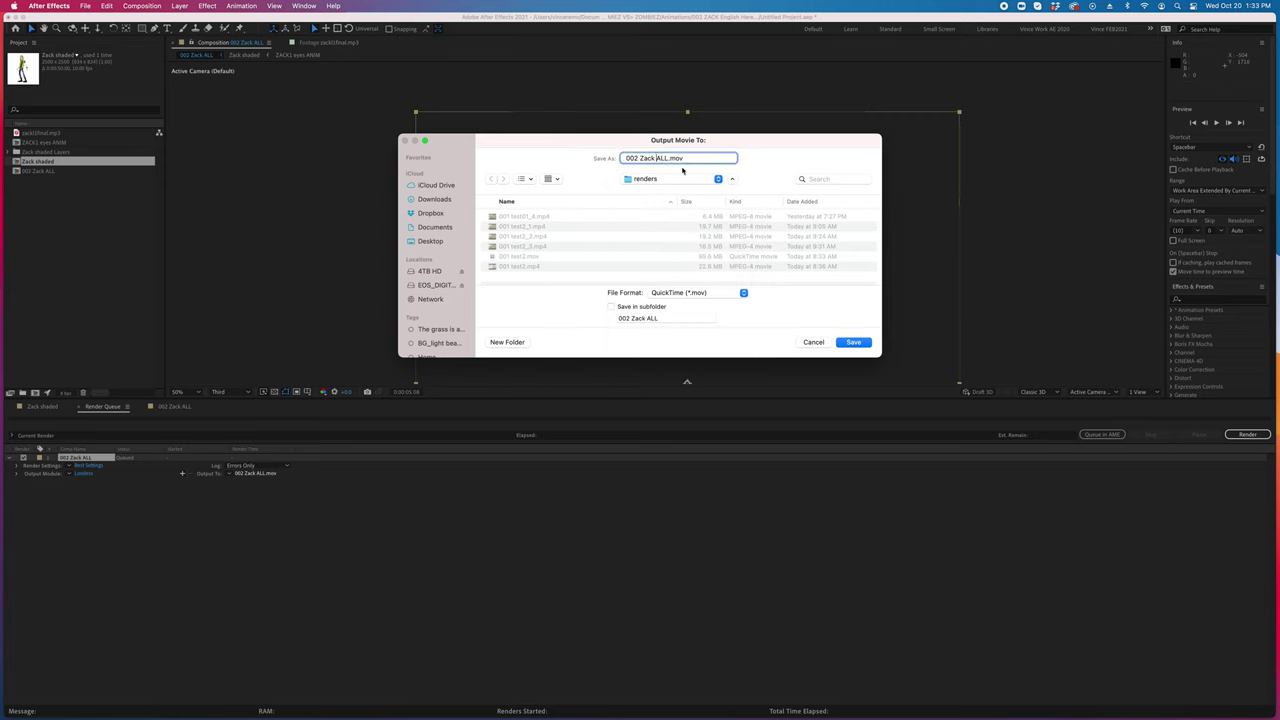
text(*English)
text( here)
text(")
key(Return)
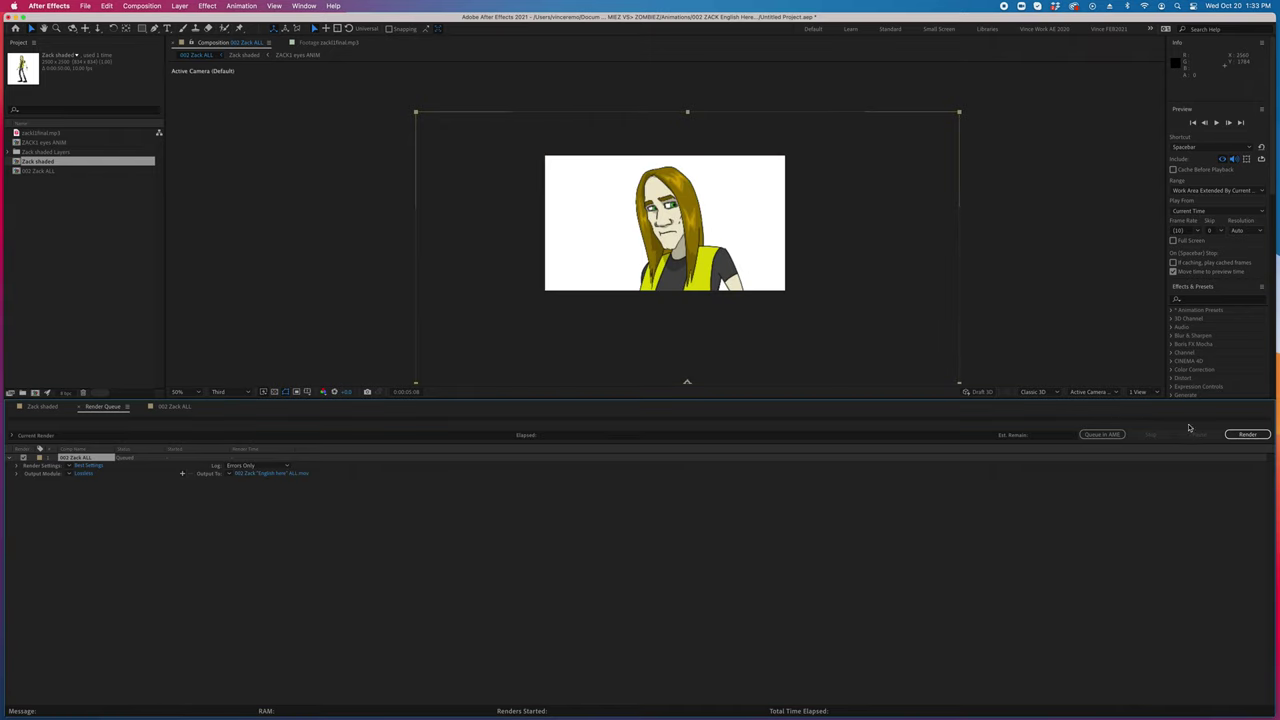
click(1106, 436)
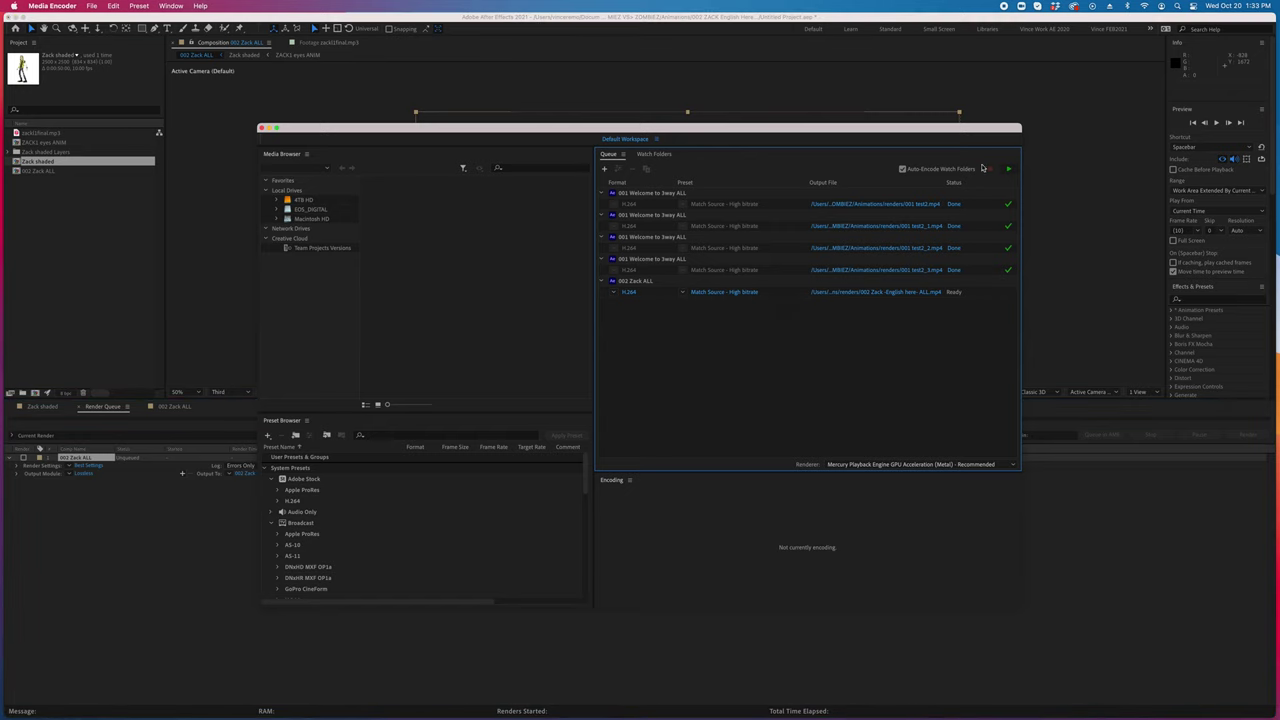
Start the Media Encoder queue to render 002 Zack ALL to an H.264 MP4
click(1009, 169)
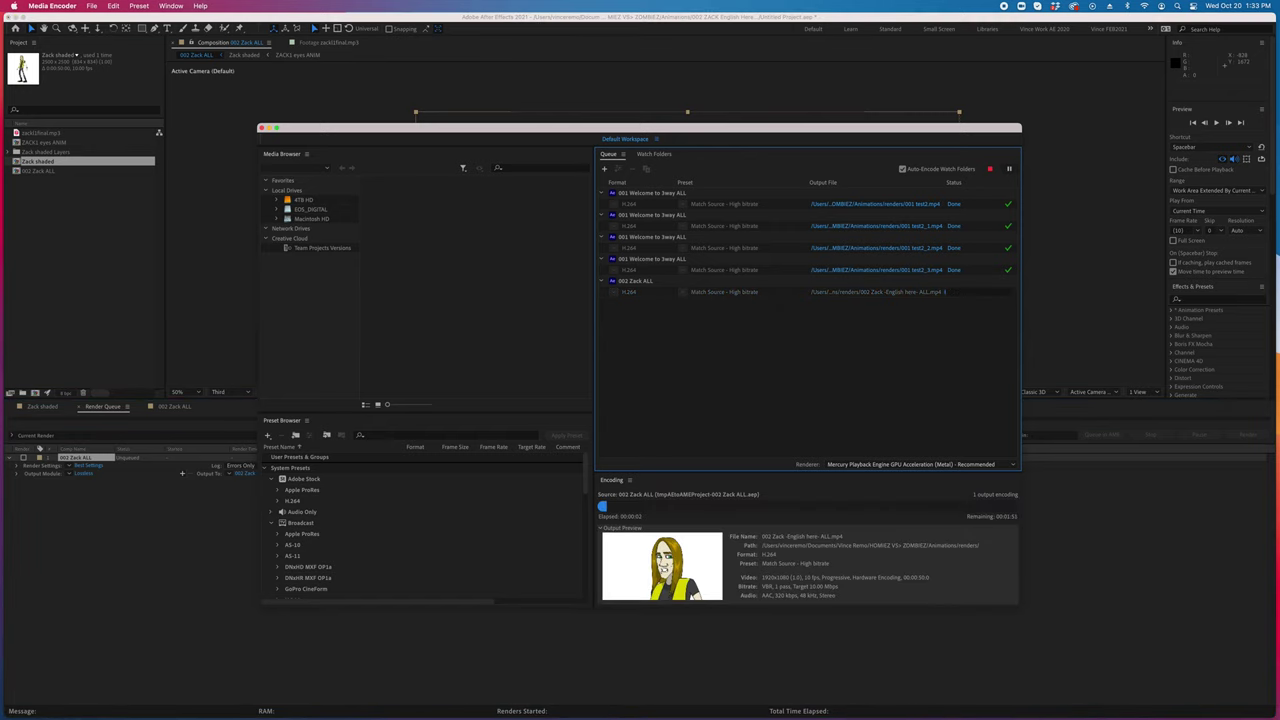